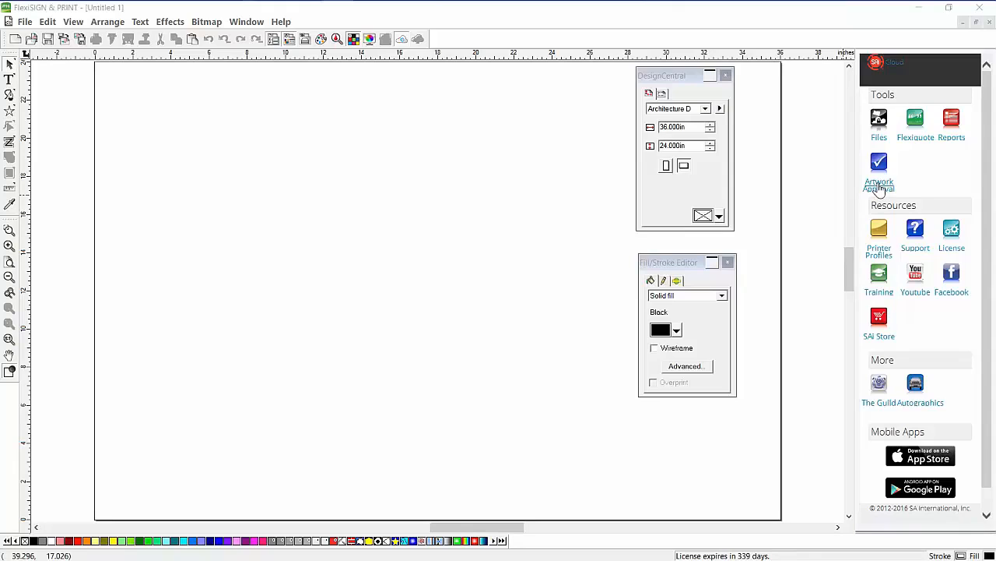
# Open Artwork Approval and log in to SAi Cloud, filling the e-mail and account password from the saved "Saicloud - 1" passcard.
pyautogui.click(879, 185)
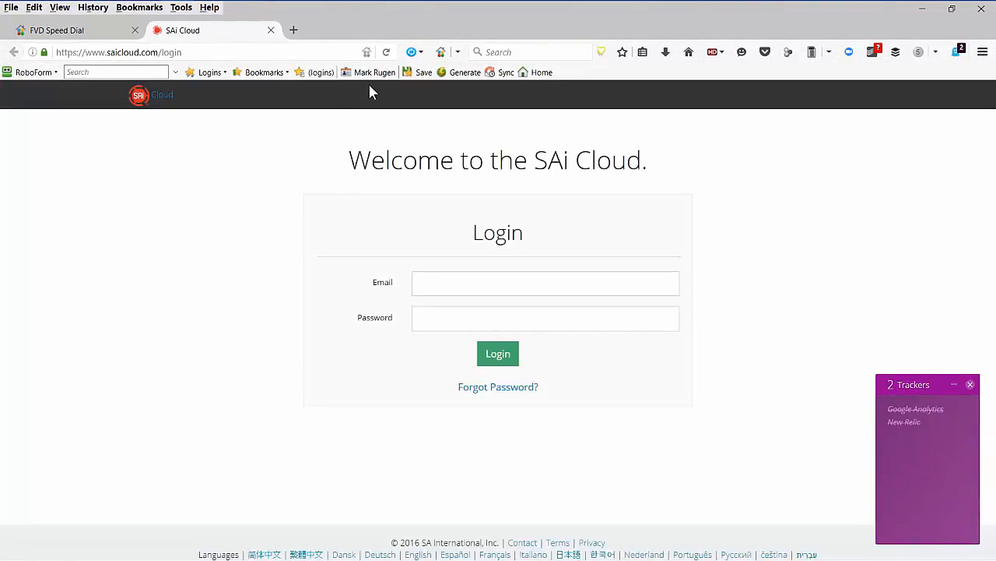
pyautogui.click(325, 72)
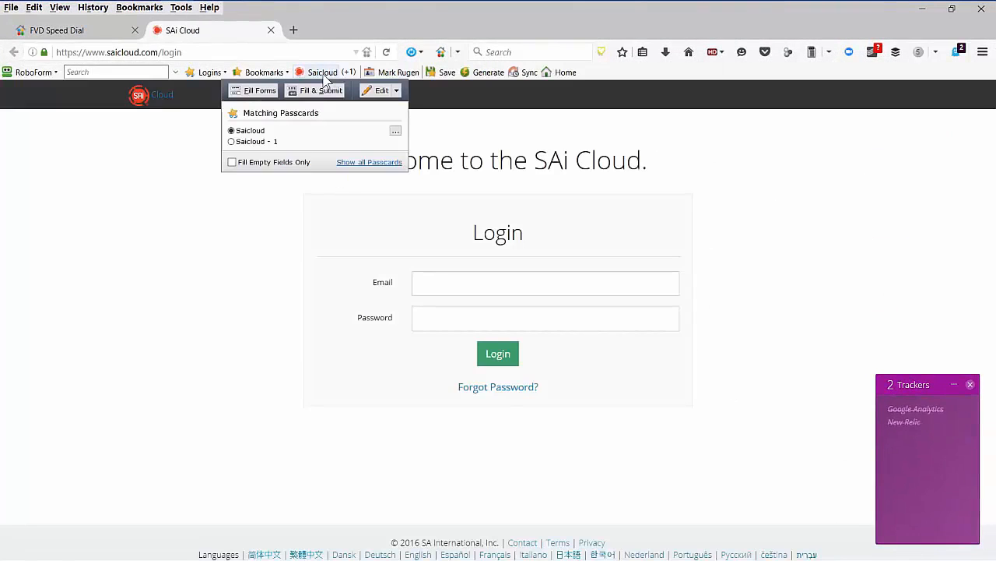
pyautogui.click(265, 143)
pyautogui.click(315, 90)
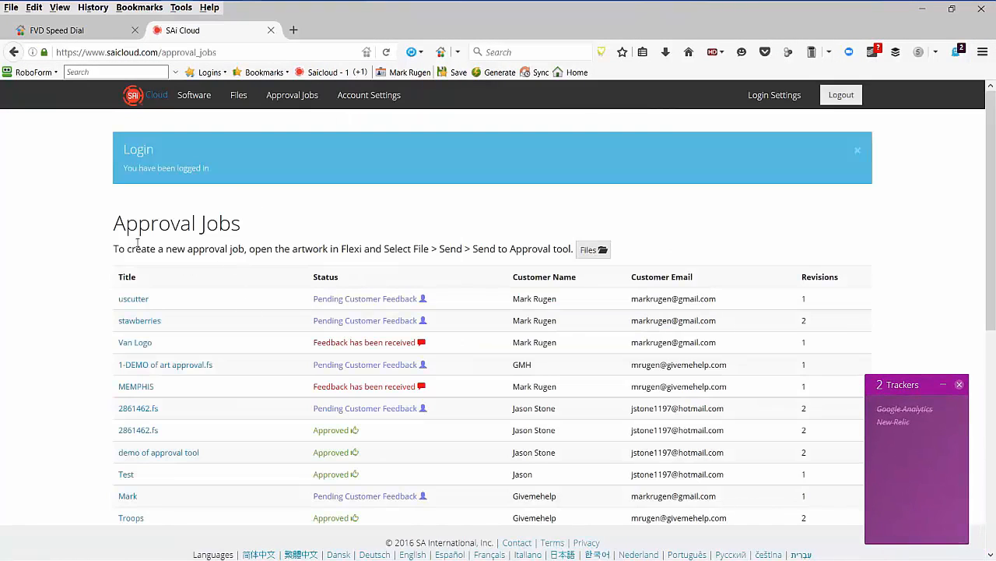
# Open the "eyes" approval job, view the customer's comment on its artwork, and return to the list of approval jobs.
pyautogui.scroll(-8, 95, 260)
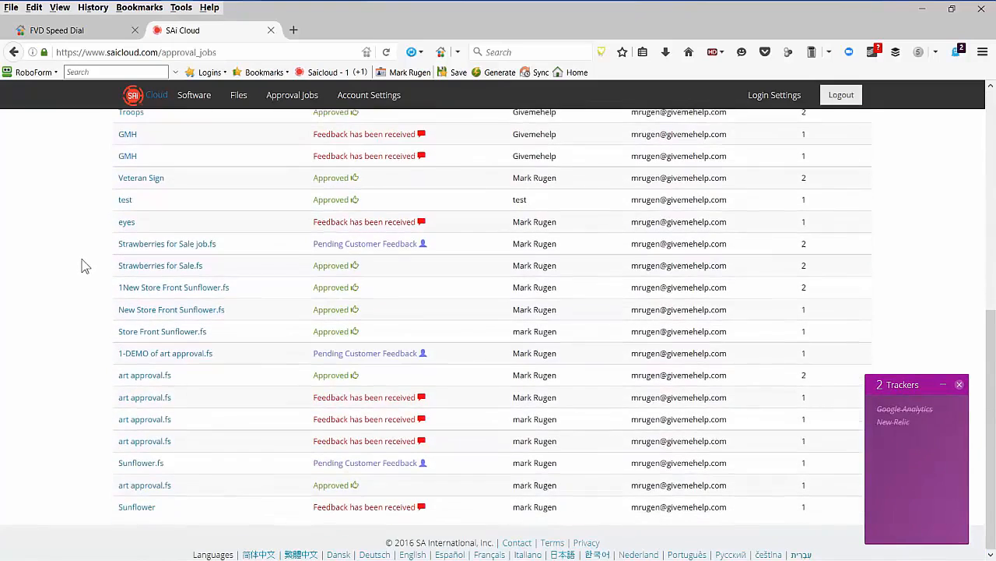
pyautogui.scroll(4, 80, 259)
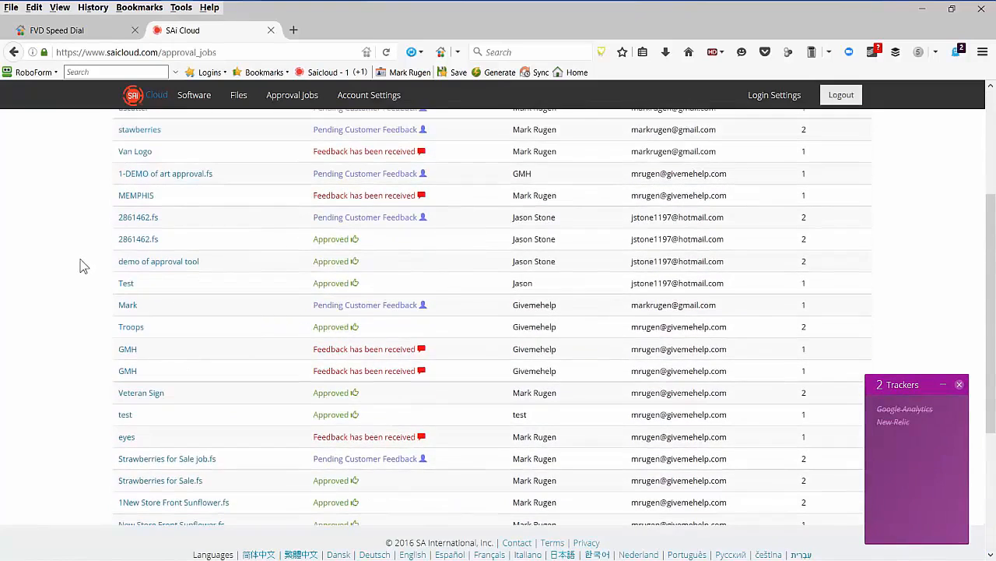
pyautogui.scroll(-2, 84, 265)
pyautogui.click(125, 367)
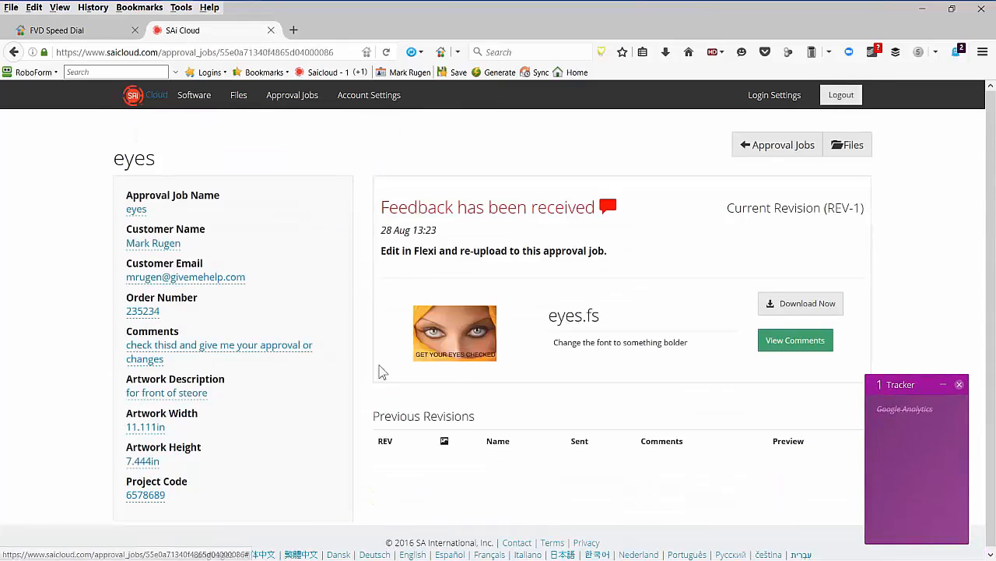
pyautogui.click(457, 332)
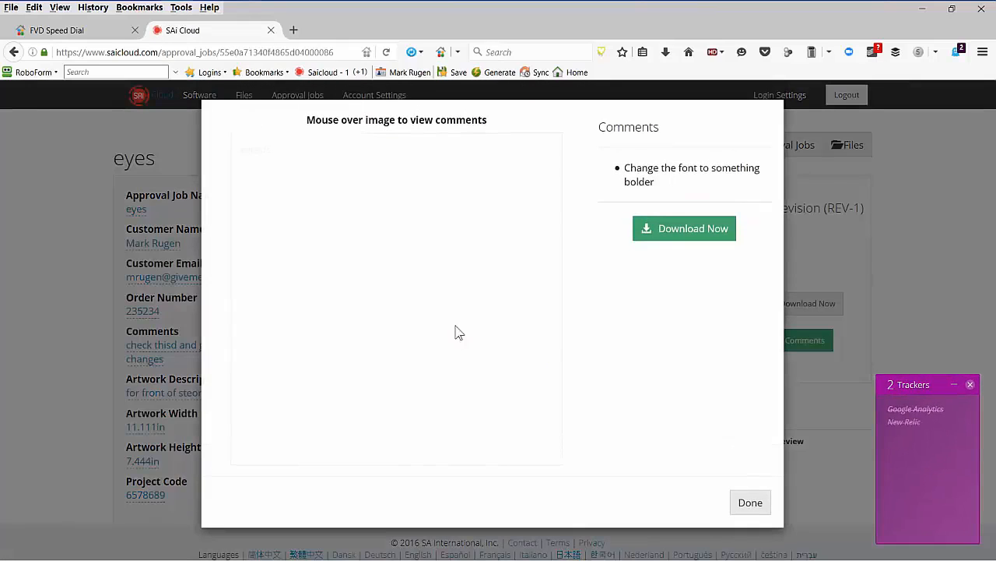
pyautogui.moveTo(432, 397)
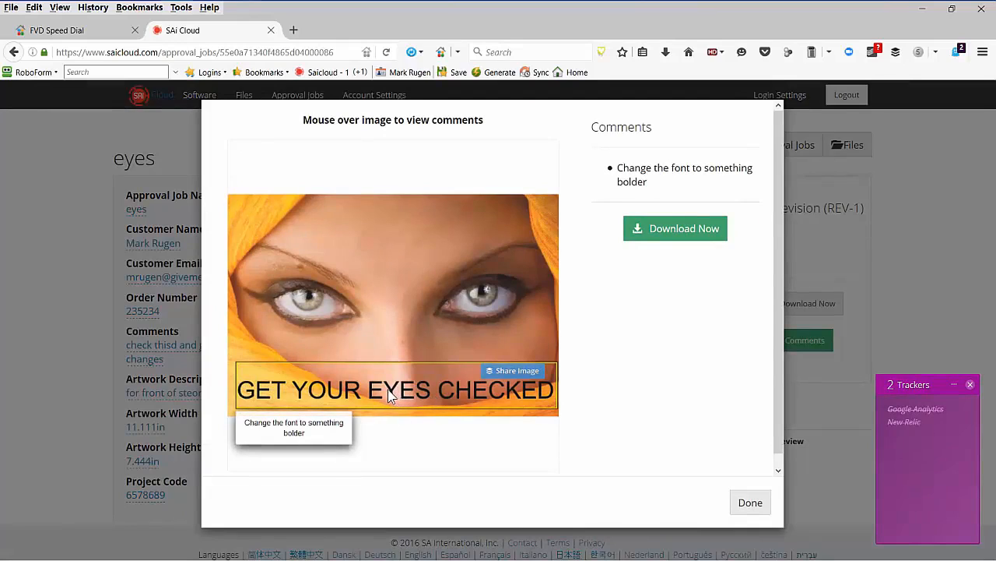
pyautogui.click(750, 502)
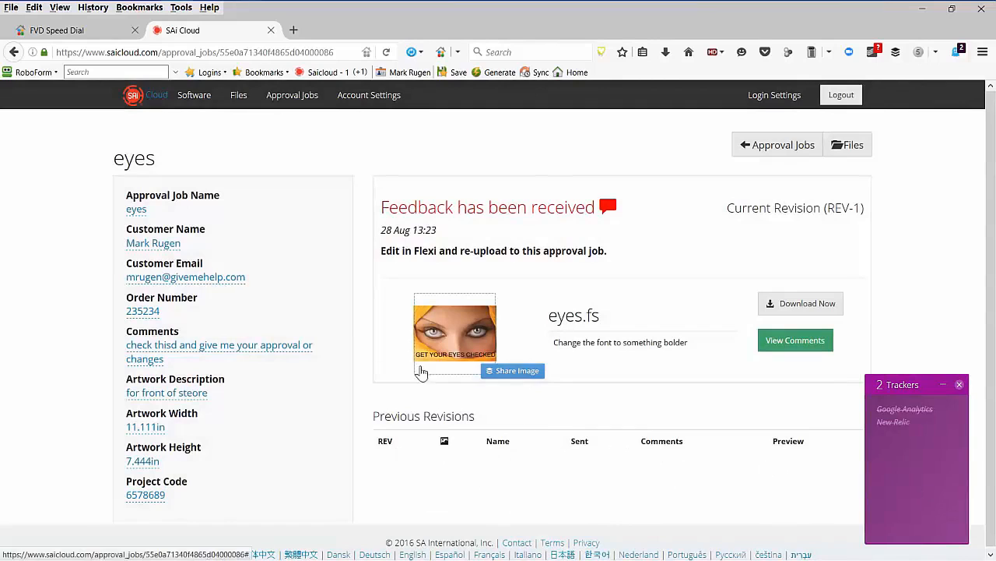
pyautogui.click(14, 52)
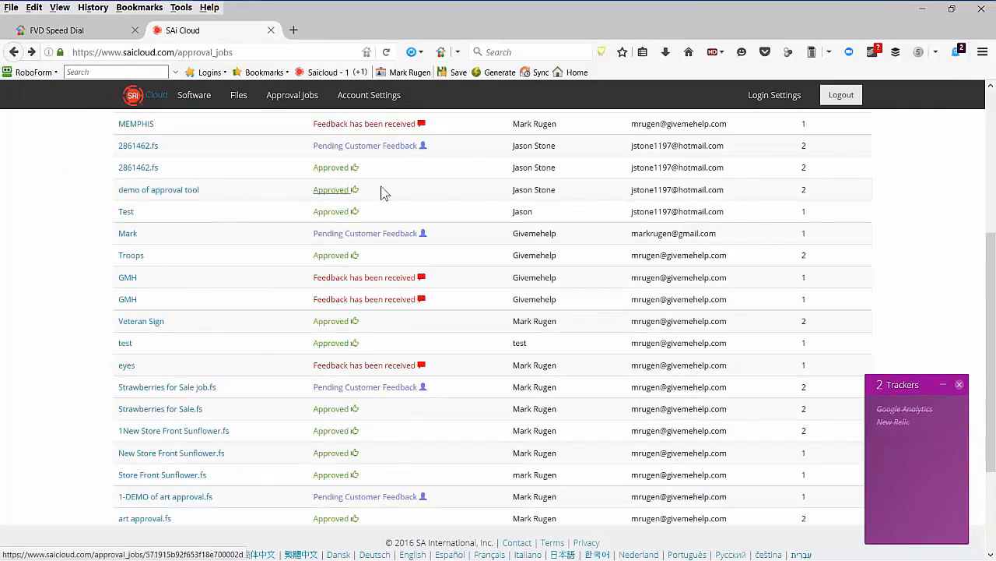
pyautogui.scroll(-2, 362, 193)
# Switch to FlexiSIGN & PRINT, open the Printer Profiles resource and look through the available ICC profile makes and models.
pyautogui.click(370, 13)
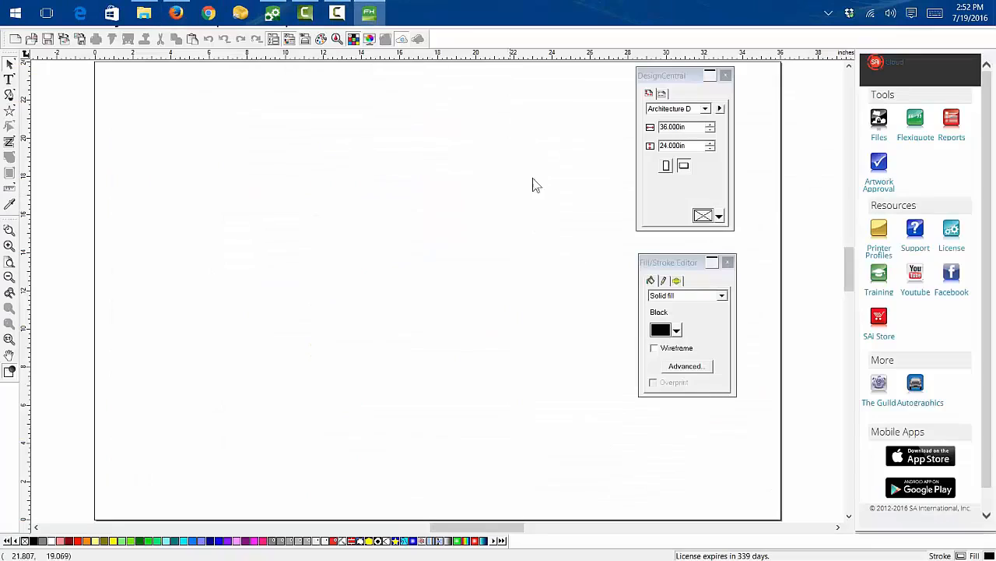
pyautogui.click(879, 250)
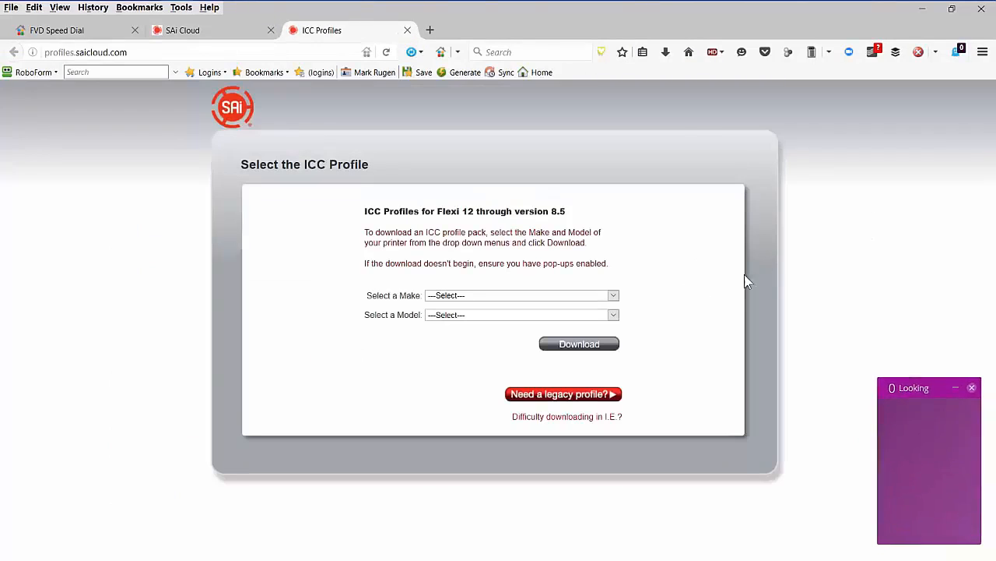
pyautogui.click(524, 302)
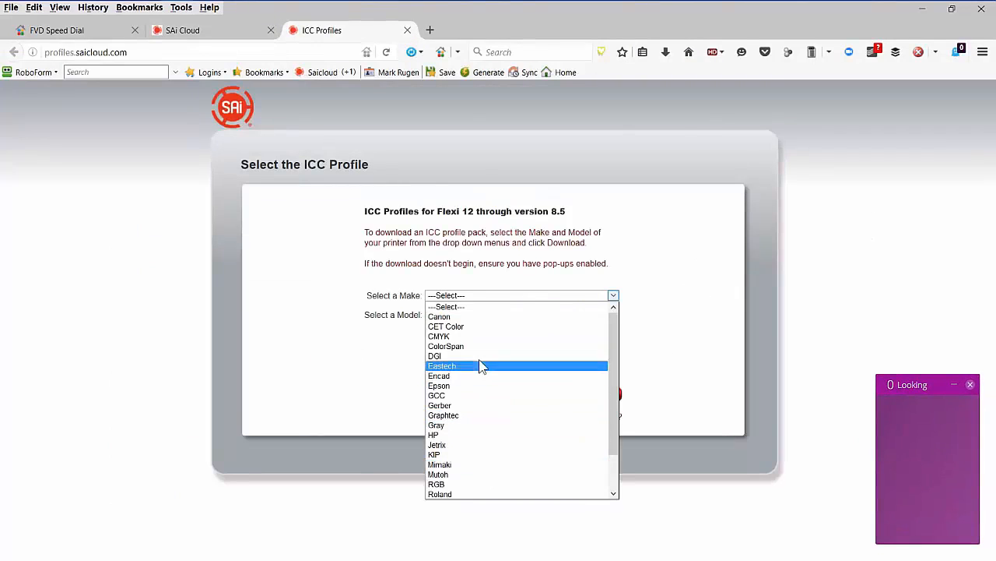
pyautogui.scroll(-2, 479, 361)
pyautogui.click(690, 301)
pyautogui.click(499, 316)
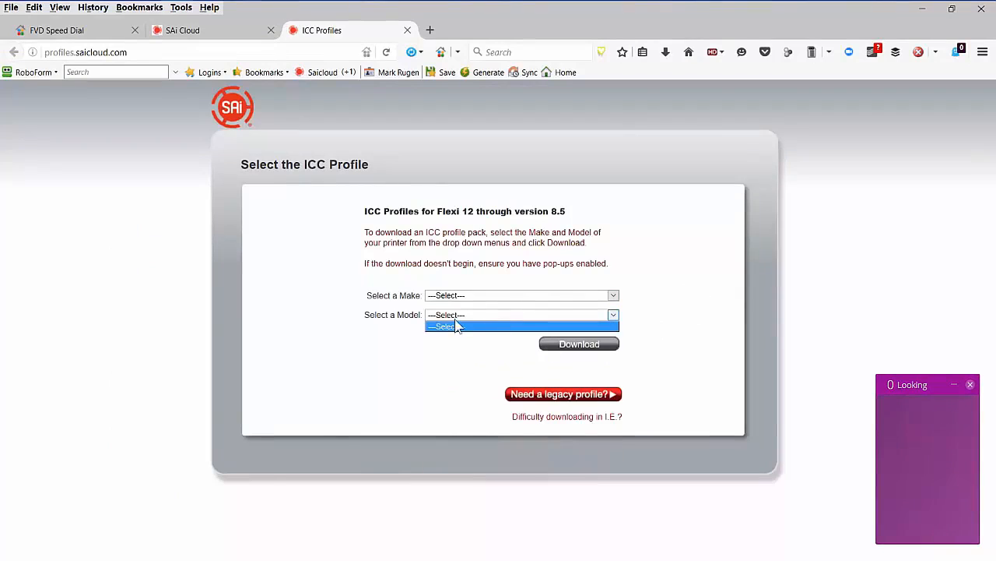
pyautogui.click(355, 365)
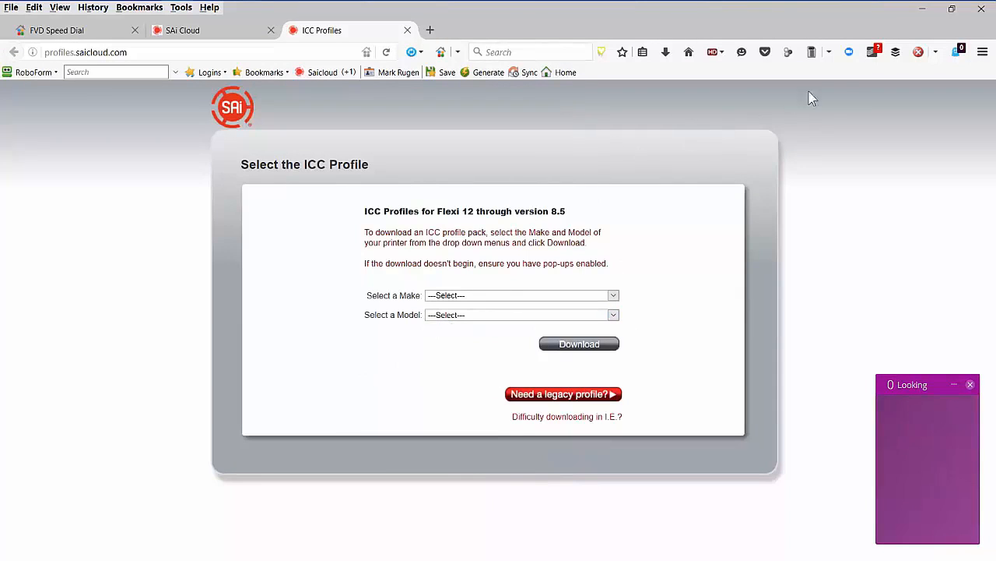
# Switch back to FlexiSIGN & PRINT, view the Autographics resources in the SAi Cloud pane, and return to its main page.
pyautogui.click(369, 12)
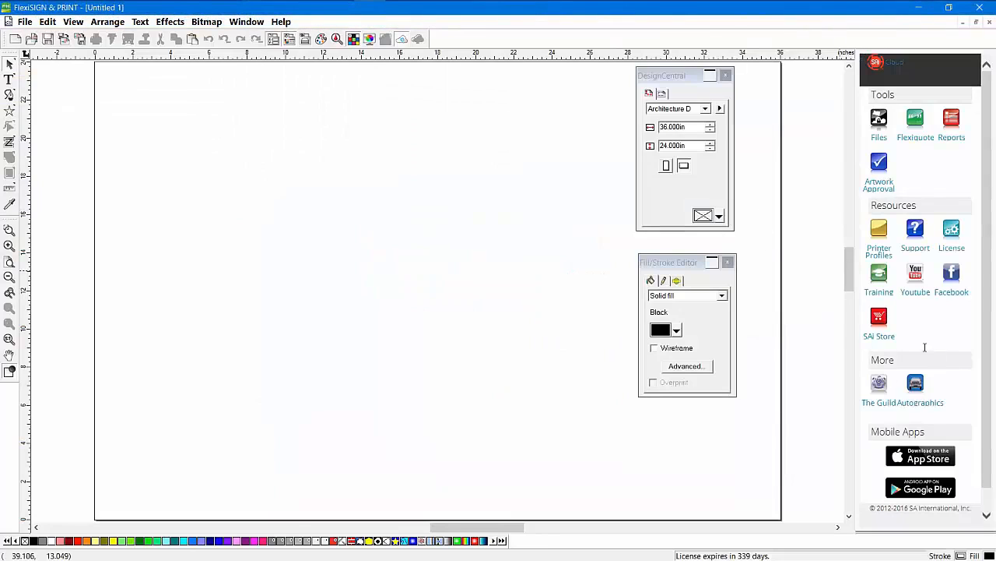
pyautogui.click(920, 406)
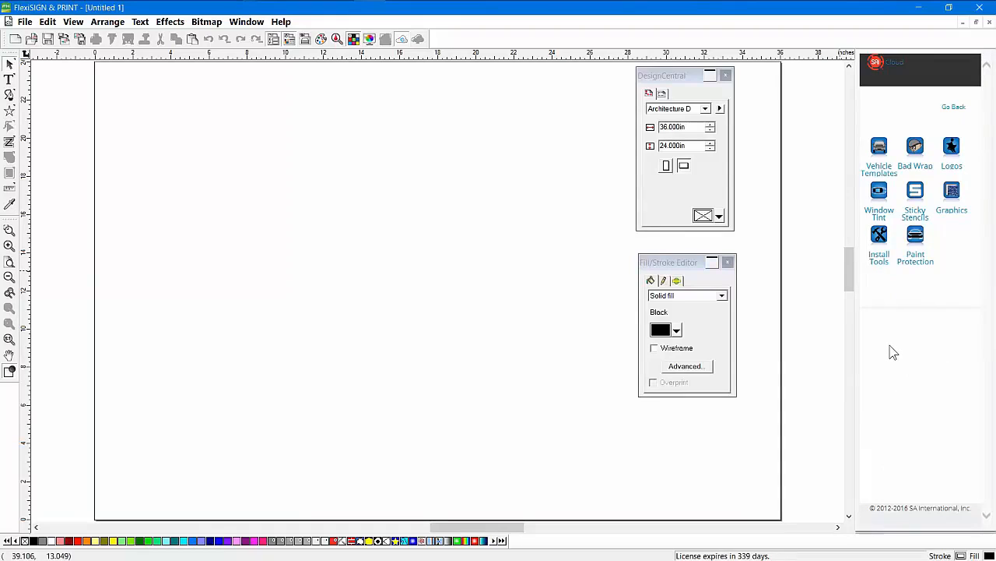
pyautogui.click(885, 67)
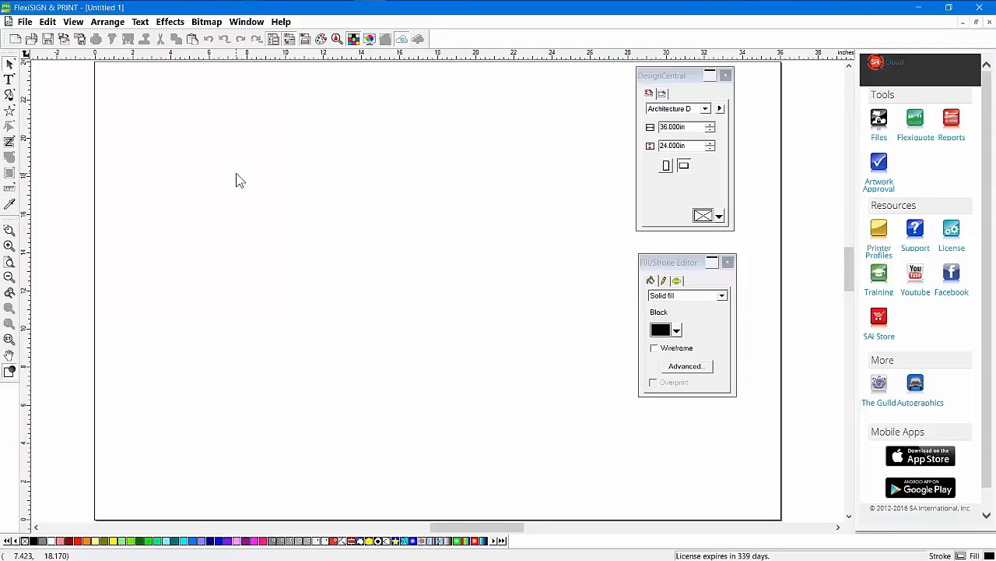
# Change the workspace layout to Adobe.
pyautogui.click(25, 22)
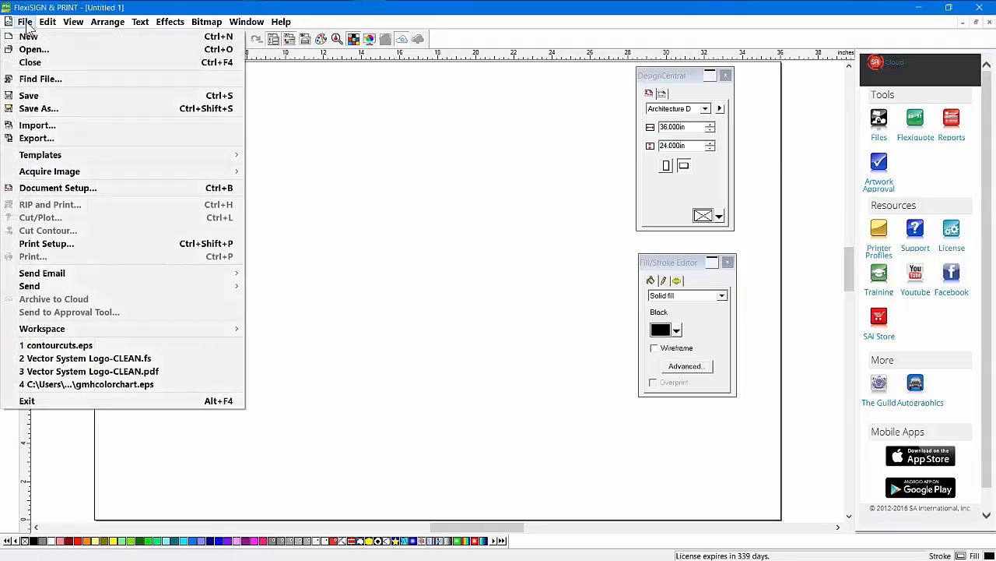
pyautogui.moveTo(168, 328)
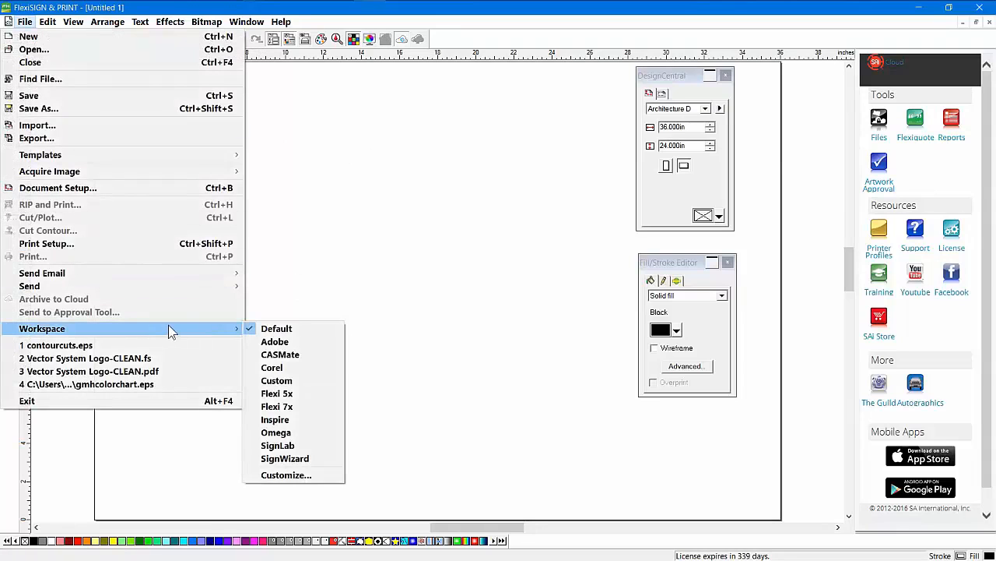
pyautogui.click(275, 342)
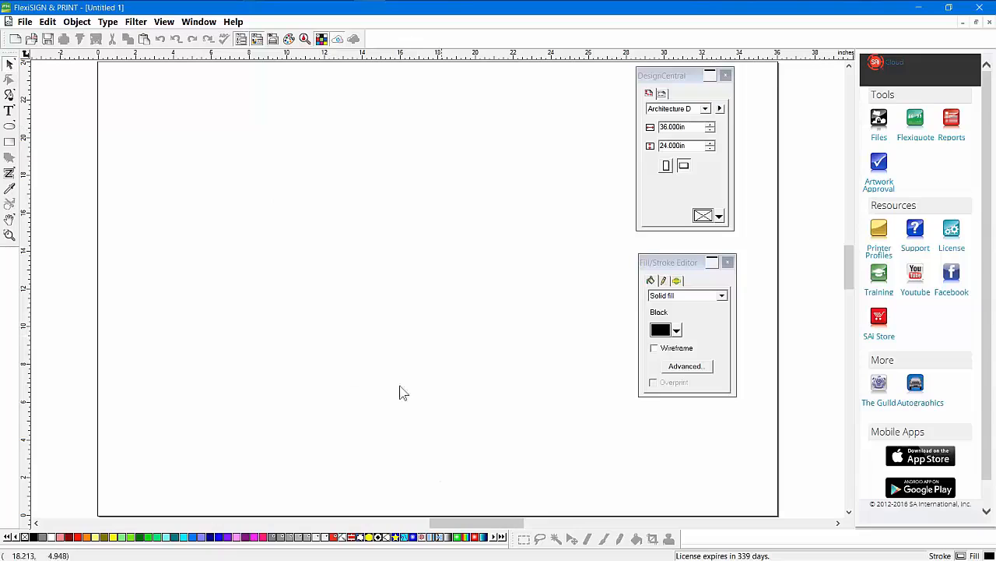
# Switch the workspace layout back to Default.
pyautogui.click(26, 22)
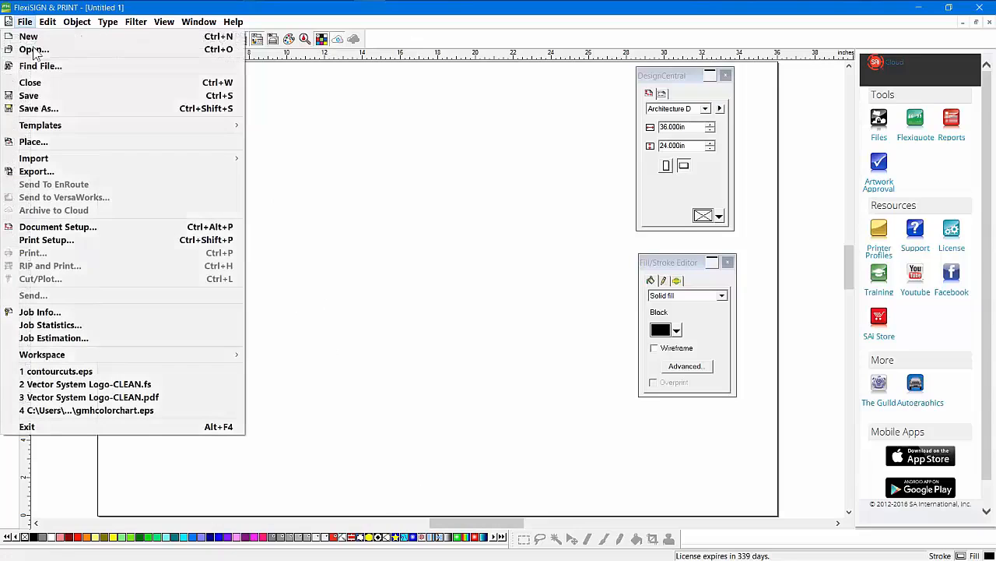
pyautogui.moveTo(223, 356)
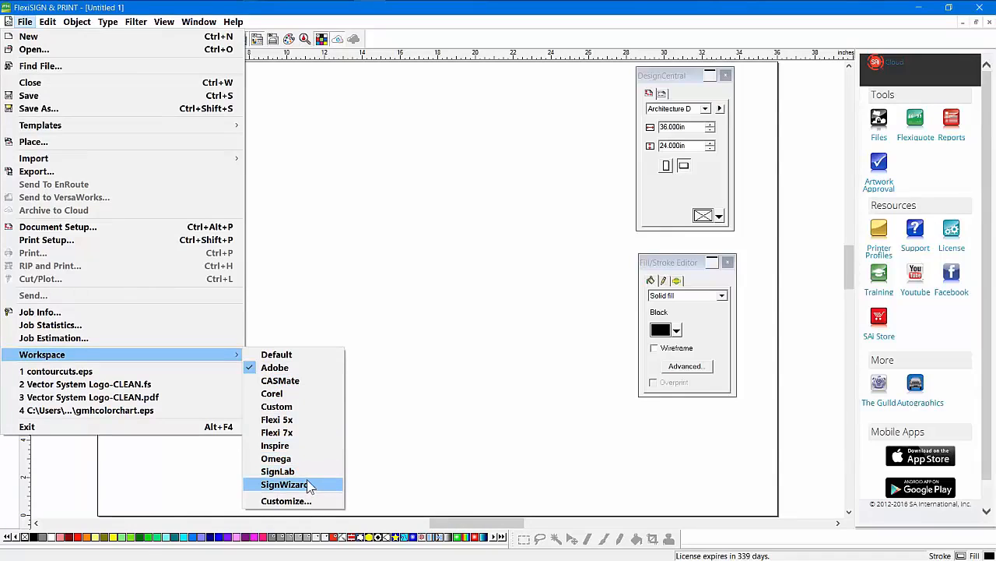
pyautogui.click(291, 357)
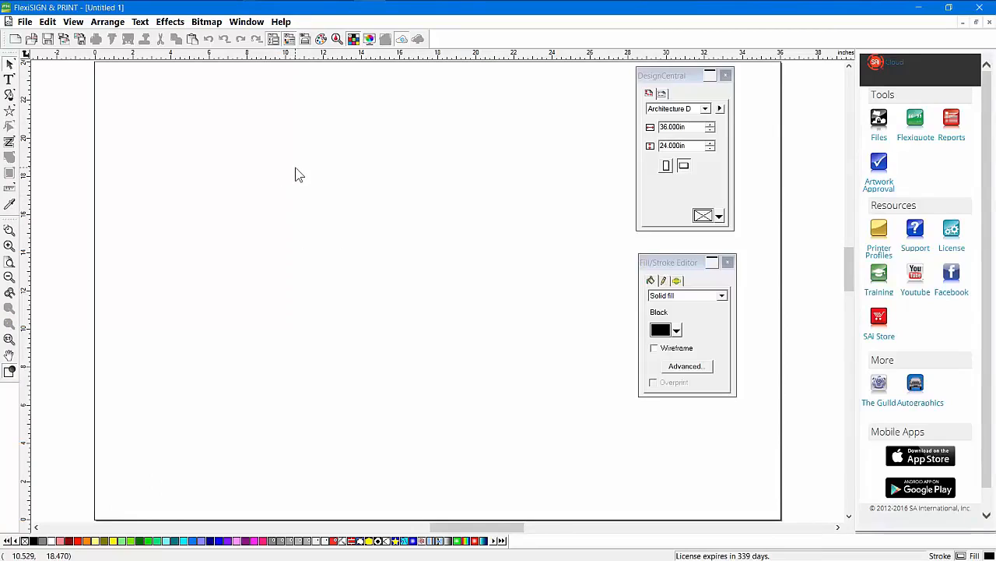
# Examine the context menus of the blank drawing area, the tool strips, the ruler and the color palette.
pyautogui.rightClick(295, 169)
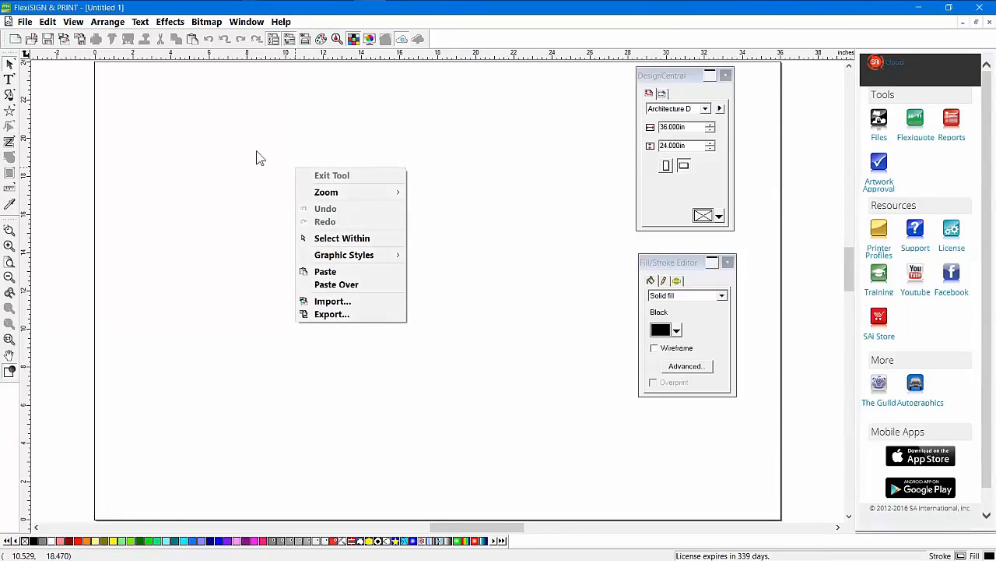
pyautogui.rightClick(11, 161)
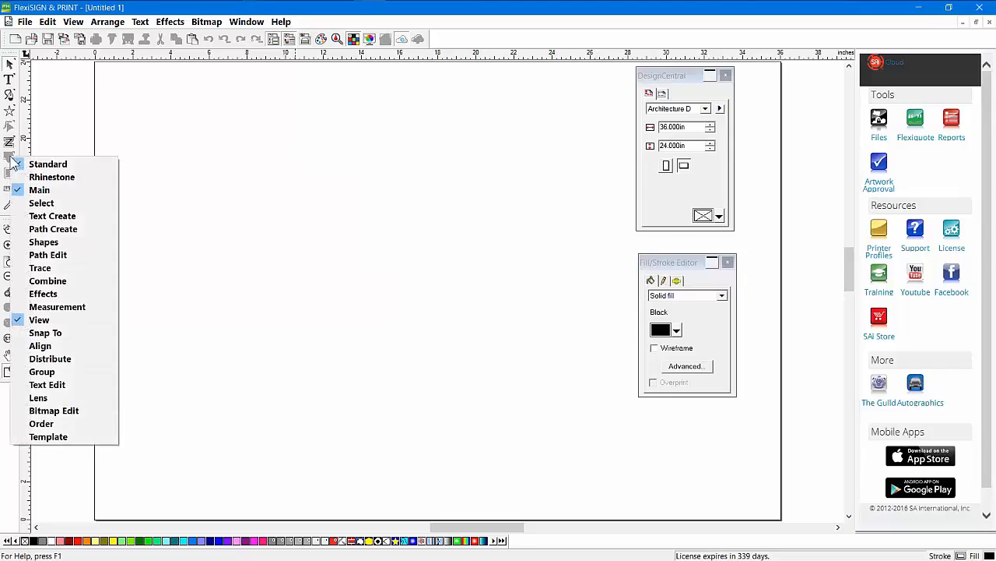
pyautogui.rightClick(210, 42)
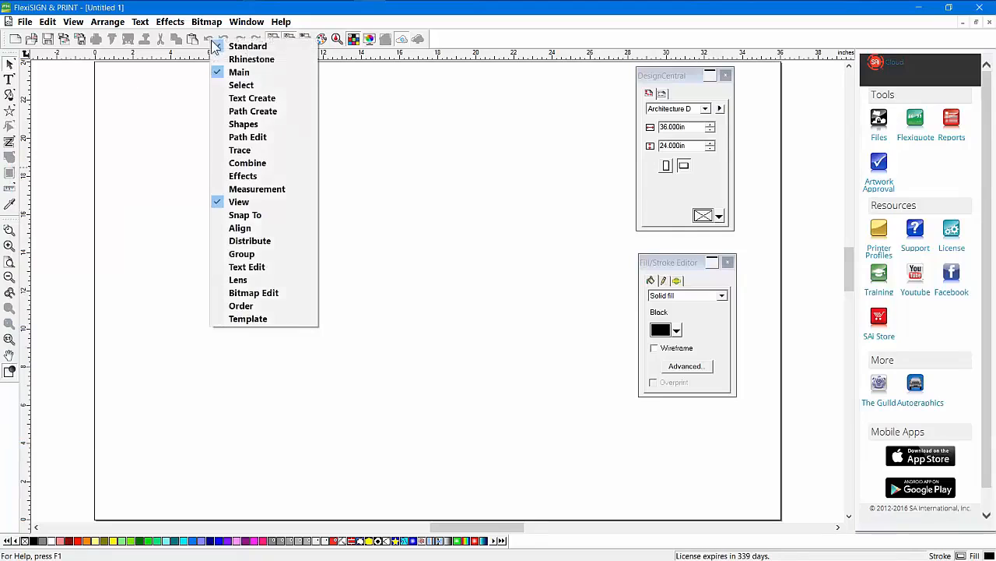
pyautogui.rightClick(430, 56)
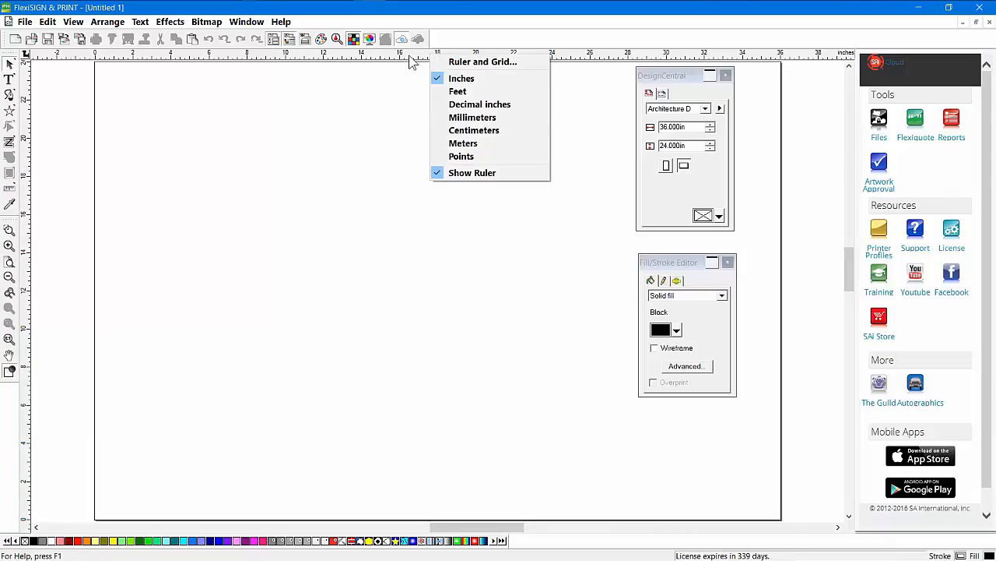
pyautogui.click(242, 545)
pyautogui.rightClick(243, 544)
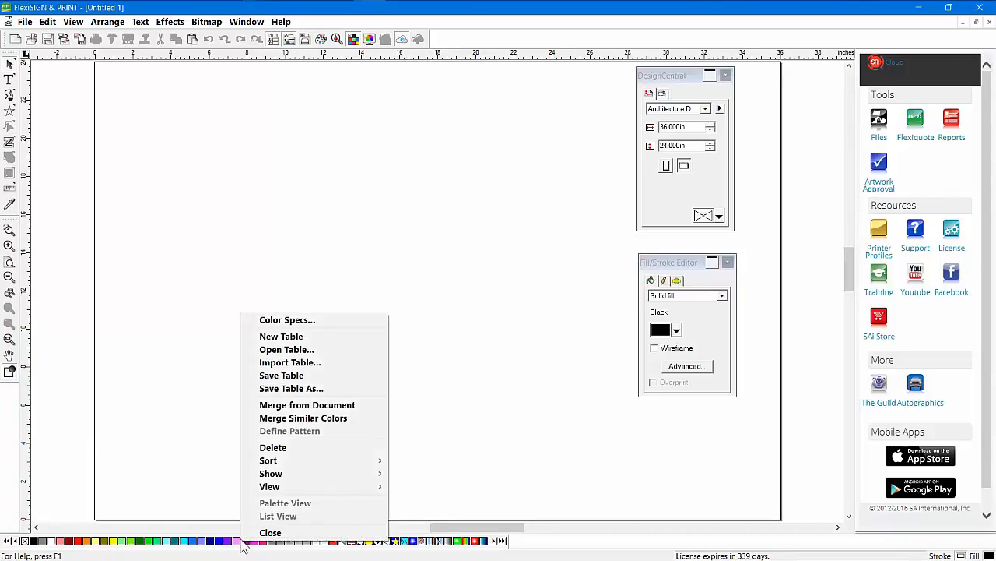
pyautogui.click(210, 191)
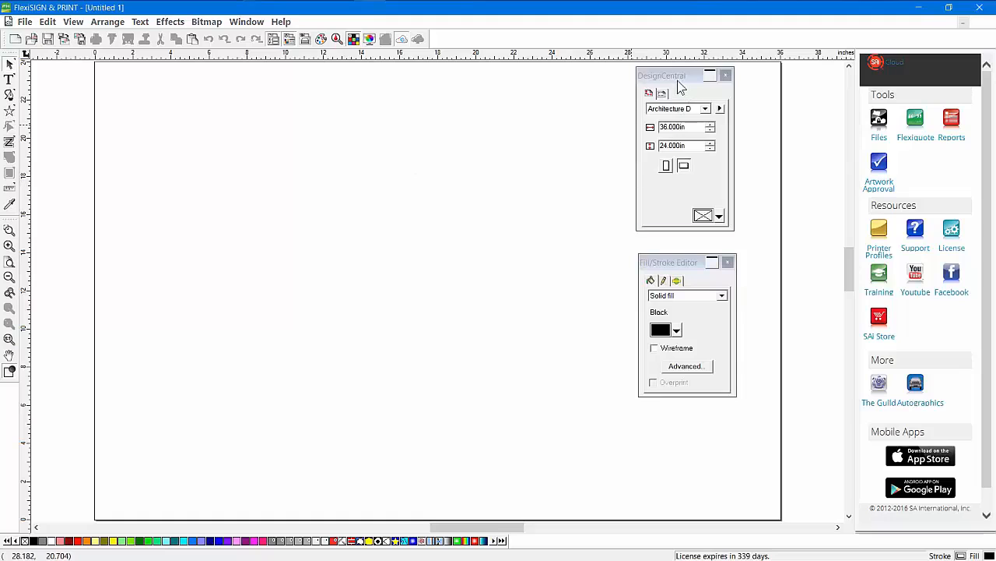
# Move the DesignCentral window away from the Fill/Stroke Editor to the upper middle of the drawing page.
pyautogui.moveTo(678, 81); pyautogui.dragTo(484, 104)
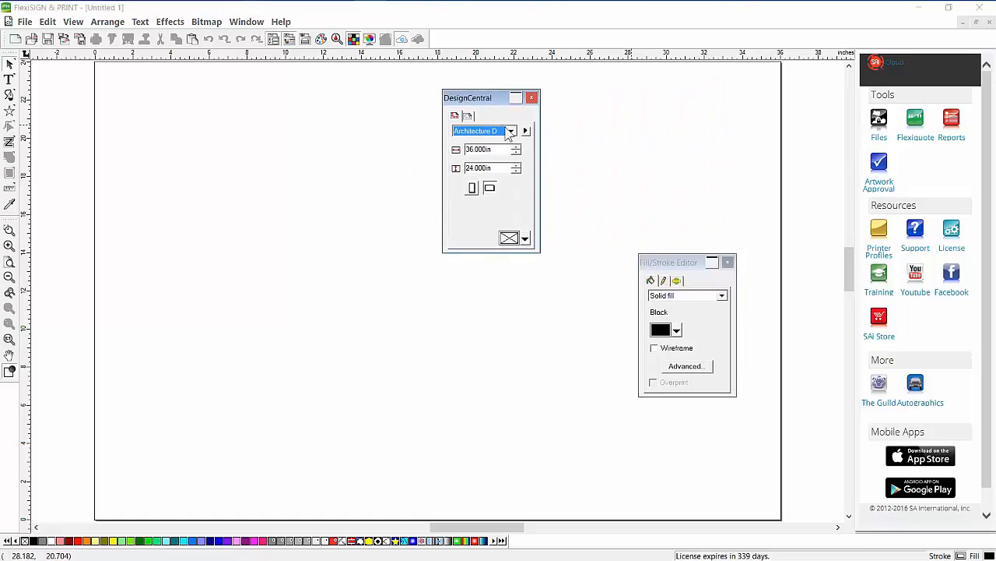
pyautogui.moveTo(477, 98); pyautogui.dragTo(379, 106)
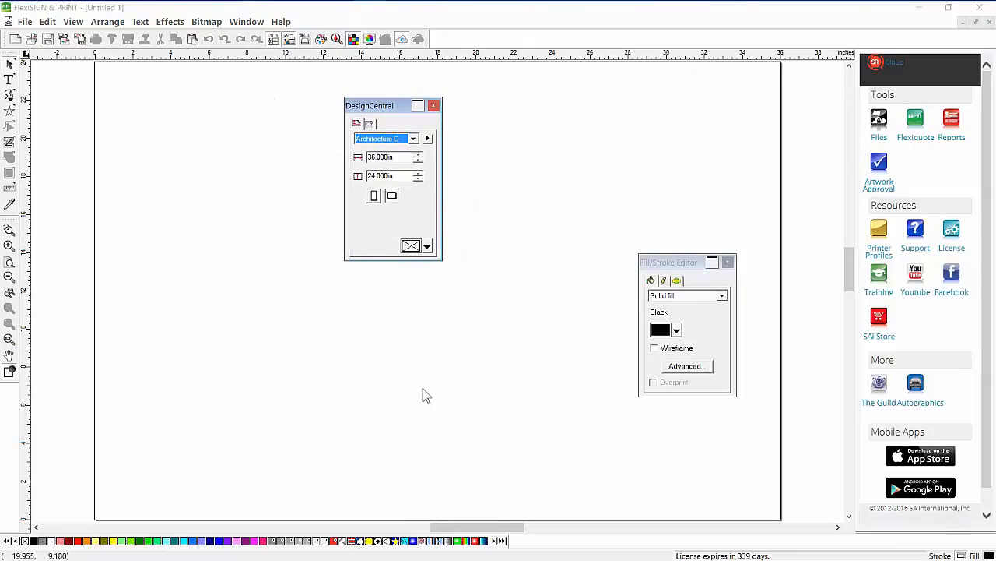
pyautogui.click(455, 198)
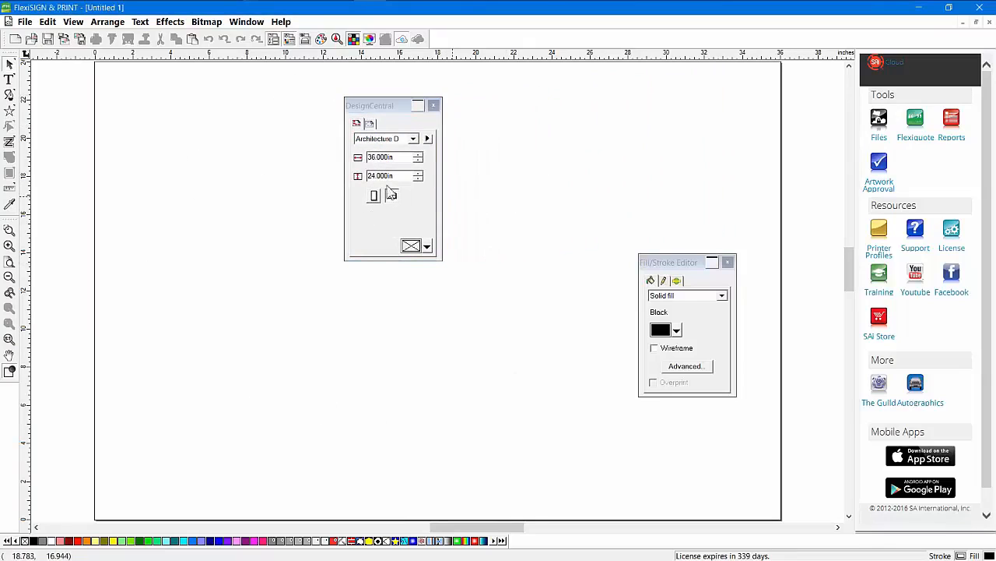
pyautogui.moveTo(393, 115); pyautogui.dragTo(379, 120)
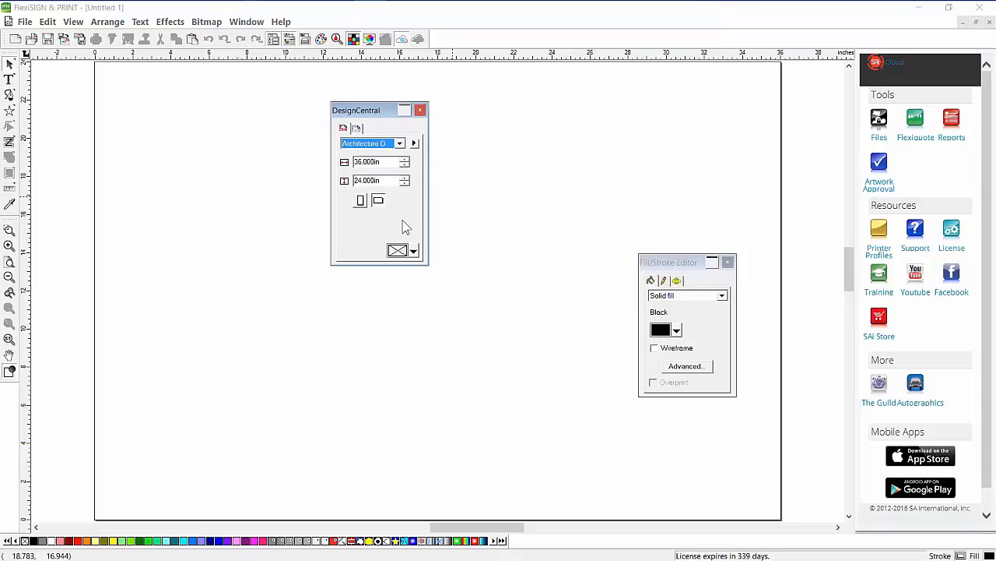
# Double the page width to 72 in.
pyautogui.click(372, 161)
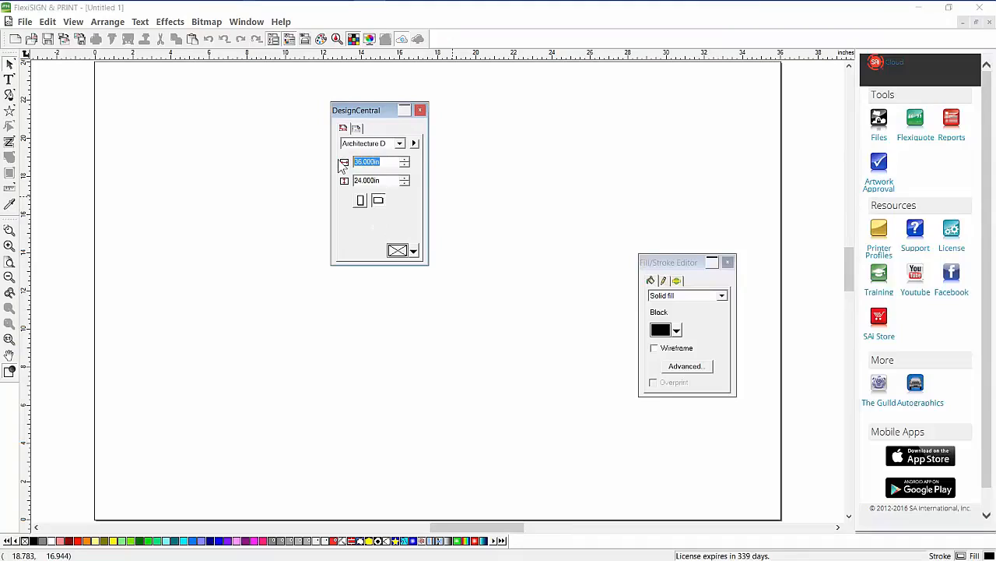
pyautogui.write('6')
pyautogui.write('2')
pyautogui.press('Tab')
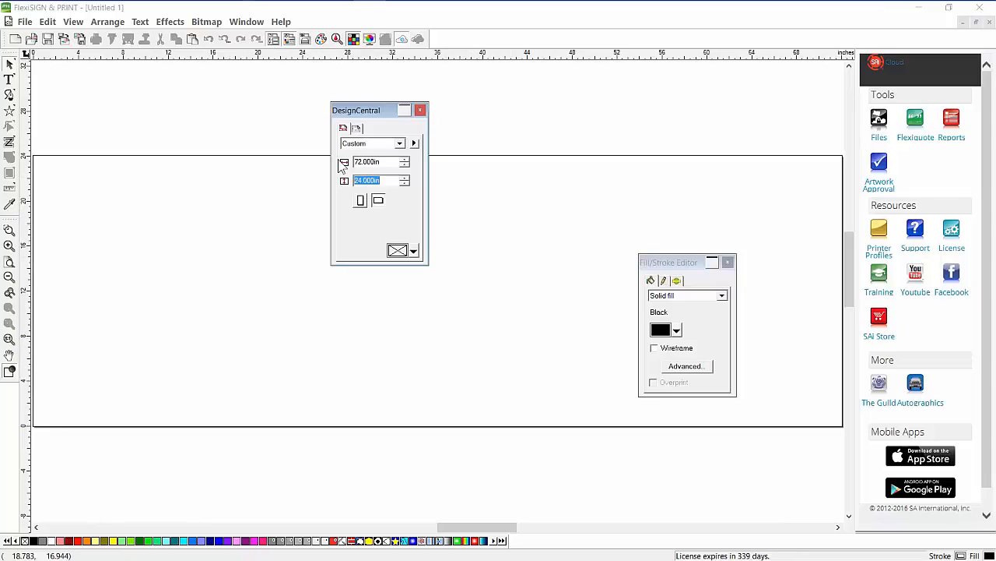
# Halve the page width by appending /2 to its current value.
pyautogui.click(387, 162)
pyautogui.write('/2')
pyautogui.press('Tab')
# Scale the page width by entering 200% as its value.
pyautogui.hotkey('shift', 'Tab')
pyautogui.write('200')
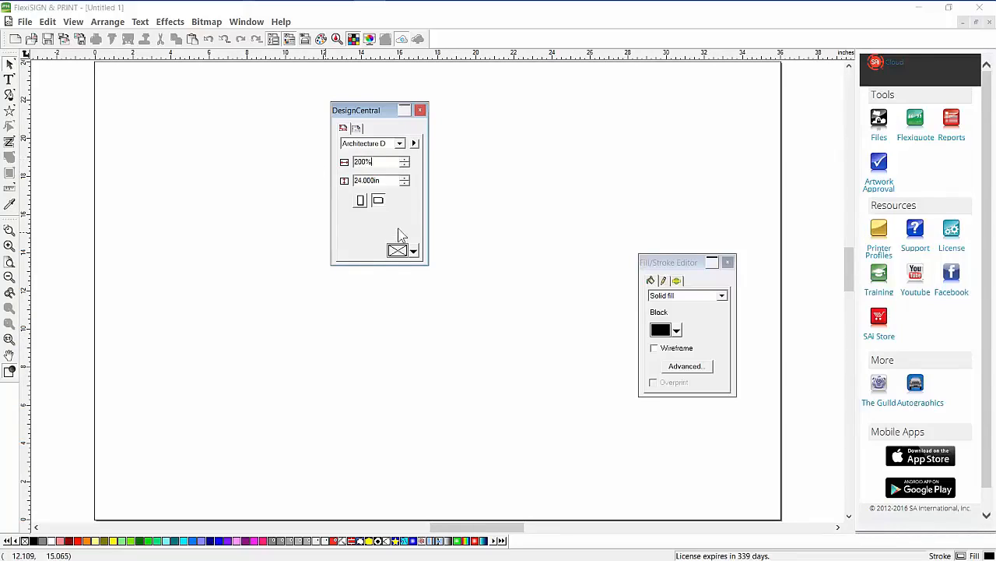
pyautogui.click(388, 180)
pyautogui.doubleClick(386, 161)
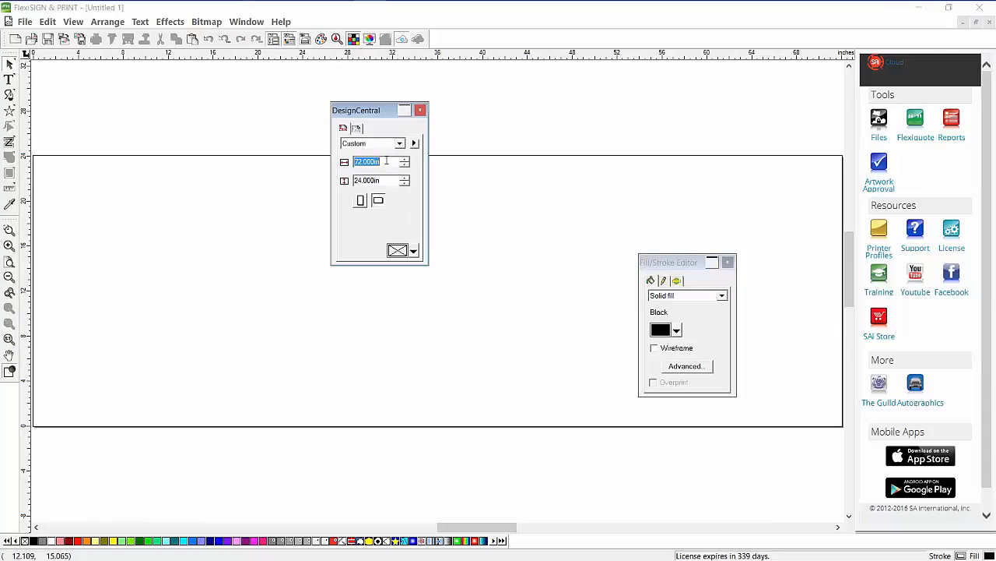
# Set the page width to 36.188 in.
pyautogui.write('36.188in')
pyautogui.press('Return')
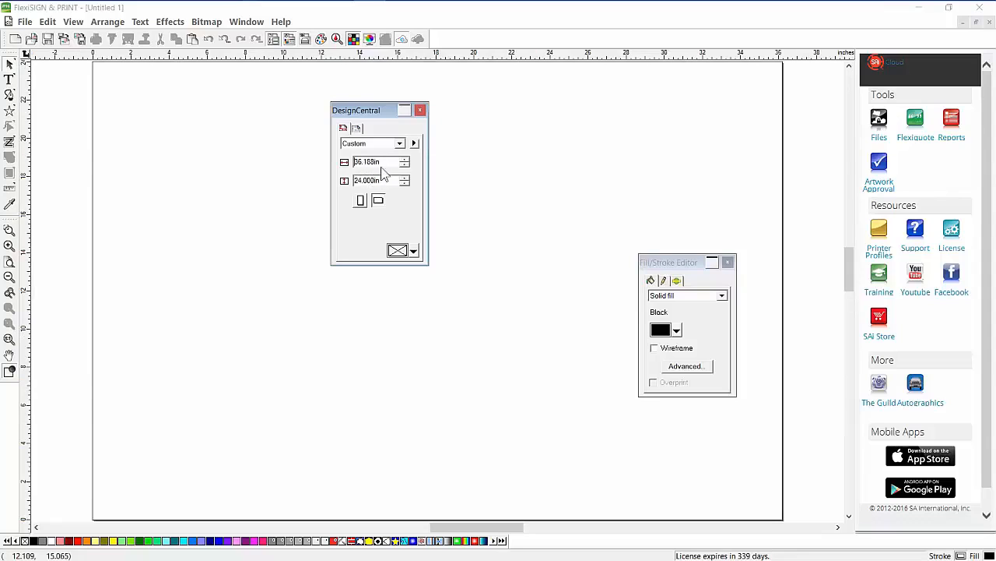
pyautogui.click(227, 151)
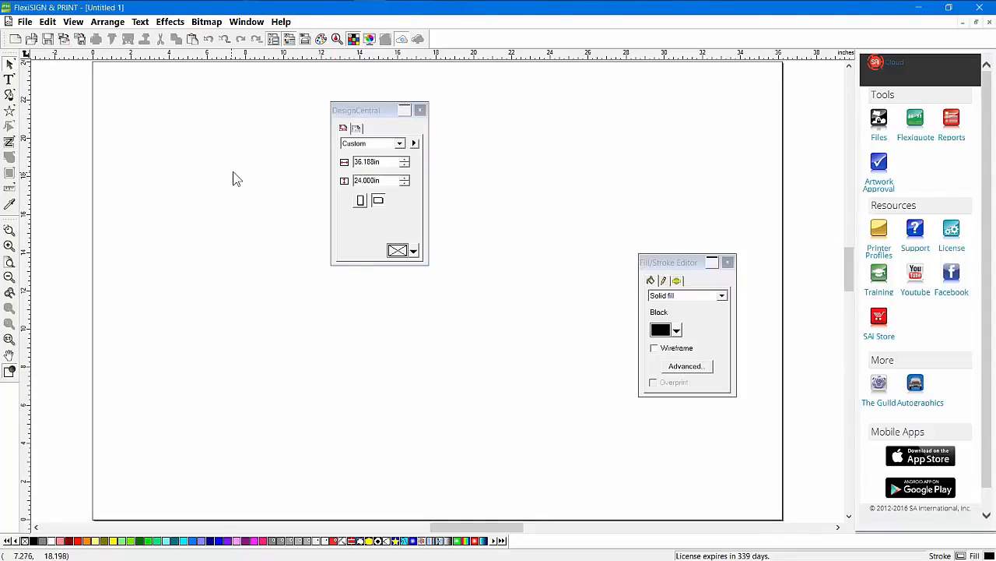
# Examine the DesignCentral options for the text tool and the star tool, finishing with the selection tool active.
pyautogui.click(359, 115)
pyautogui.click(9, 78)
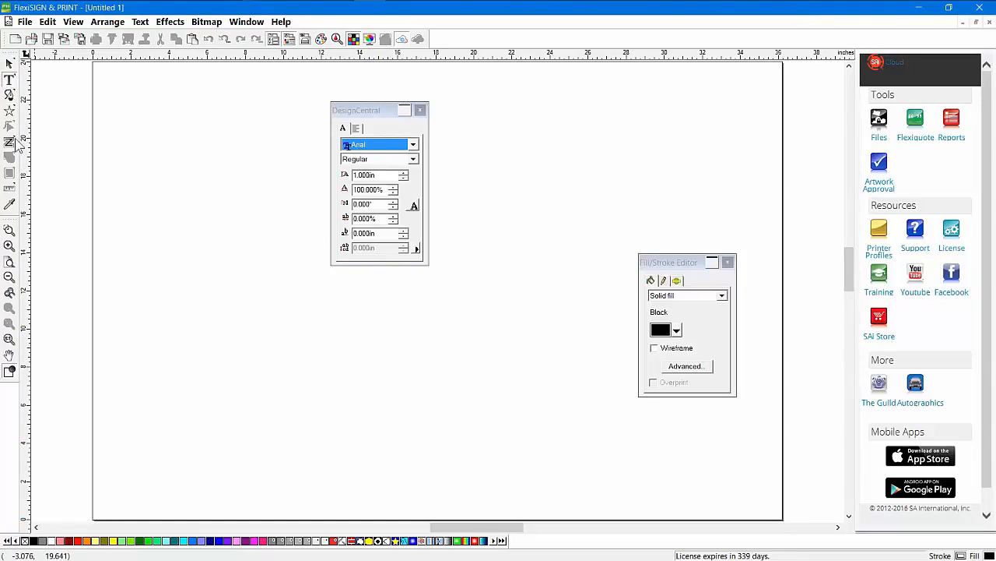
pyautogui.click(11, 114)
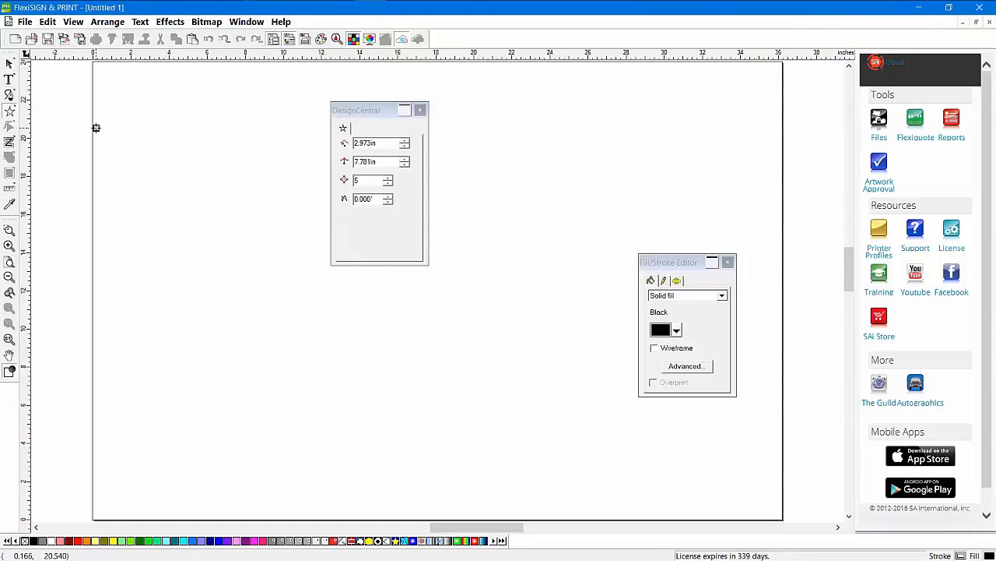
pyautogui.click(10, 64)
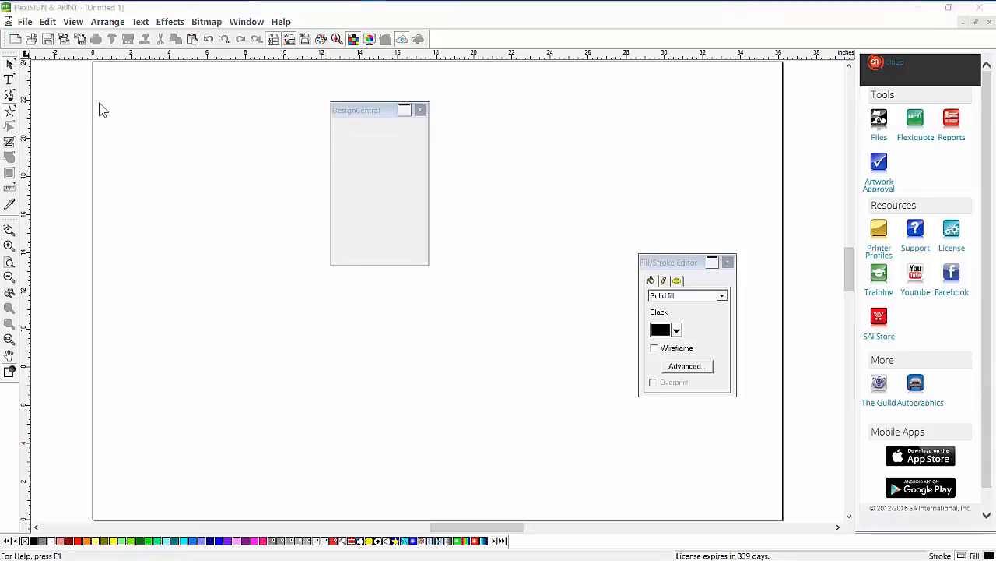
# Move DesignCentral to the page's upper-right corner and place the Fill/Stroke Editor beside it.
pyautogui.moveTo(373, 114); pyautogui.dragTo(502, 122)
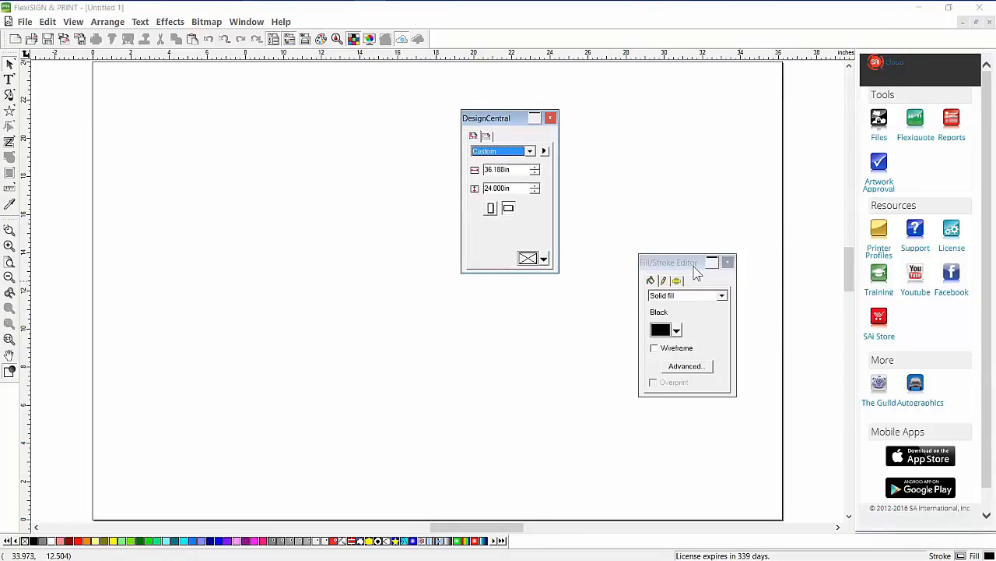
pyautogui.moveTo(503, 117); pyautogui.dragTo(690, 88)
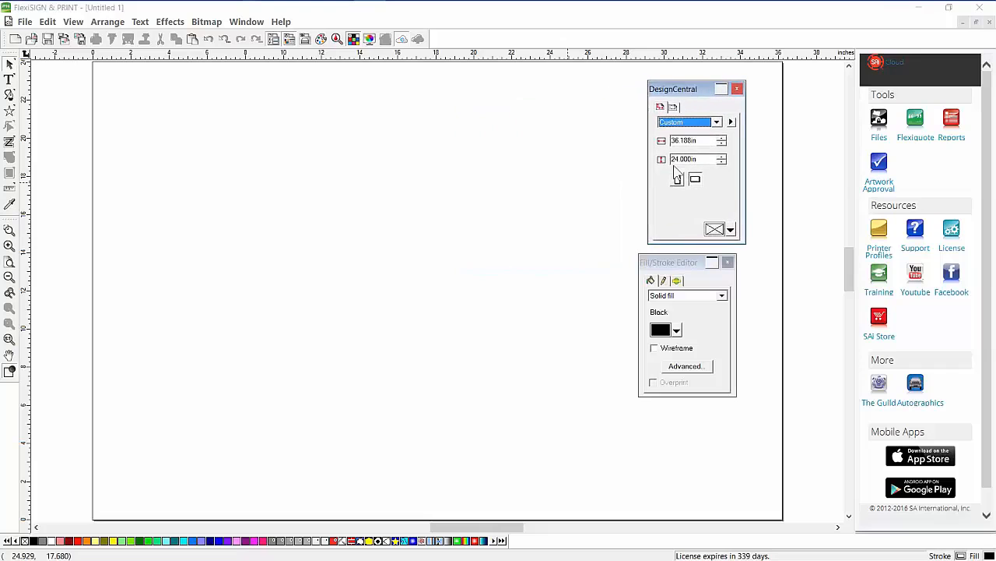
pyautogui.click(656, 263)
pyautogui.moveTo(656, 263)
pyautogui.mouseDown()
pyautogui.moveTo(416, 129)
pyautogui.moveTo(556, 173)
pyautogui.moveTo(543, 172)
pyautogui.mouseUp()
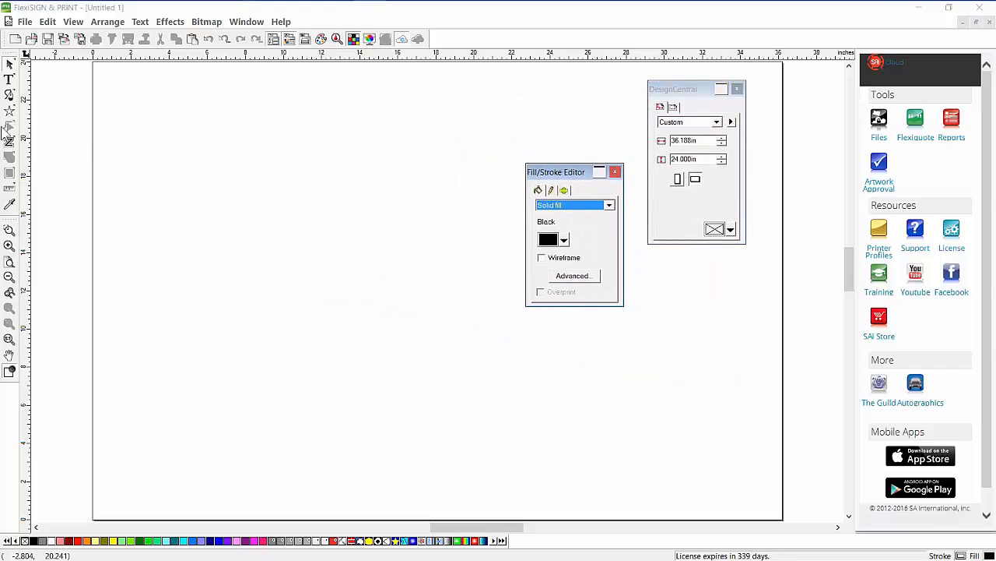
# Draw a black-filled rectangle about 12.6 in wide and 10.3 in high in the upper-left part of the page.
pyautogui.moveTo(15, 113); pyautogui.dragTo(33, 121)
pyautogui.moveTo(160, 118); pyautogui.dragTo(398, 313)
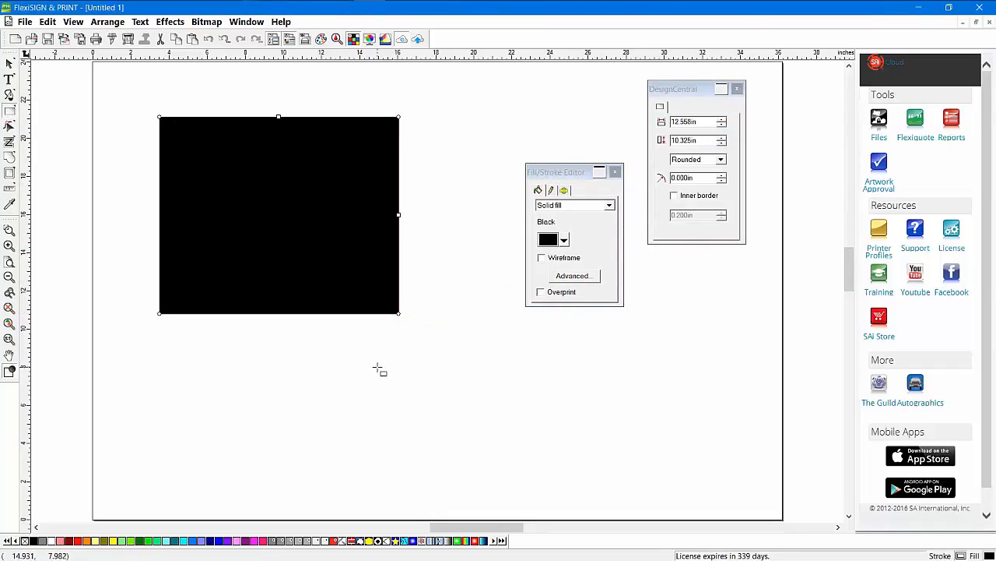
# Try several palette fills on the rectangle, including the black dot pattern, Blue Lit and Crome Wheel, ending with the scale-like outline pattern.
pyautogui.click(383, 540)
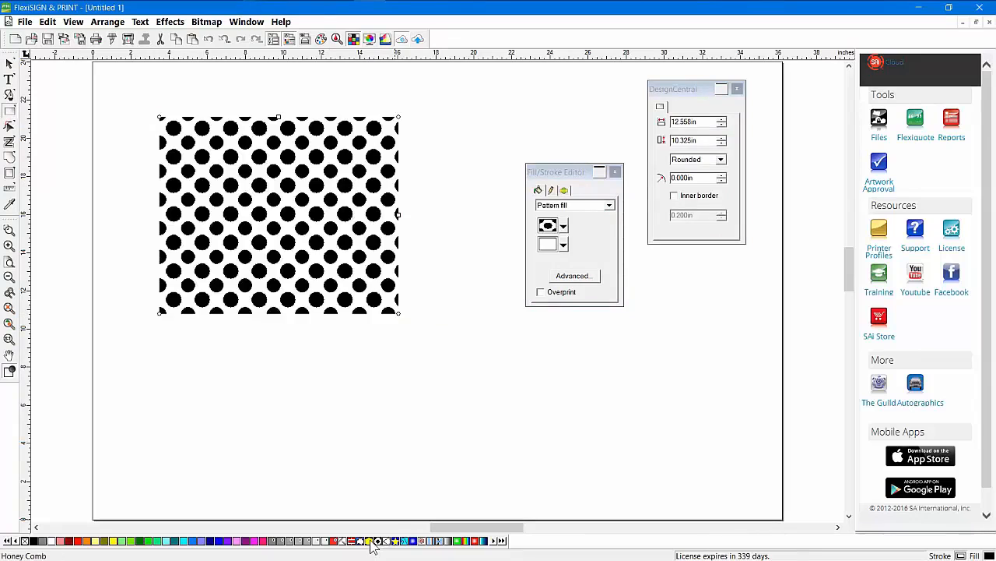
pyautogui.click(372, 541)
pyautogui.click(427, 542)
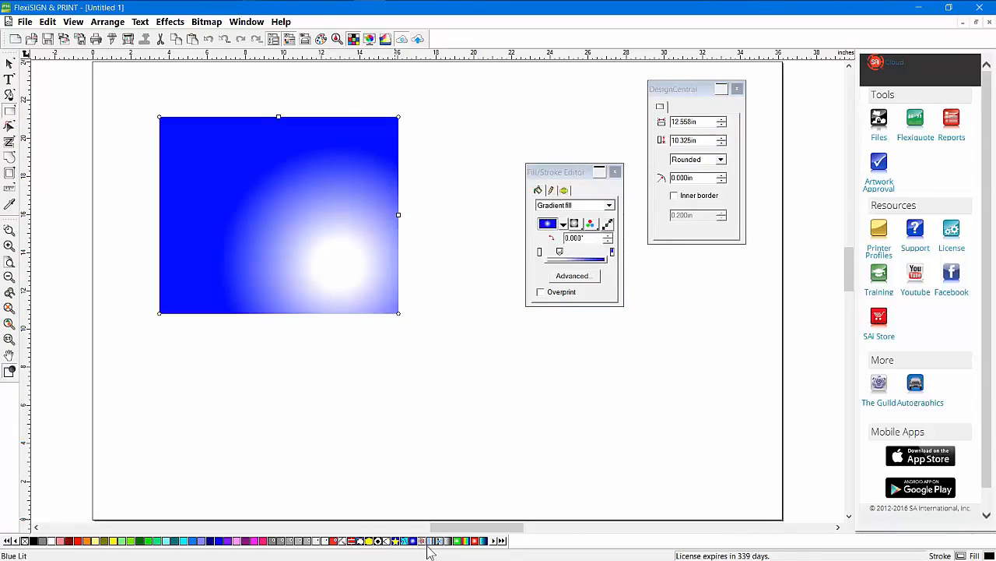
pyautogui.click(441, 541)
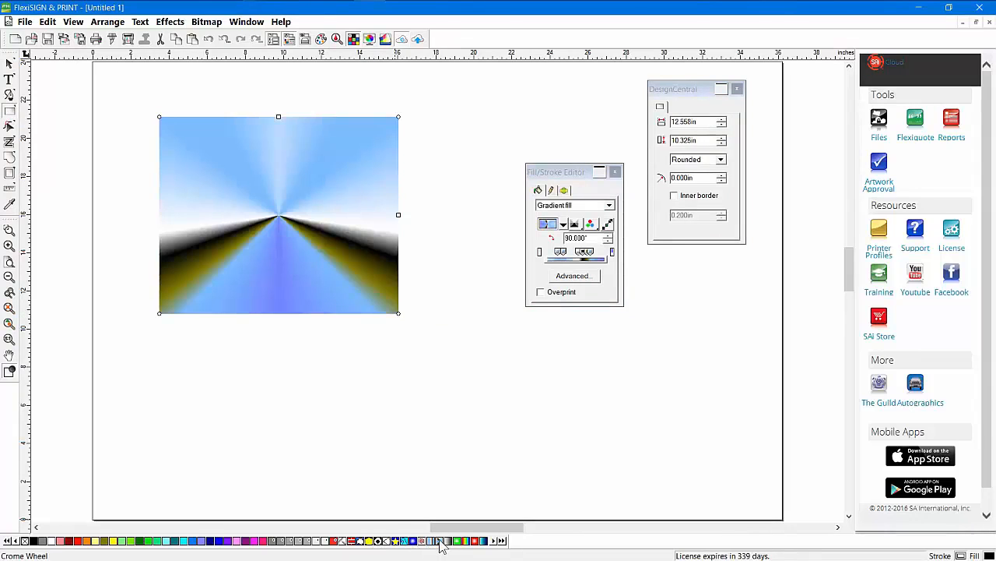
pyautogui.click(386, 541)
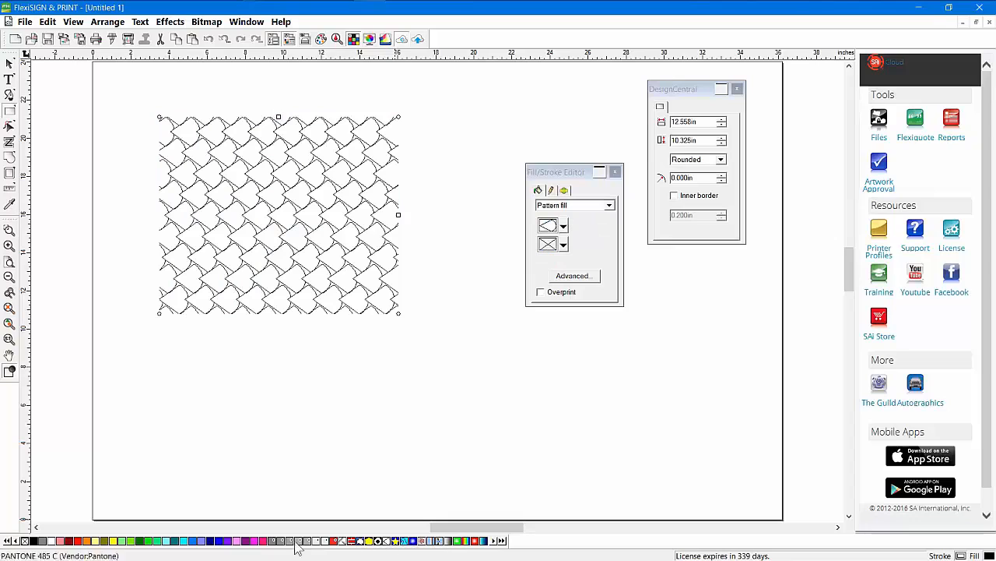
# Place four small five-pointed stars in a diamond-shaped cluster below the rectangle.
pyautogui.click(11, 113)
pyautogui.click(97, 116)
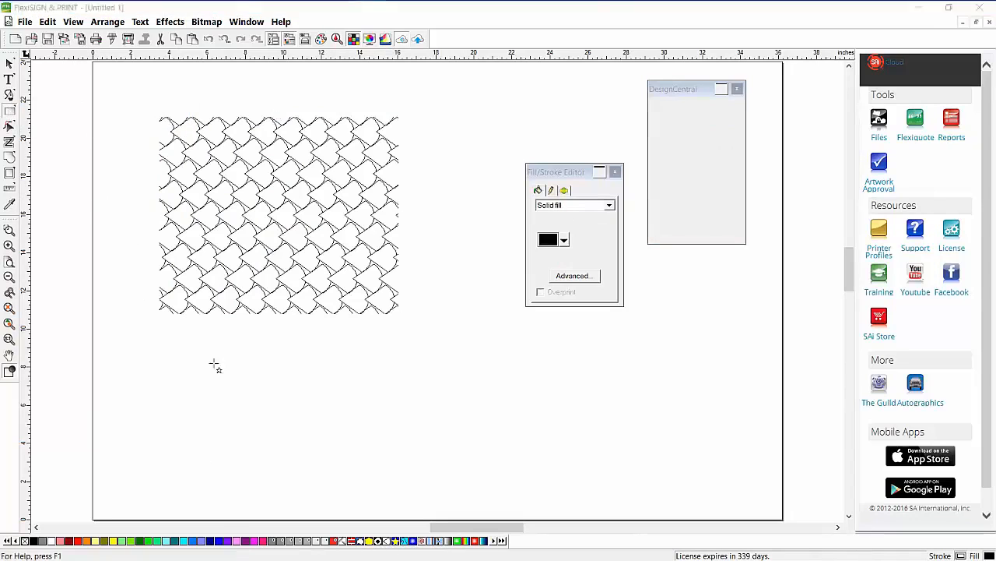
pyautogui.click(244, 383)
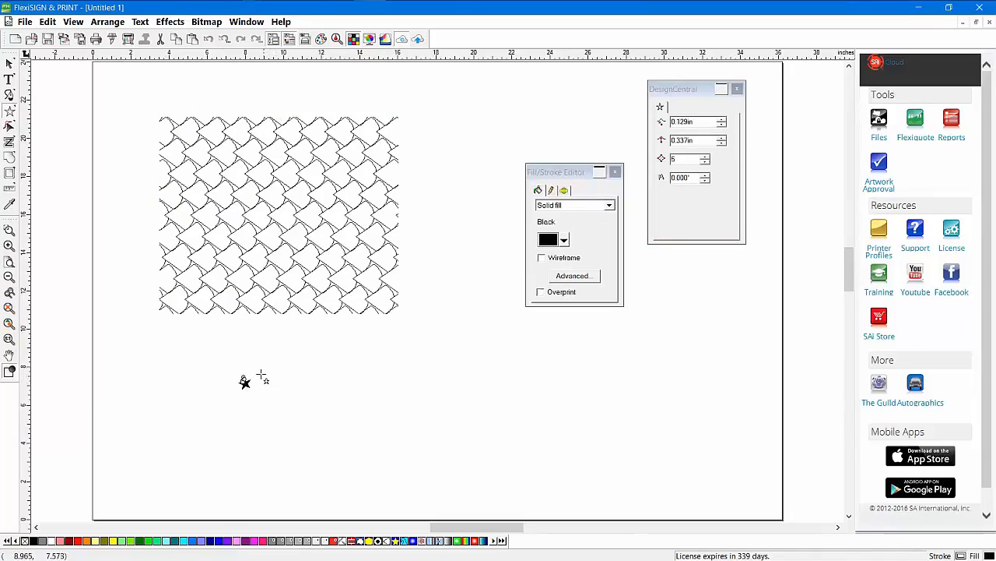
pyautogui.click(254, 375)
pyautogui.click(245, 365)
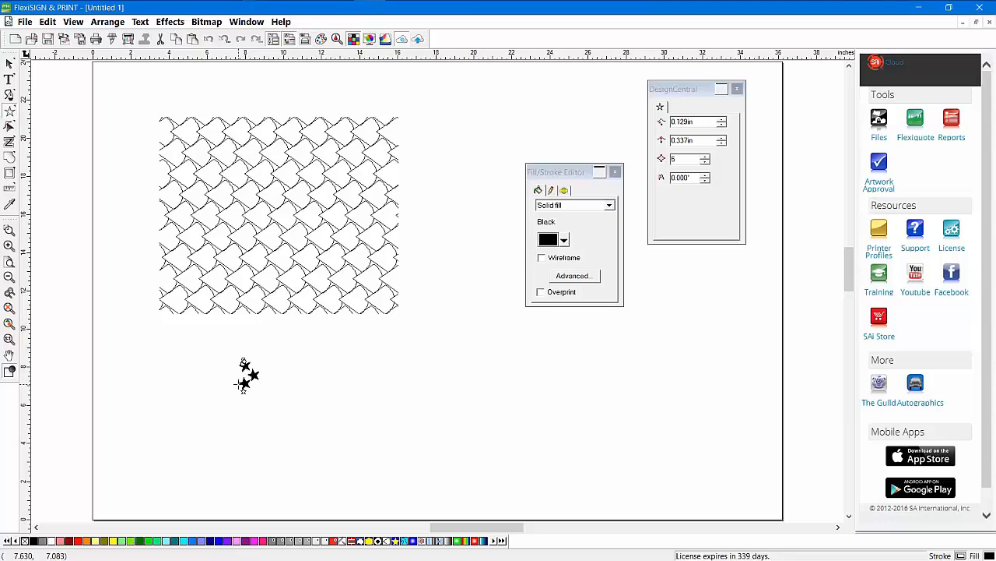
# Fill the cluster's left star with cyan, the lower one with pink, the right one with green and the upper one with pale yellow.
pyautogui.click(10, 64)
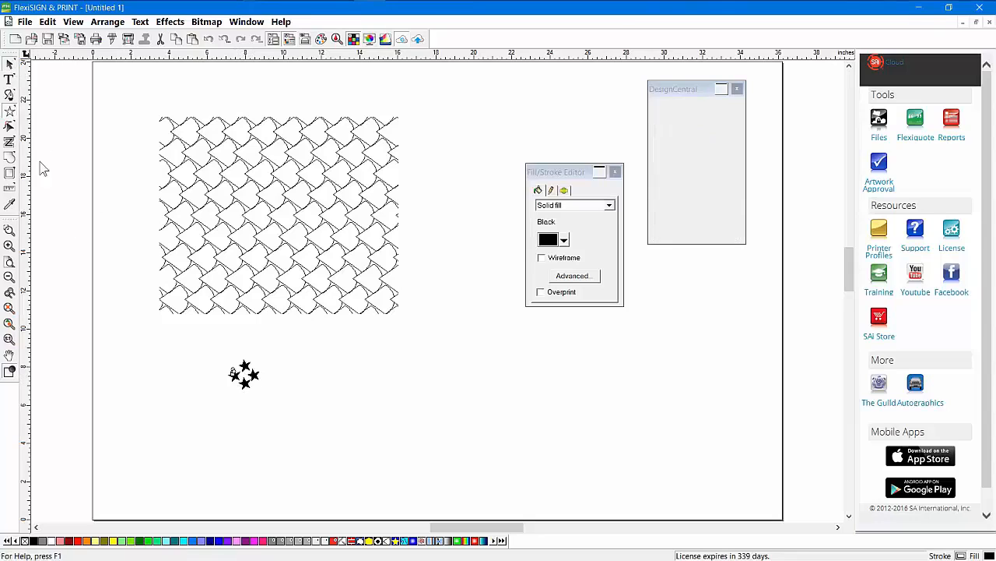
pyautogui.click(184, 541)
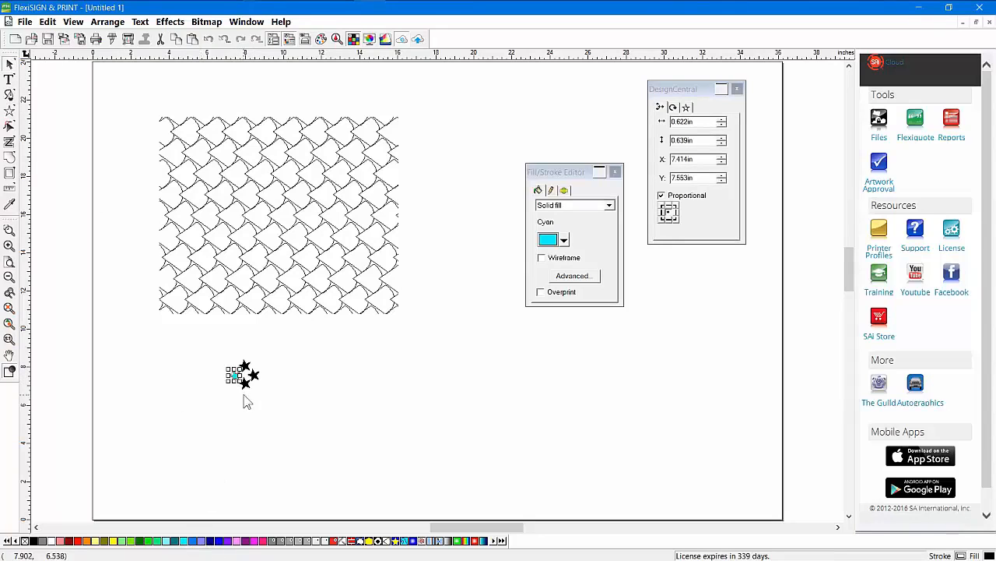
pyautogui.click(245, 382)
pyautogui.click(266, 541)
pyautogui.click(254, 376)
pyautogui.click(155, 540)
pyautogui.click(244, 366)
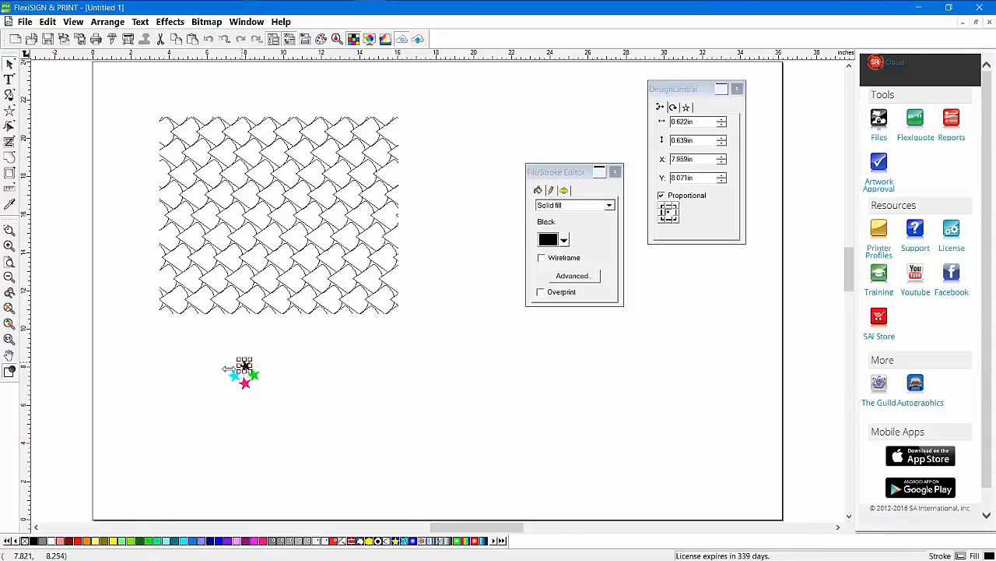
pyautogui.click(78, 541)
pyautogui.click(171, 436)
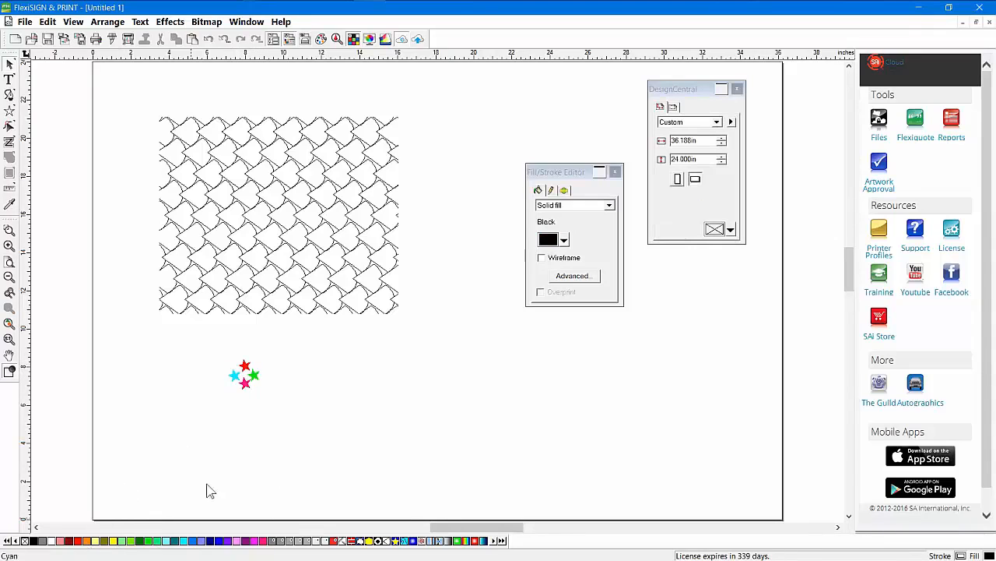
pyautogui.click(245, 370)
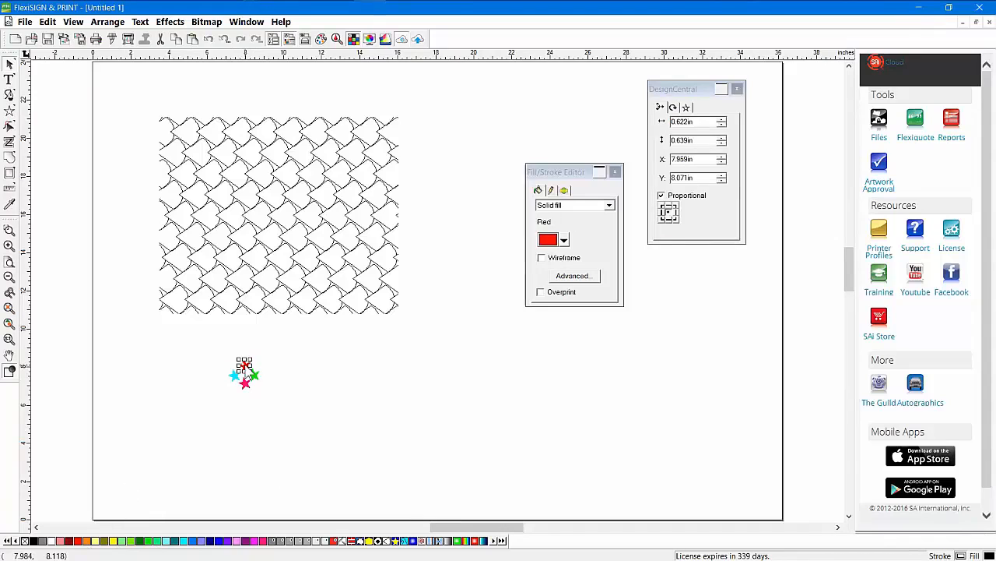
pyautogui.click(95, 540)
# Define a new palette pattern from the four colored stars.
pyautogui.click(213, 358)
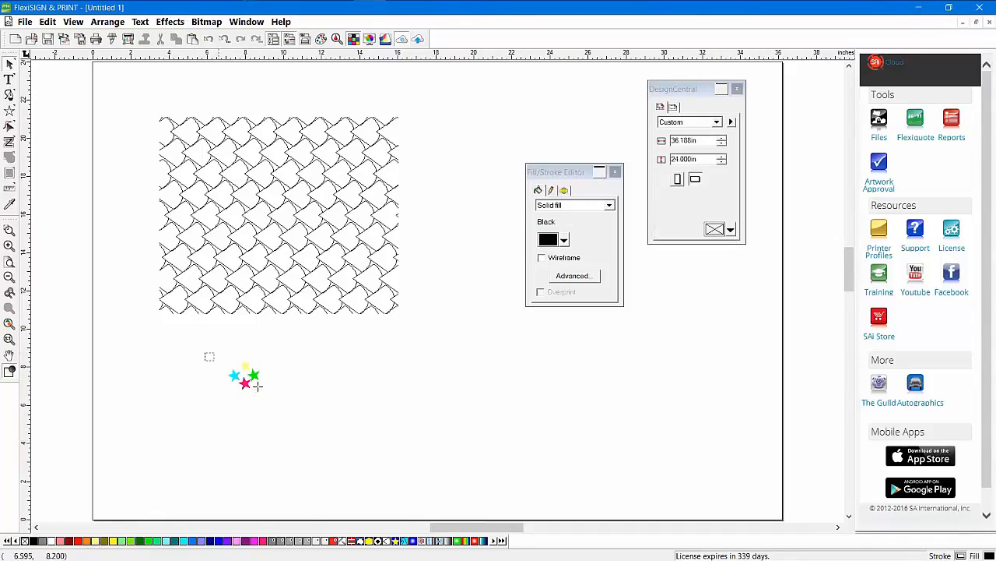
pyautogui.moveTo(316, 422); pyautogui.dragTo(319, 428)
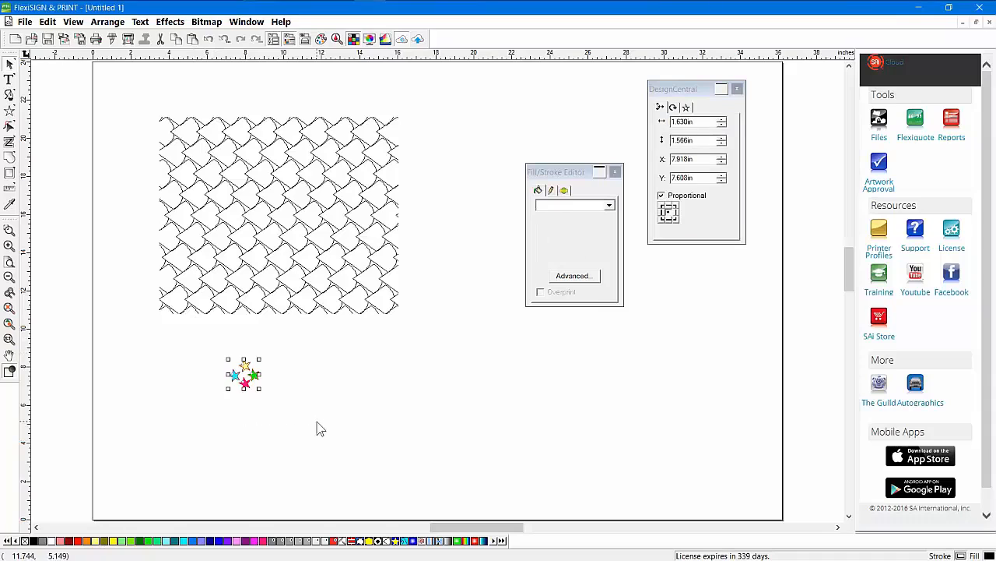
pyautogui.rightClick(361, 543)
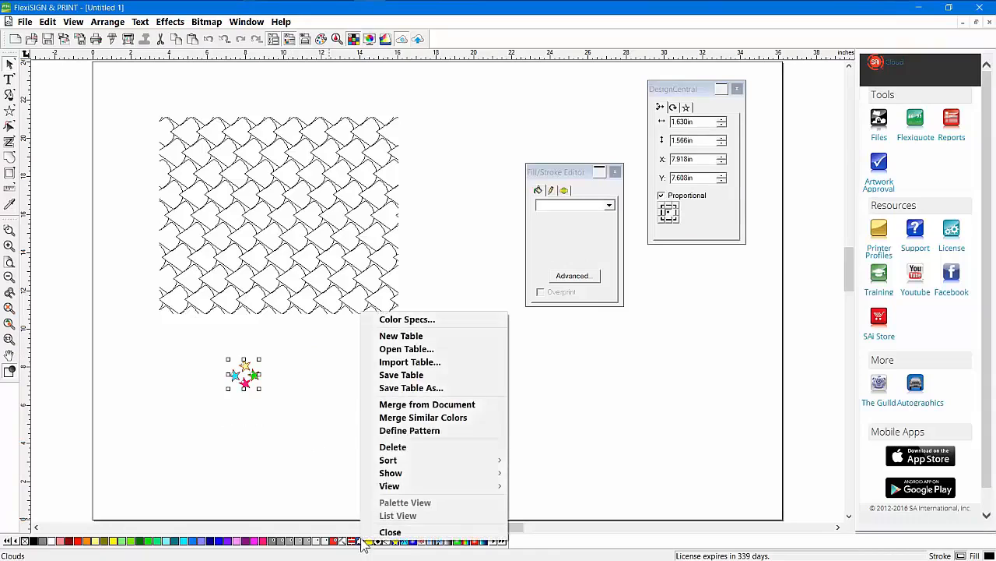
pyautogui.click(399, 433)
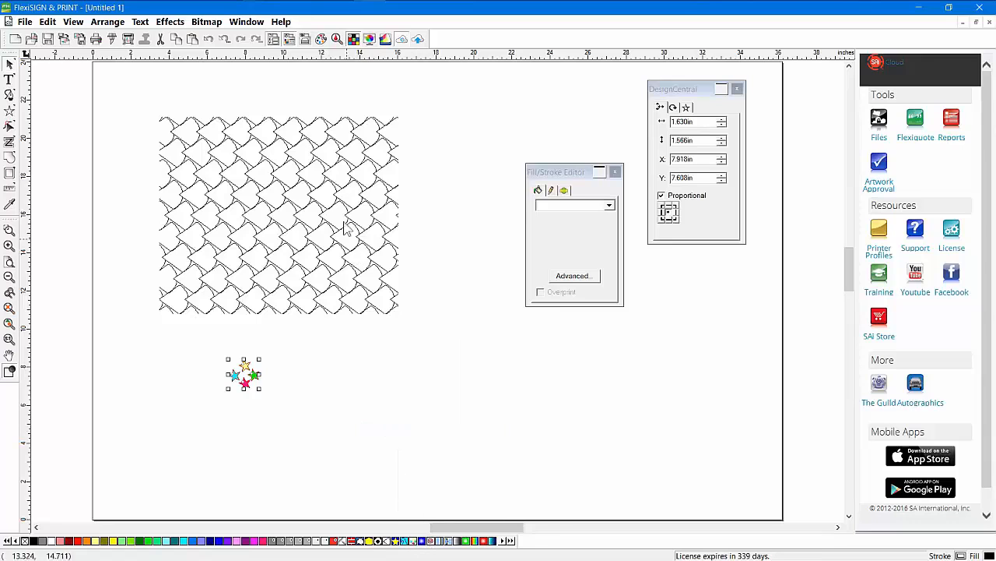
# Fill the rectangle with the new star pattern and set the pattern's background color to black.
pyautogui.click(320, 200)
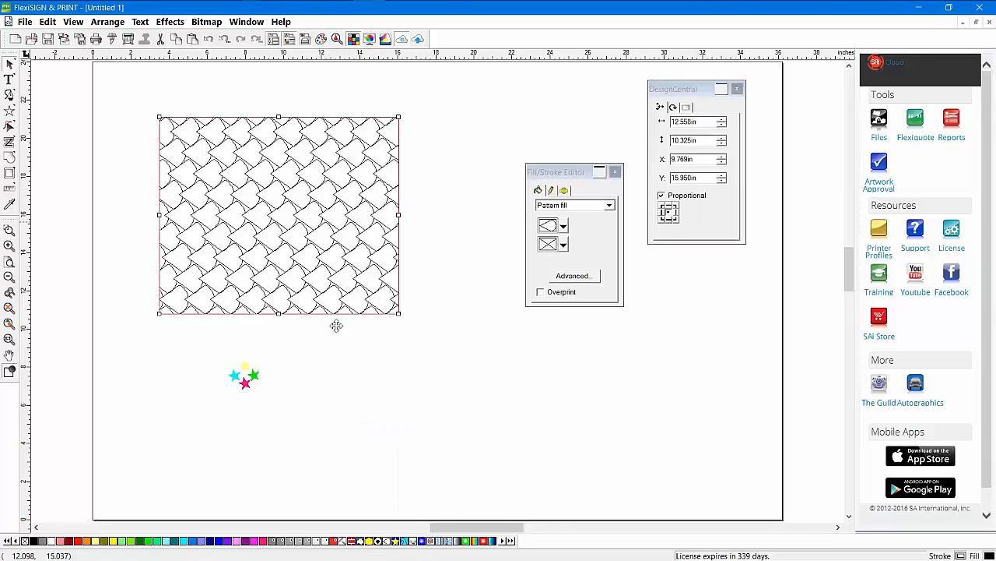
pyautogui.click(413, 541)
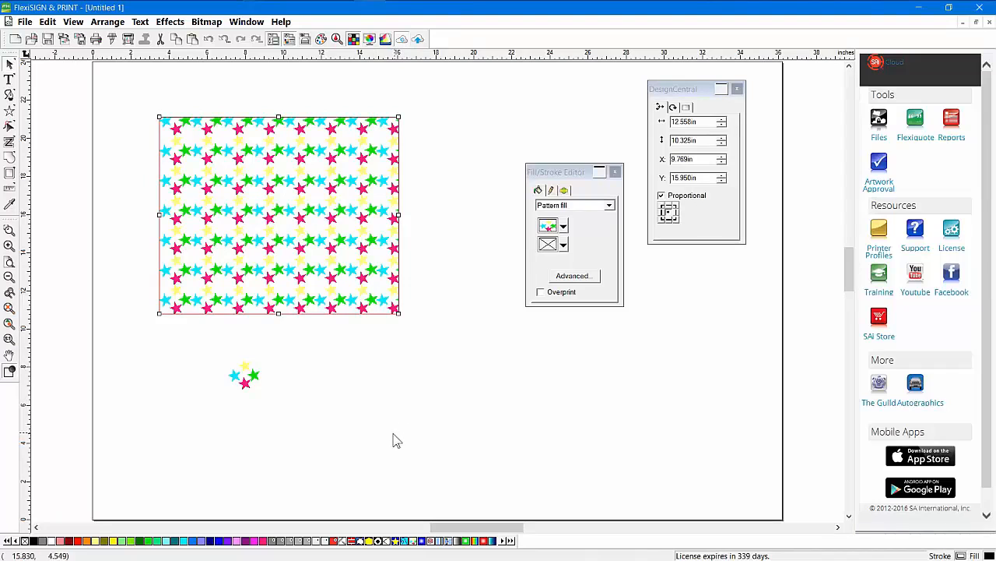
pyautogui.click(563, 245)
pyautogui.click(557, 282)
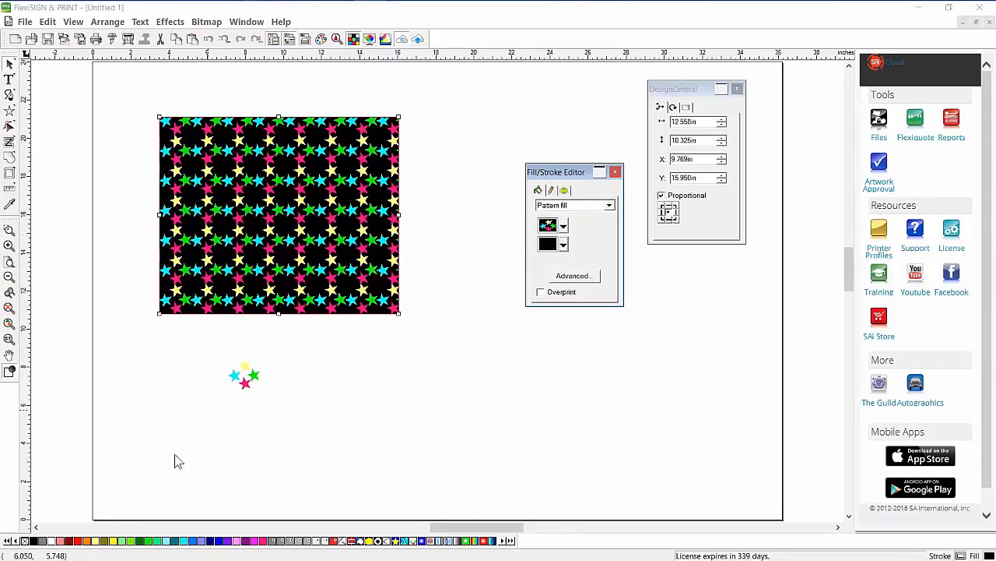
# Fill the rectangle with solid black and delete the four colored stars below it.
pyautogui.click(33, 540)
pyautogui.moveTo(217, 351); pyautogui.dragTo(305, 413)
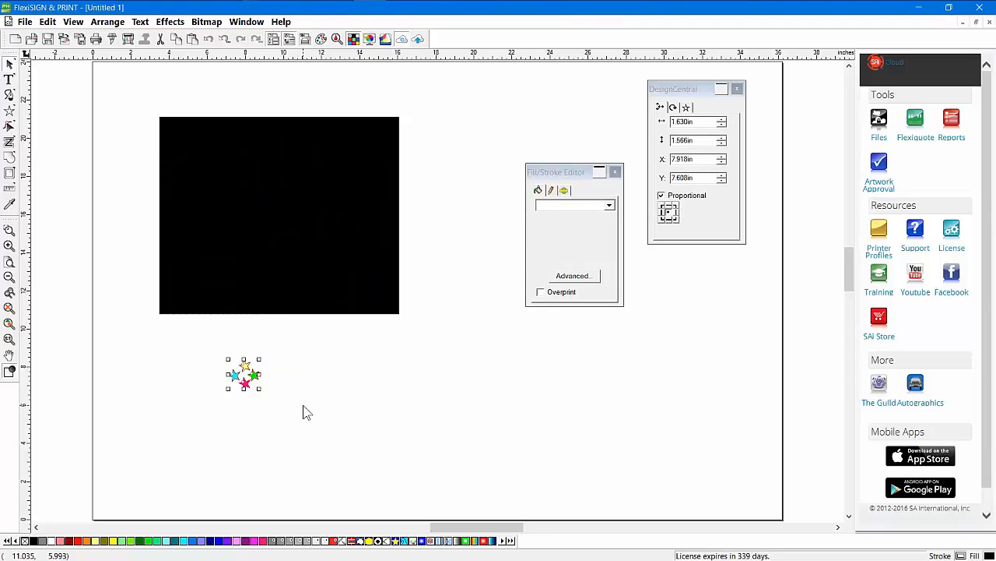
pyautogui.press('Delete')
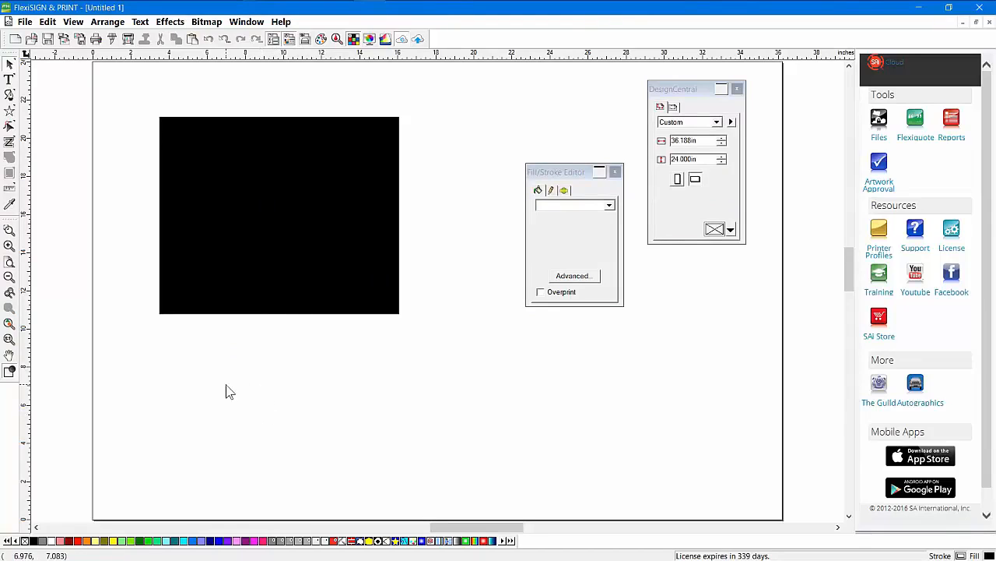
# Move the black rectangle toward the page's upper-left corner and draw a five-pointed star about 8.9 in wide below it.
pyautogui.moveTo(285, 231); pyautogui.dragTo(248, 204)
pyautogui.click(9, 110)
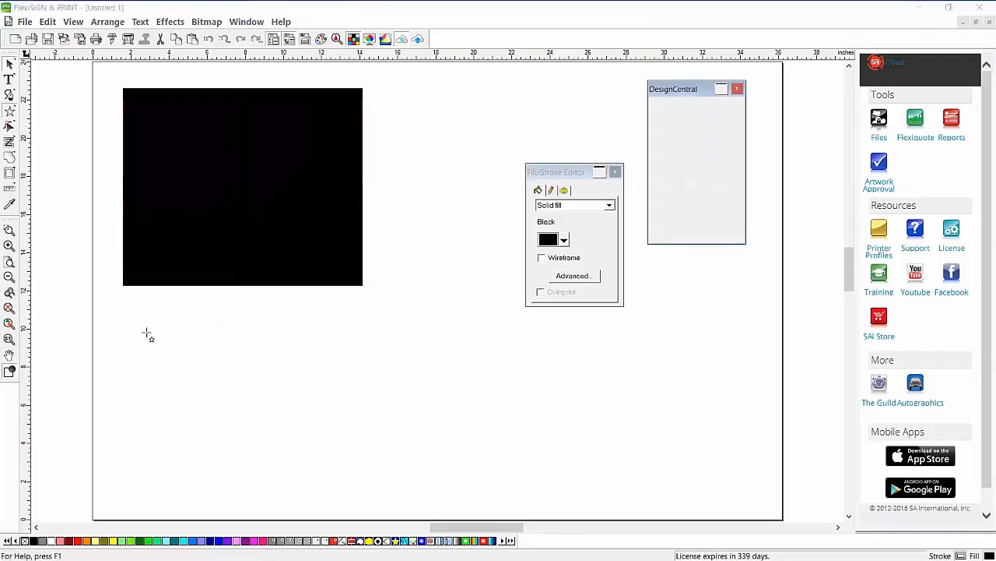
pyautogui.moveTo(253, 417); pyautogui.dragTo(253, 327)
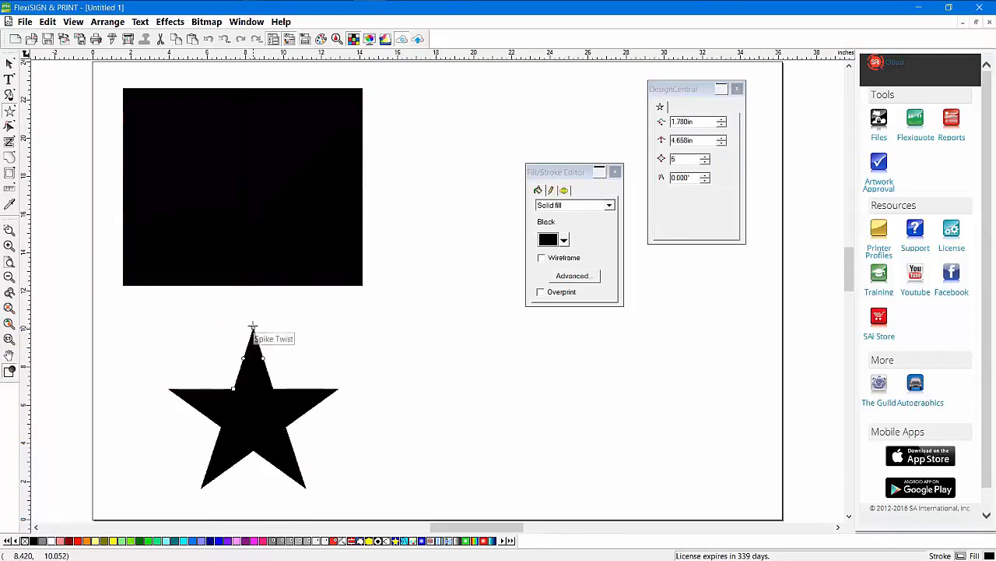
pyautogui.click(9, 63)
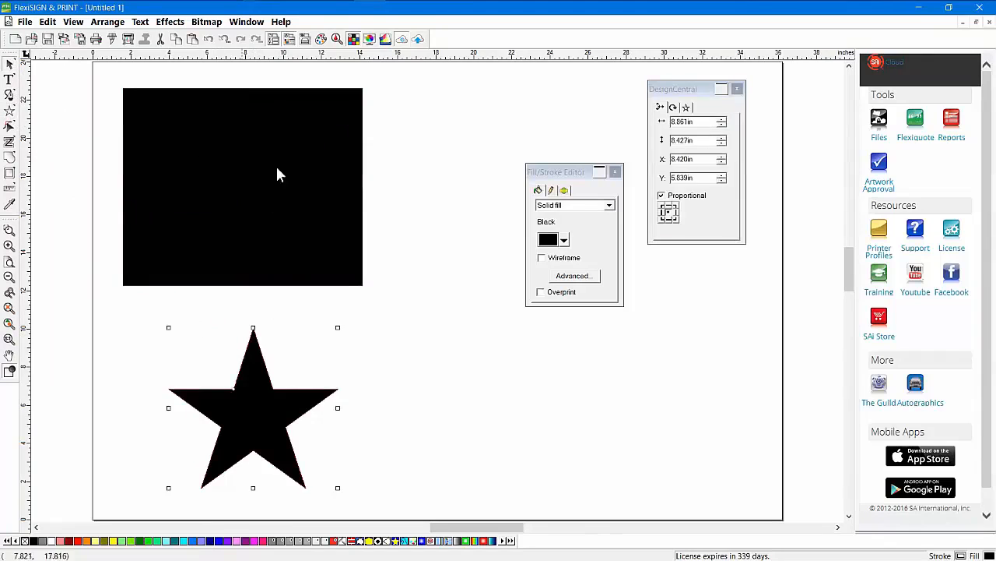
# Delete the black rectangle above the star.
pyautogui.click(224, 139)
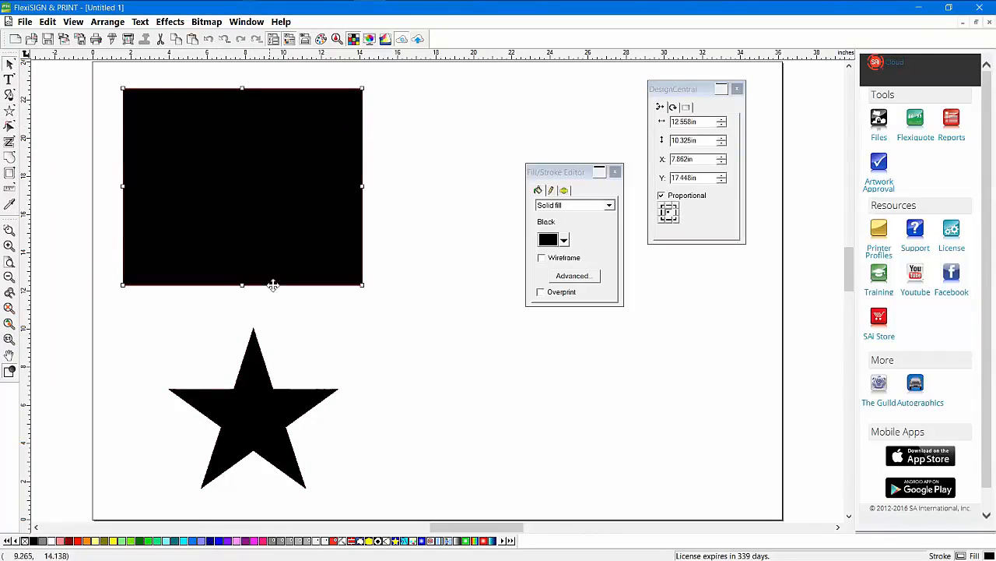
pyautogui.moveTo(238, 404); pyautogui.dragTo(238, 407)
pyautogui.click(308, 210)
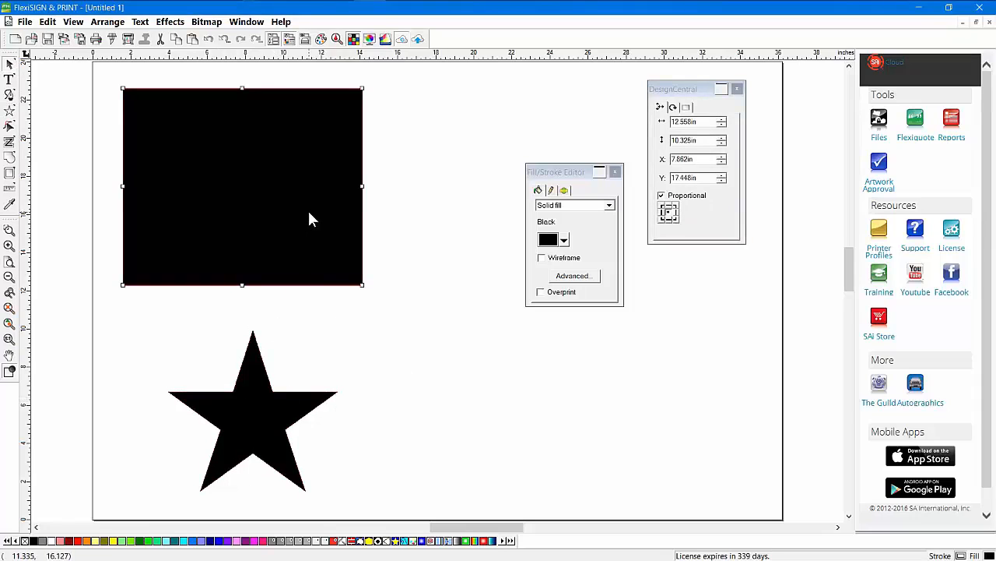
pyautogui.press('Delete')
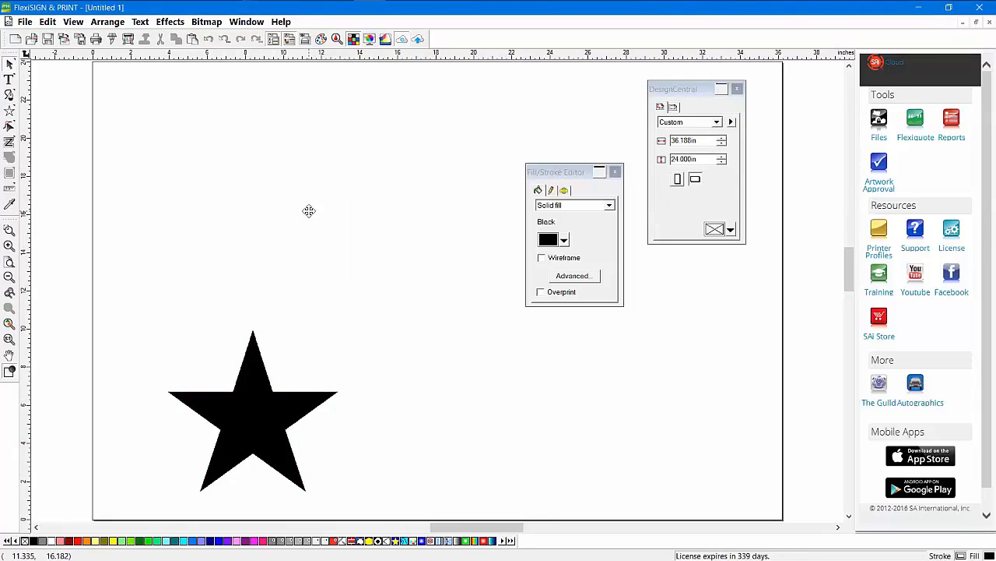
# Move the star up into the page's upper-left area and fill it with red.
pyautogui.moveTo(252, 405); pyautogui.dragTo(246, 206)
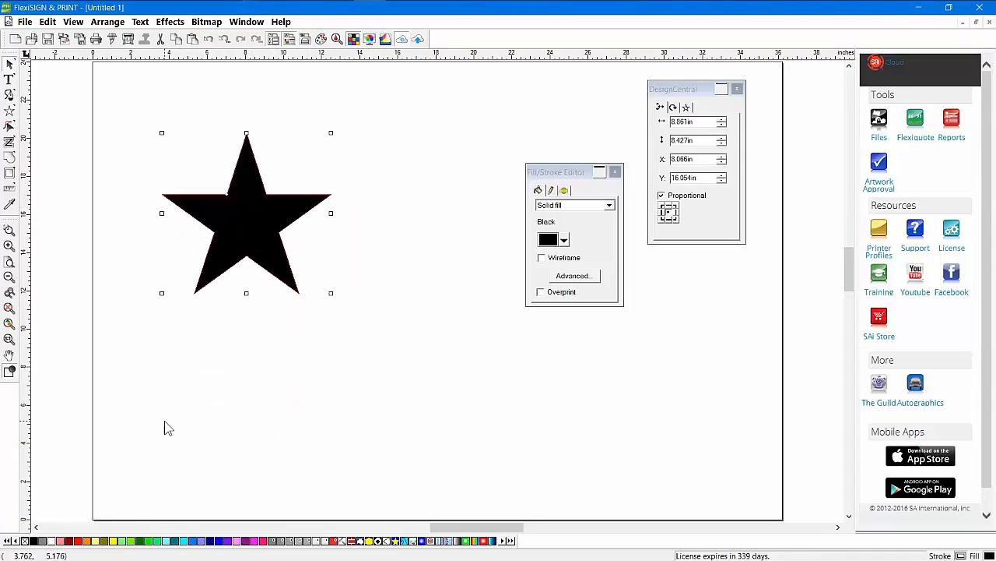
pyautogui.click(77, 540)
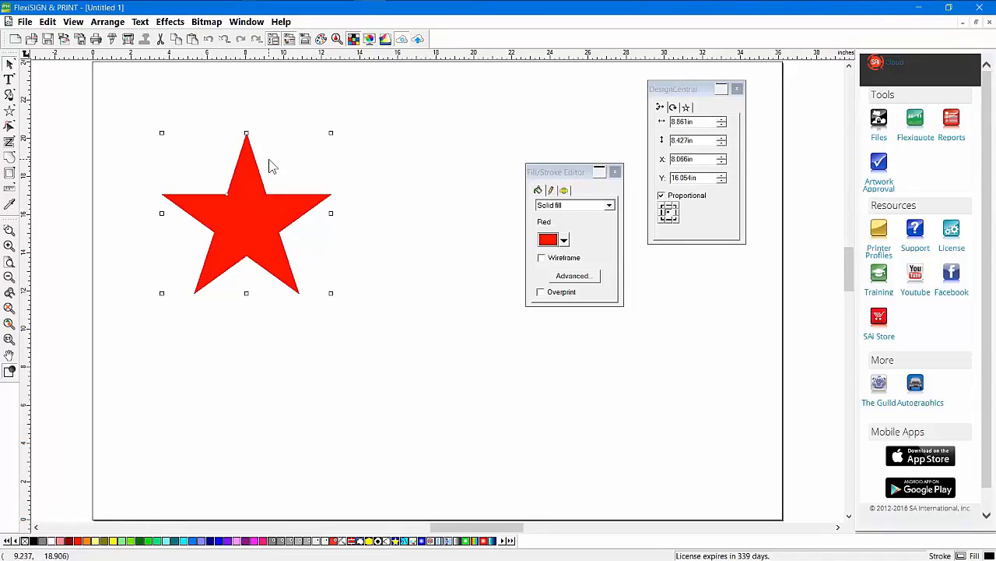
# Add a black Cast shadow to the red star, about 53% in height and slanted about 38 degrees.
pyautogui.click(169, 21)
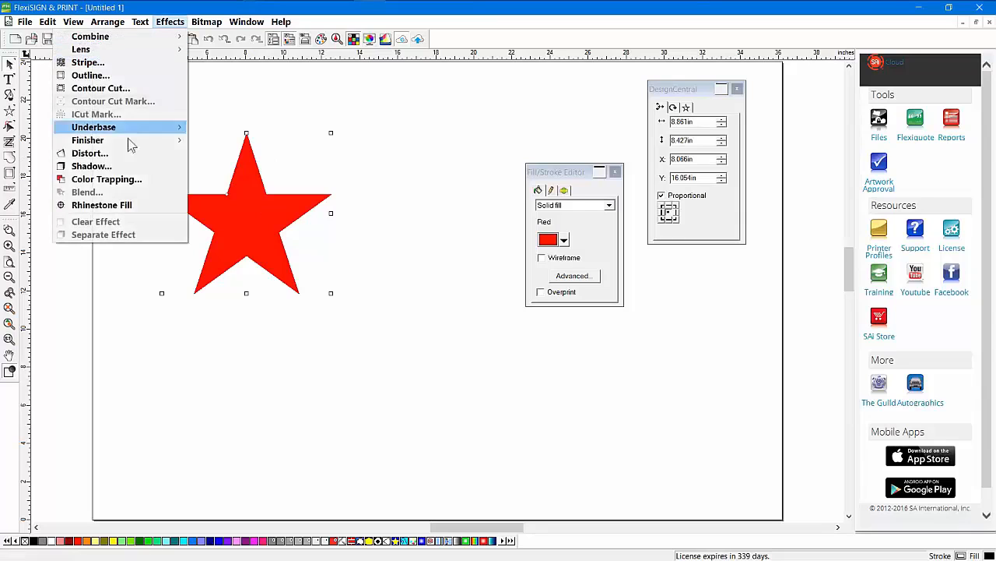
pyautogui.click(123, 167)
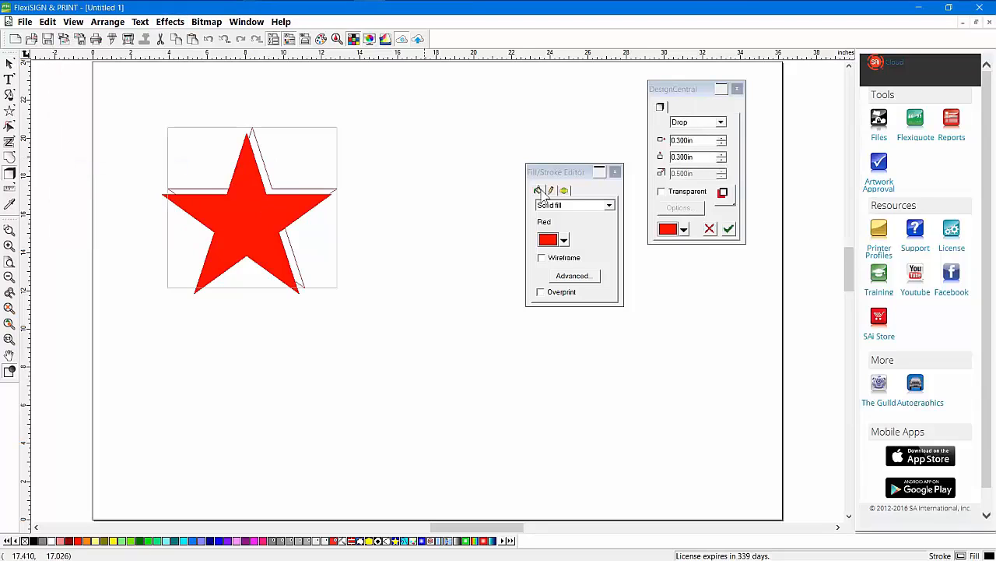
pyautogui.click(684, 125)
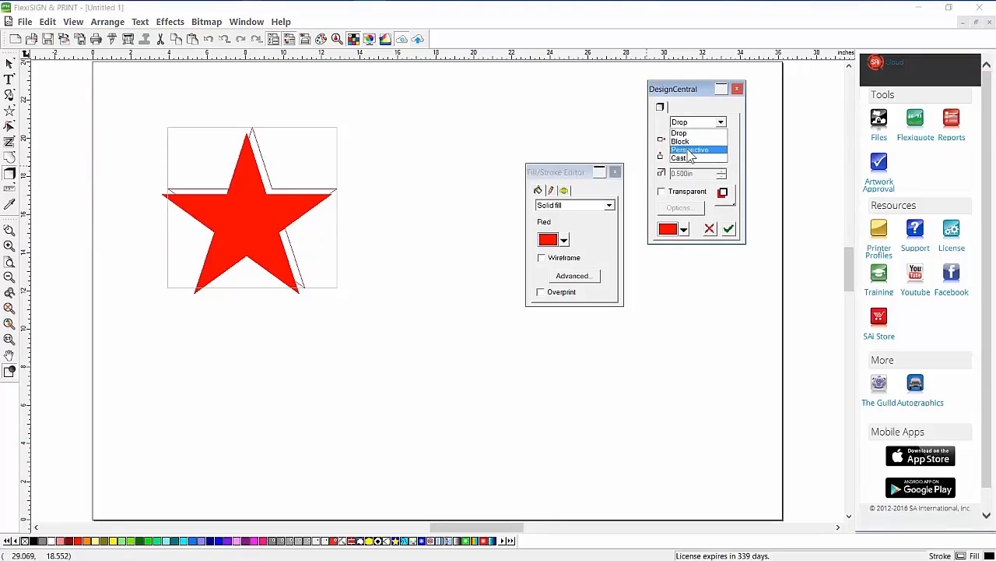
pyautogui.click(698, 158)
pyautogui.click(684, 231)
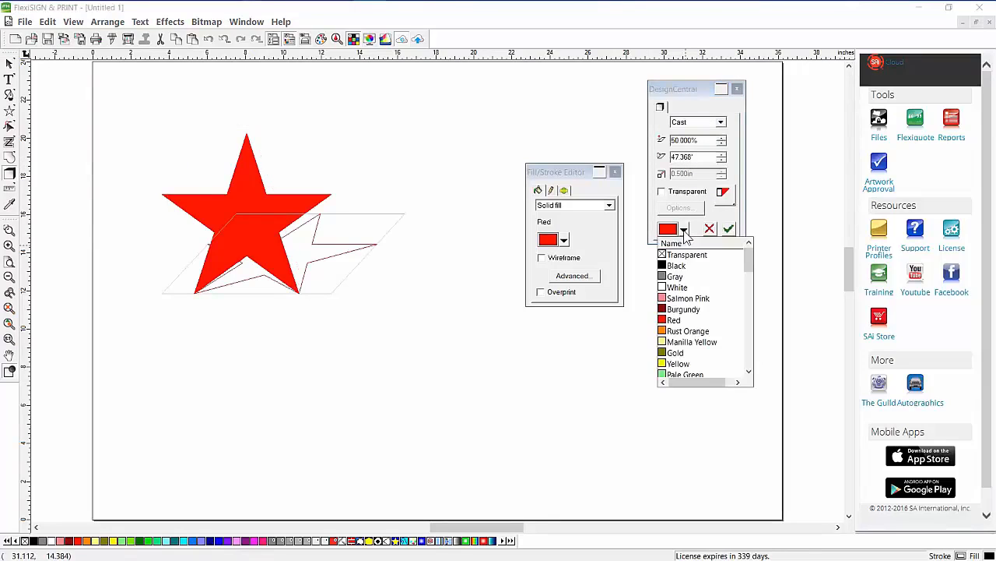
pyautogui.click(688, 266)
pyautogui.moveTo(333, 225); pyautogui.dragTo(362, 225)
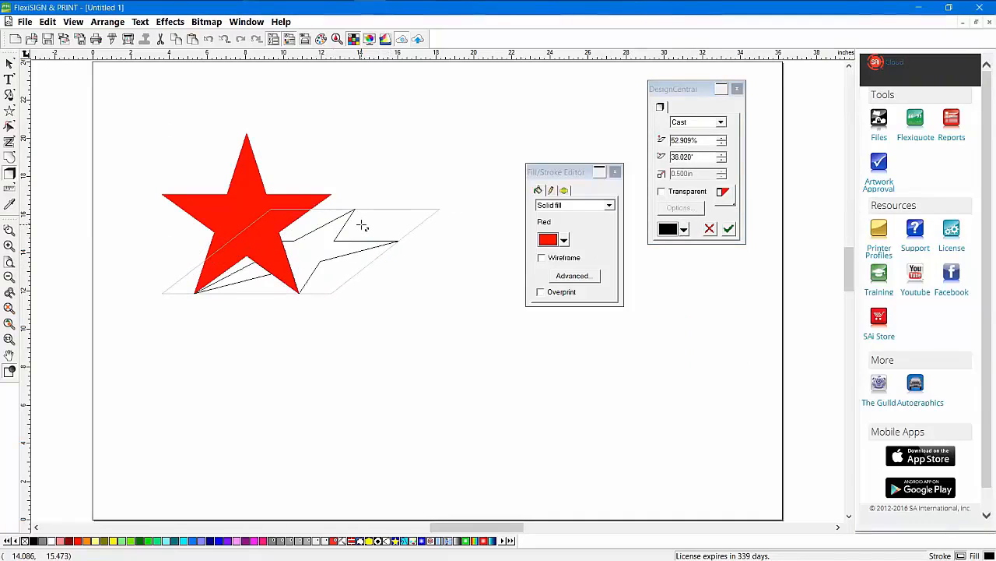
pyautogui.click(729, 229)
# Move the star together with its cast shadow around the page's upper-left area and view the shadow's settings.
pyautogui.moveTo(268, 196); pyautogui.dragTo(348, 340)
pyautogui.moveTo(341, 366); pyautogui.dragTo(216, 211)
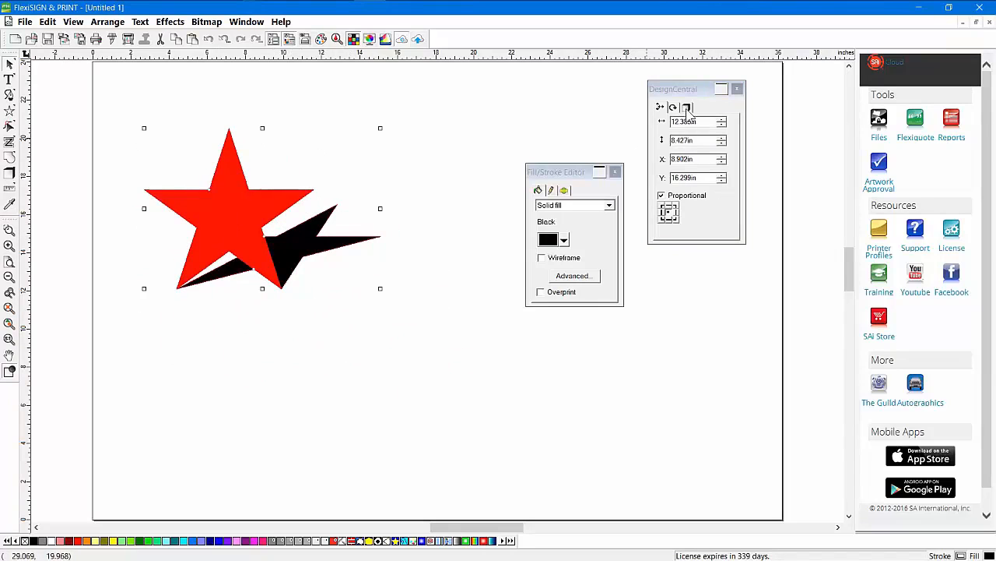
pyautogui.click(687, 109)
pyautogui.click(355, 115)
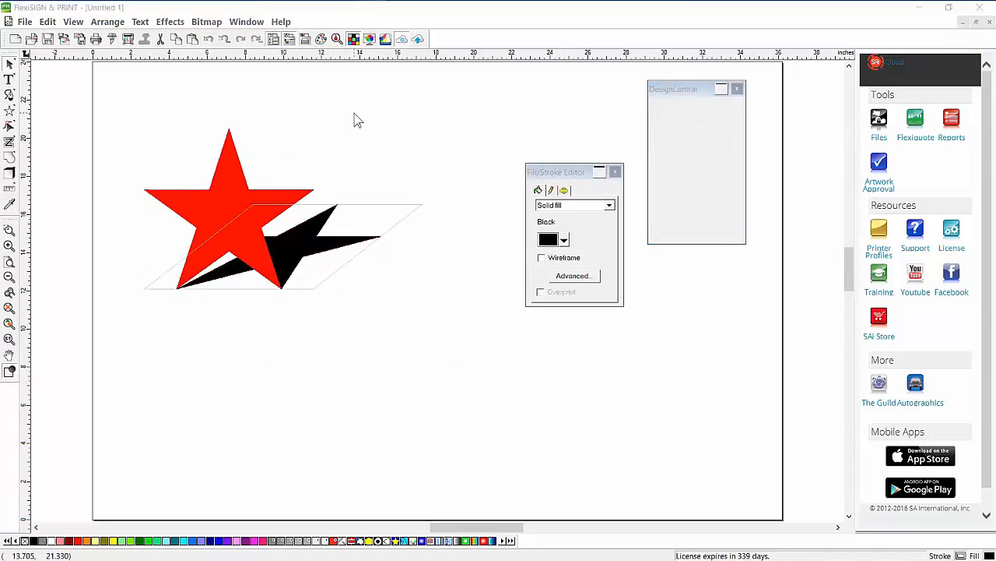
pyautogui.moveTo(251, 195); pyautogui.dragTo(257, 215)
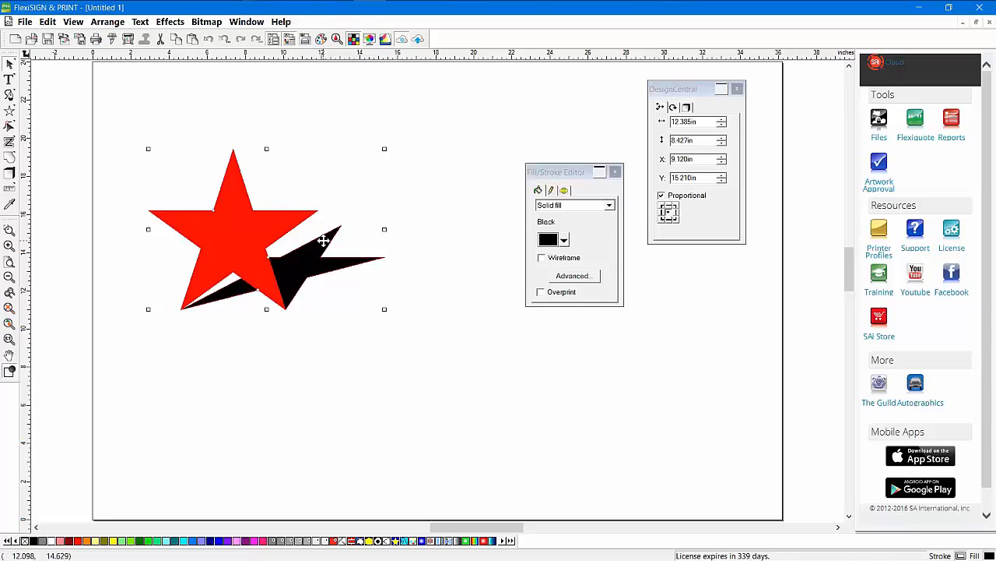
# Select only the red star inside the shadow effect with Select Within.
pyautogui.rightClick(427, 129)
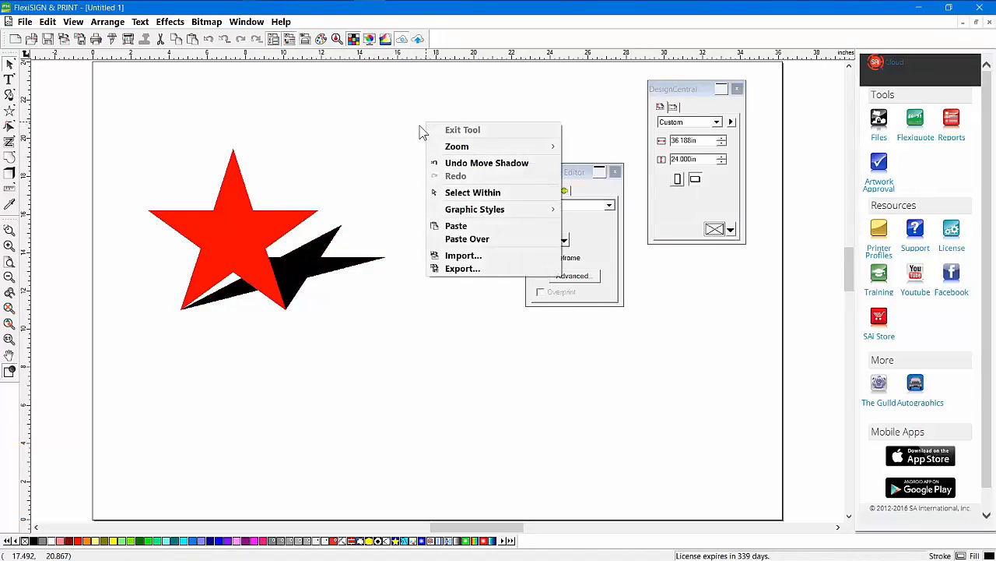
pyautogui.click(464, 194)
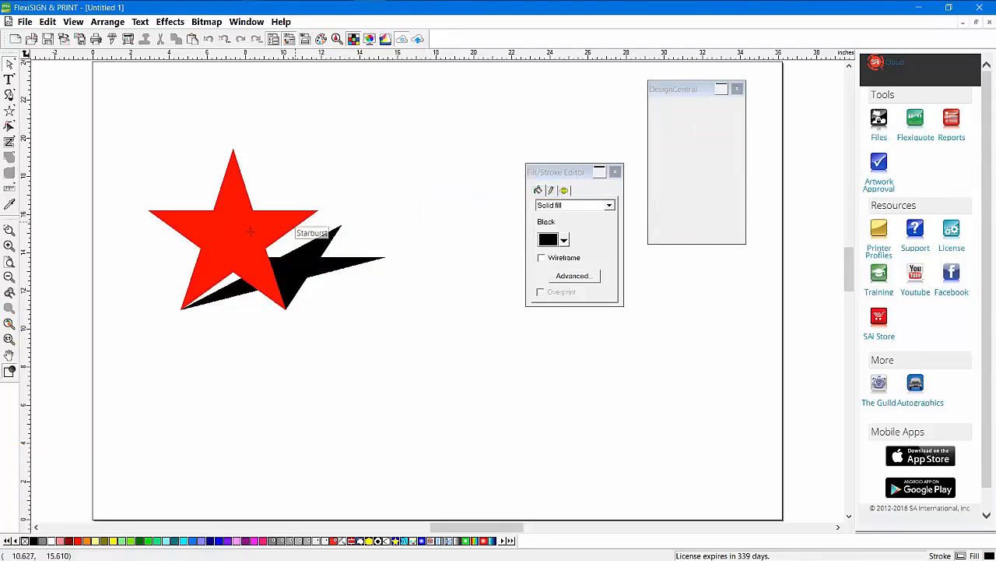
pyautogui.click(230, 220)
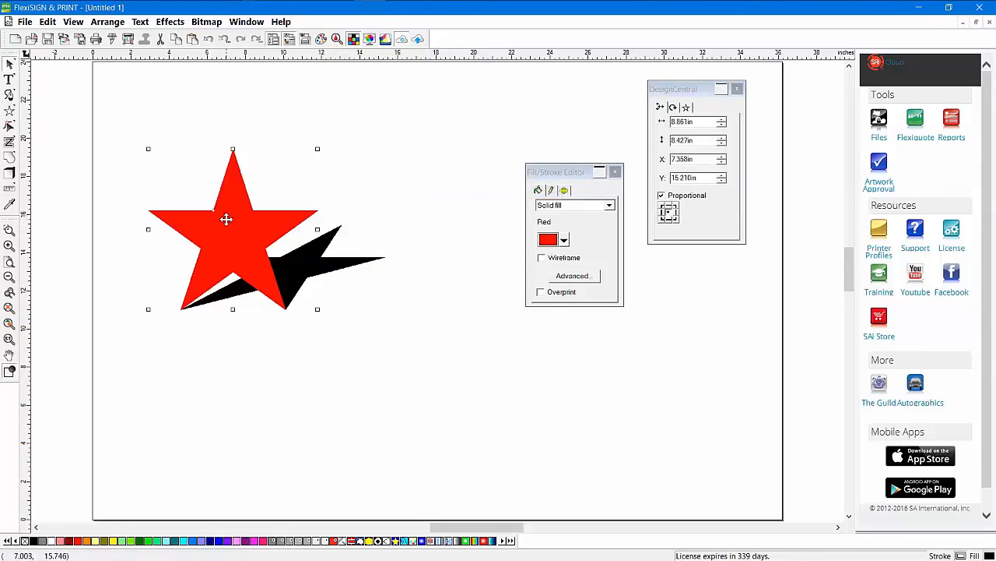
# Place DesignCentral beside the star and set the star's number of points to 12.
pyautogui.moveTo(668, 94); pyautogui.dragTo(420, 115)
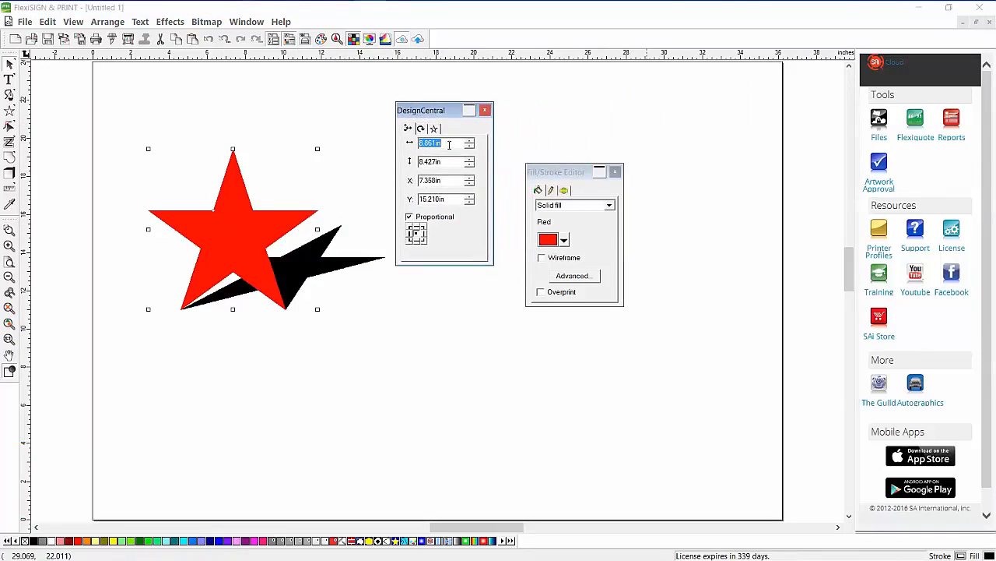
pyautogui.click(434, 128)
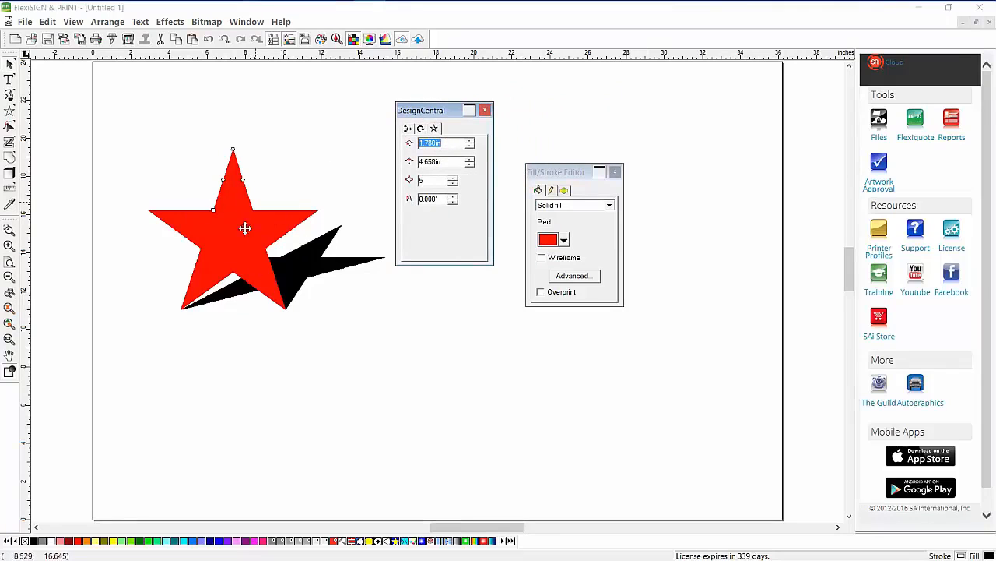
pyautogui.click(454, 178)
pyautogui.click(454, 178)
pyautogui.click(454, 177)
pyautogui.click(454, 177)
pyautogui.click(454, 178)
pyautogui.click(454, 178)
pyautogui.click(454, 178)
# Reshape the star's spikes into curved petals with a spike radius of about 6.76 in and a twist of about 13.8 degrees.
pyautogui.click(249, 173)
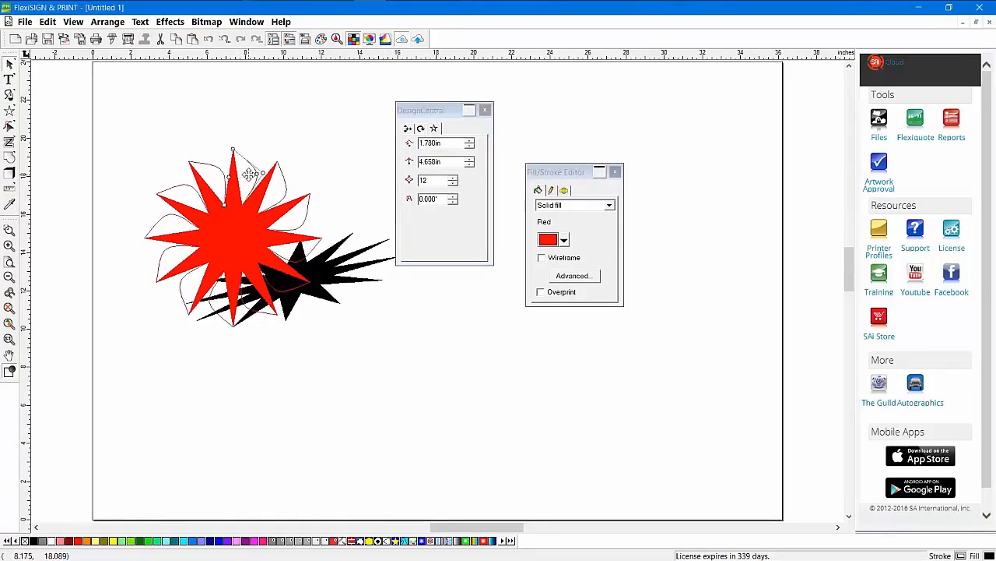
pyautogui.moveTo(229, 177); pyautogui.dragTo(203, 114)
pyautogui.moveTo(418, 108); pyautogui.dragTo(588, 110)
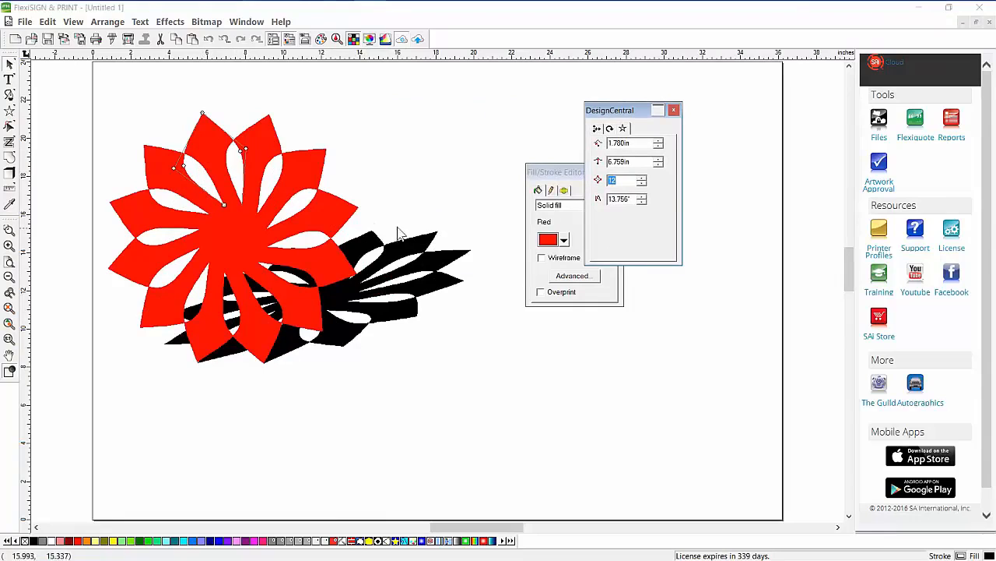
# Move the petal-shaped star with its shadow slightly up and to the right, and delete both.
pyautogui.click(412, 146)
pyautogui.click(246, 221)
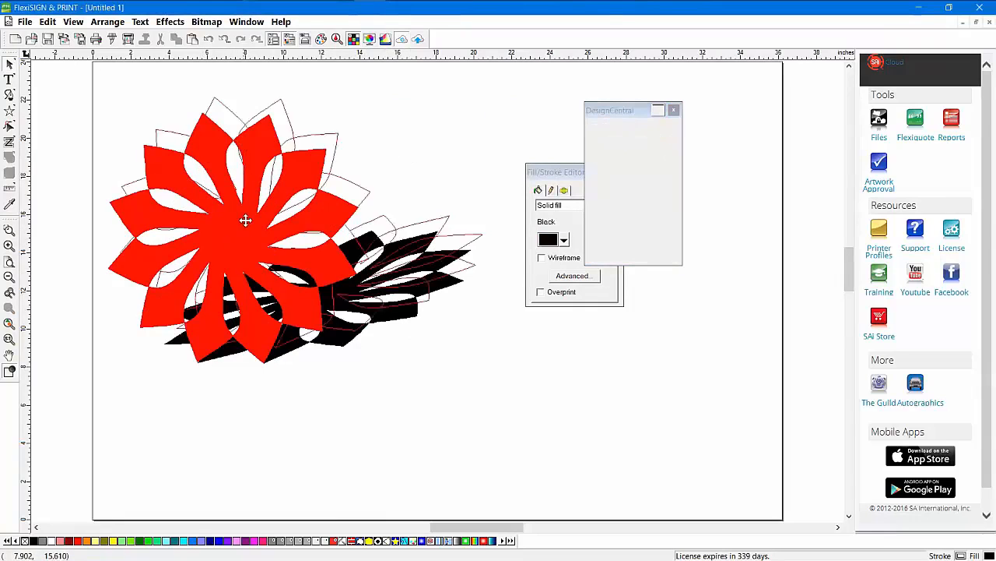
pyautogui.moveTo(230, 239); pyautogui.dragTo(245, 219)
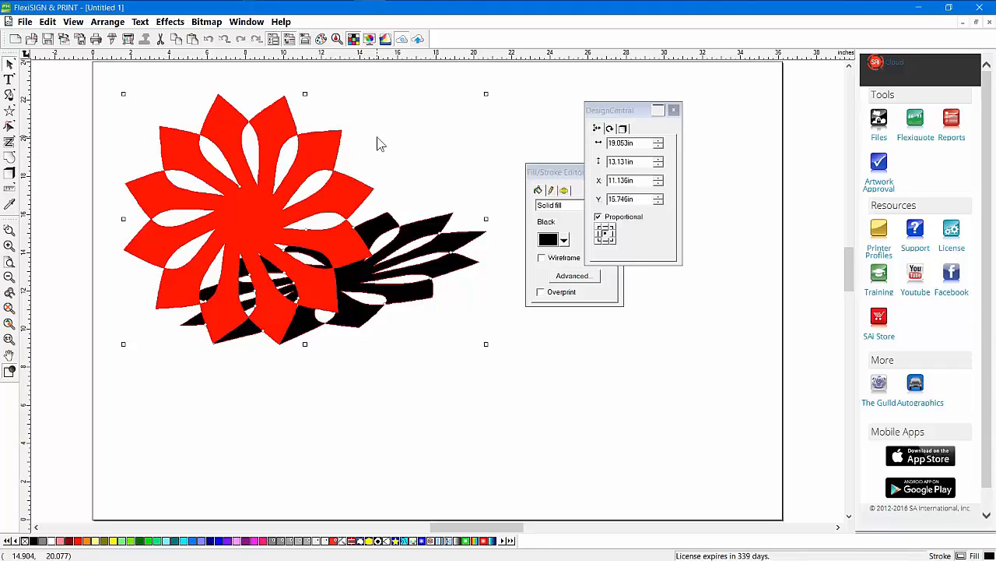
pyautogui.press('Delete')
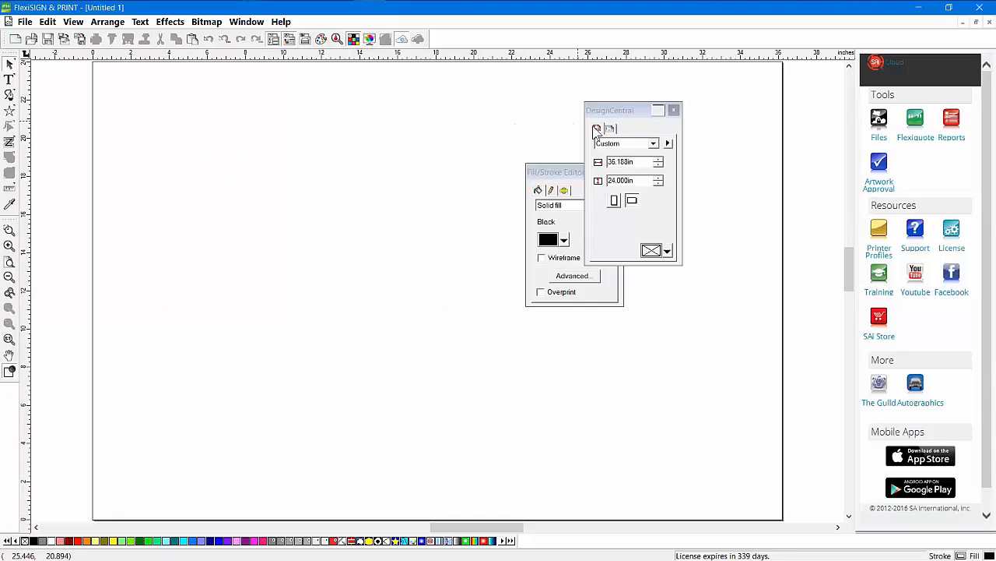
# Add the text "APARTMENTS" in the upper-left area of the empty page.
pyautogui.moveTo(615, 117); pyautogui.dragTo(698, 198)
pyautogui.click(9, 80)
pyautogui.click(207, 165)
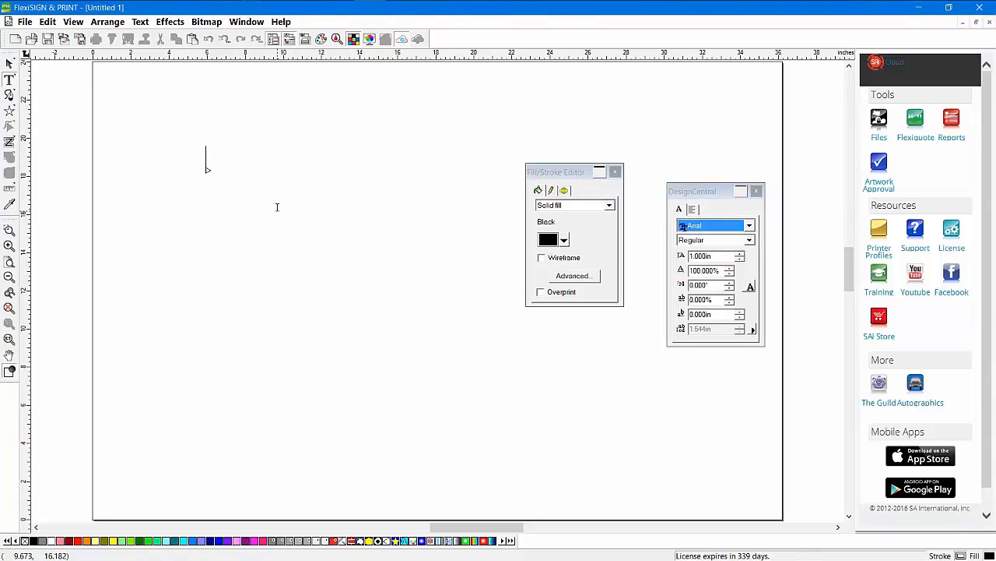
pyautogui.write('APA')
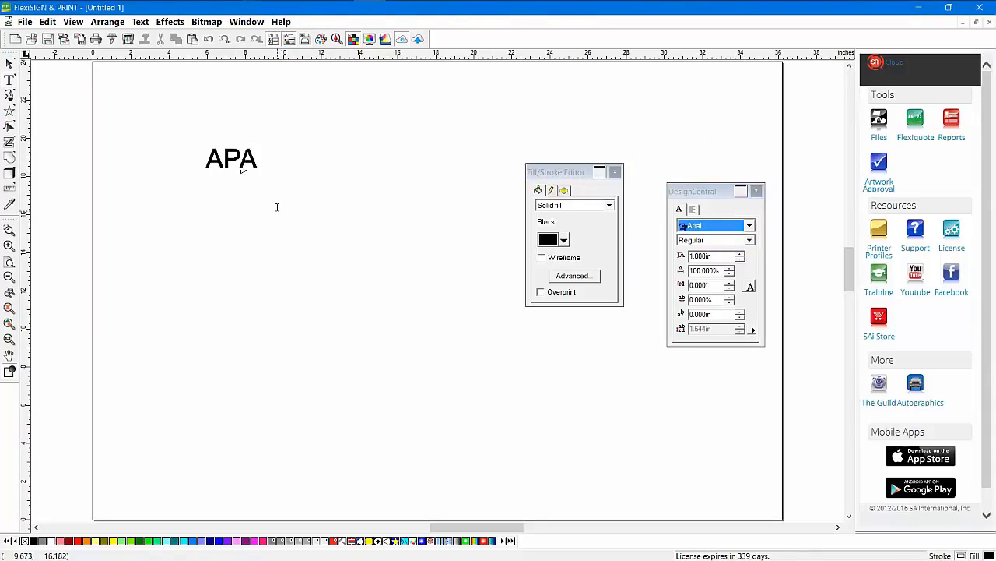
pyautogui.write('RTMENTS')
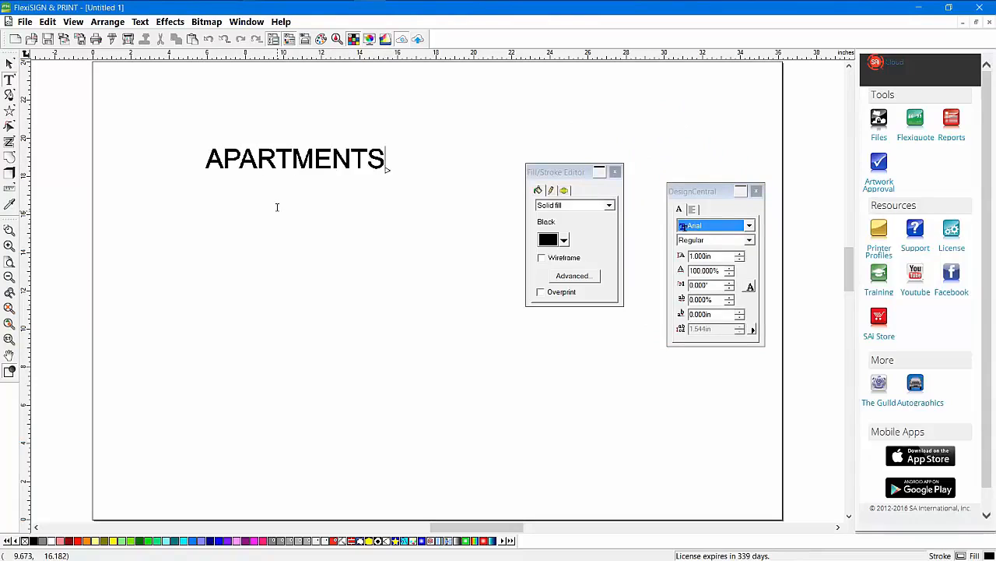
# Change the font of the APARTMENTS text to Articulate Extrabold.
pyautogui.click(9, 63)
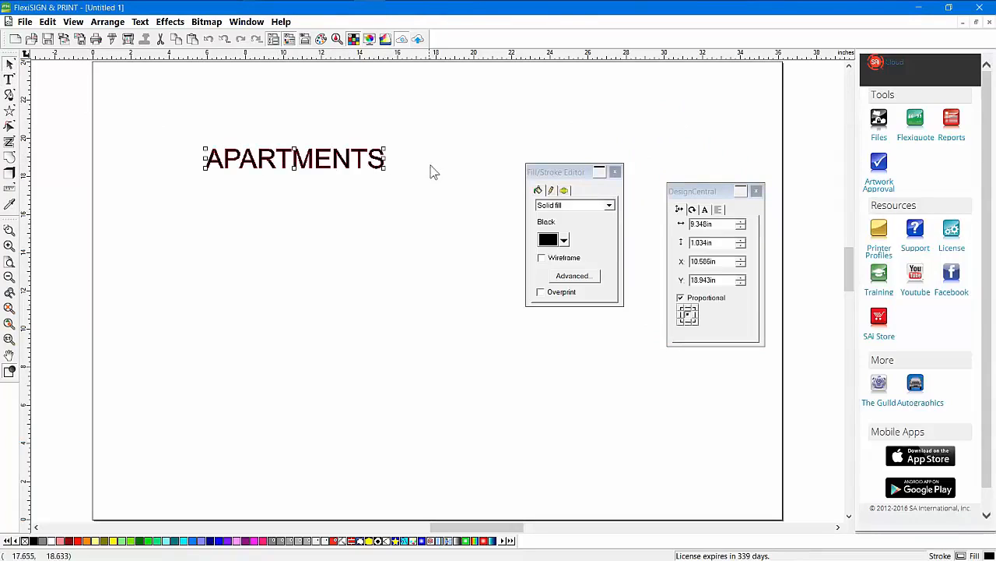
pyautogui.click(704, 209)
pyautogui.click(712, 225)
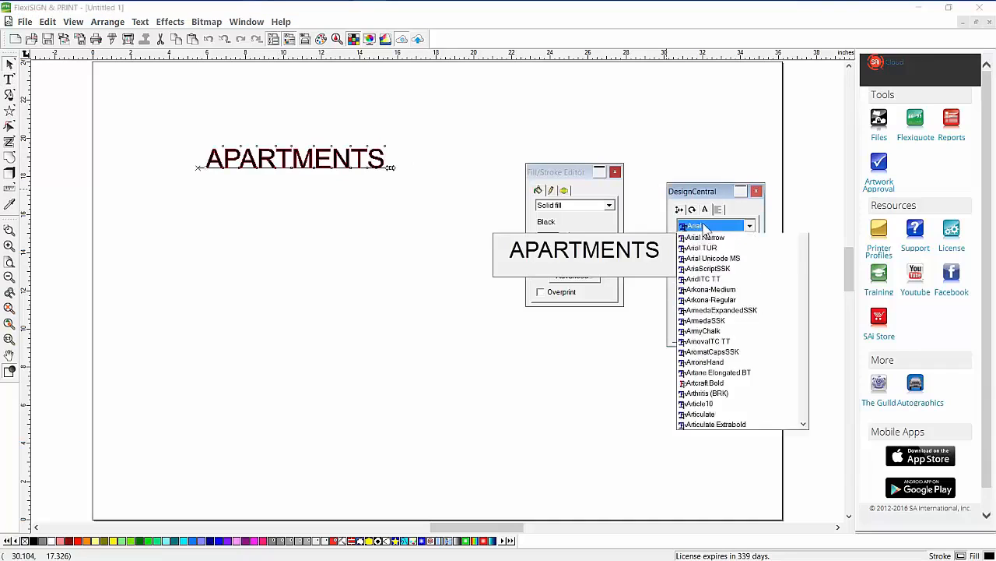
pyautogui.scroll(-1, 713, 347)
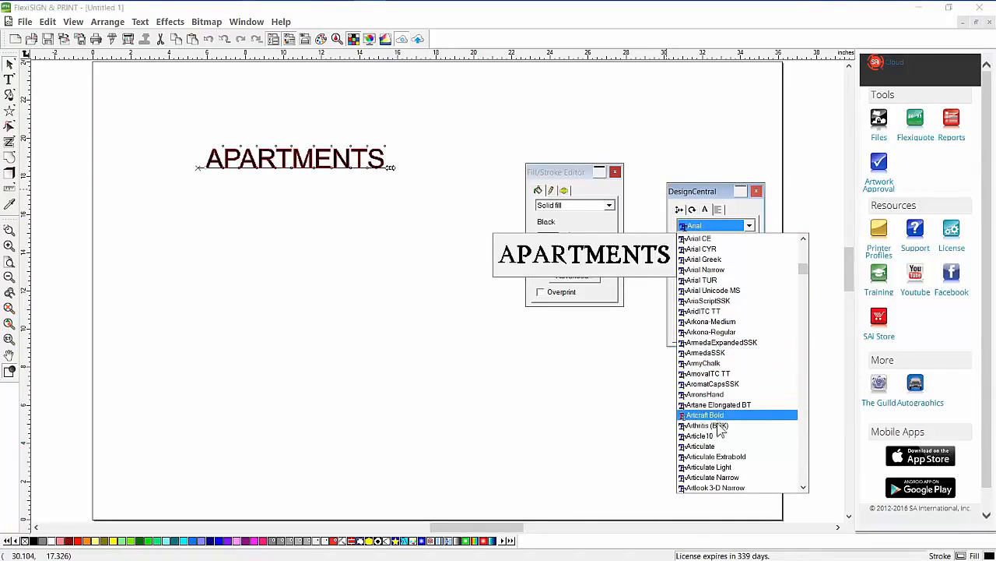
pyautogui.click(720, 456)
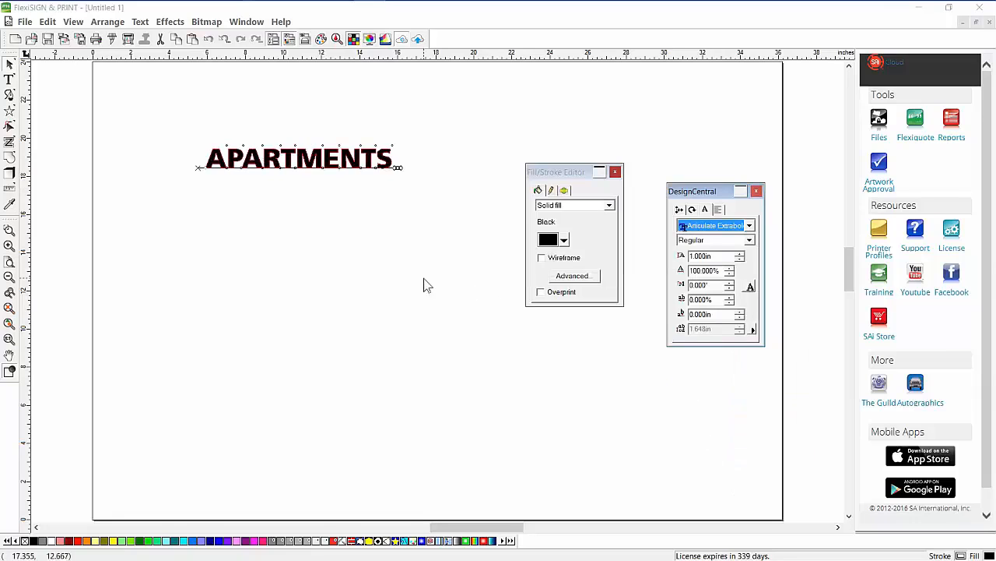
# Widen the letter spacing of the APARTMENTS text to about 59% and slant its characters to the right.
pyautogui.moveTo(399, 167); pyautogui.dragTo(375, 136)
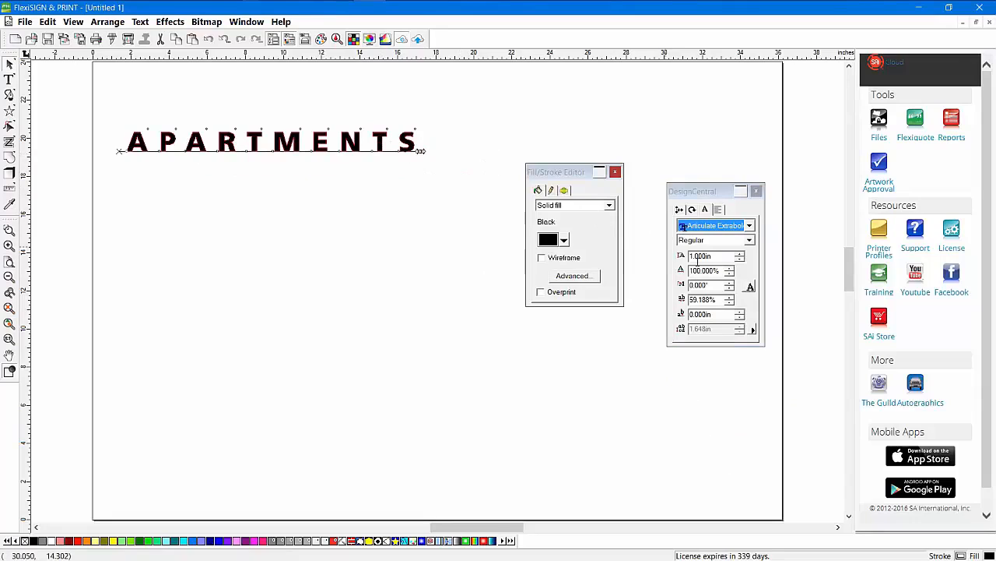
pyautogui.click(730, 282)
pyautogui.click(731, 282)
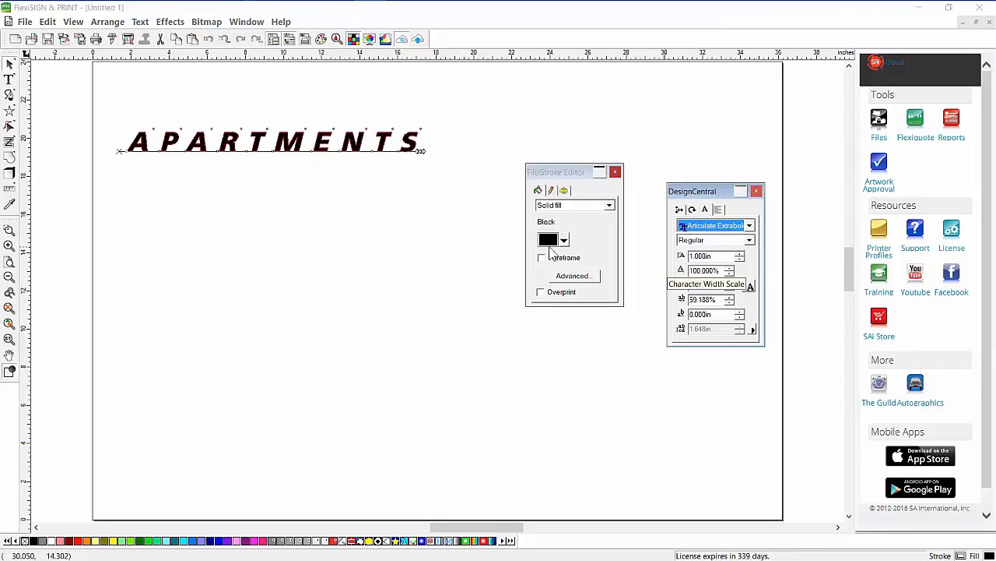
# Shift the APARTMENTS text slightly right and down, and add the text "KIDS ONLY" directly beneath it.
pyautogui.moveTo(293, 137); pyautogui.dragTo(303, 139)
pyautogui.click(299, 242)
pyautogui.click(9, 81)
pyautogui.write('KIDS ONLY')
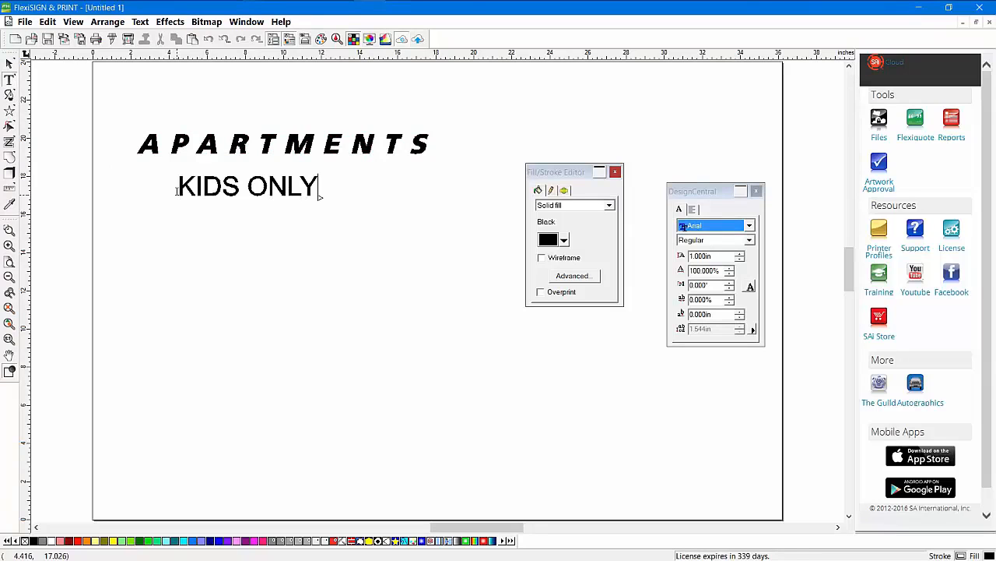
pyautogui.press('Escape')
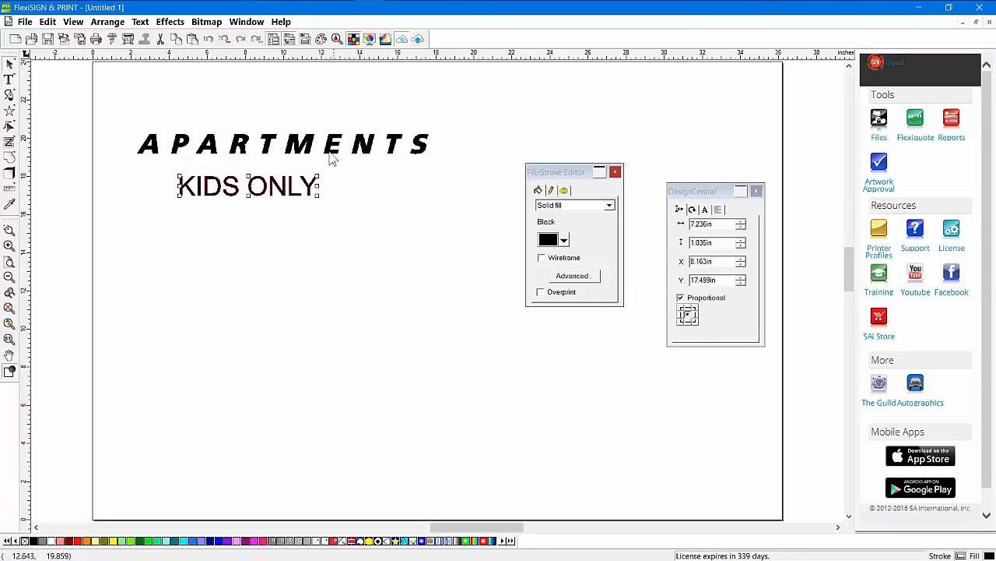
# Copy the text style of APARTMENTS onto the KIDS ONLY text and shift KIDS ONLY slightly to the left.
pyautogui.click(271, 146)
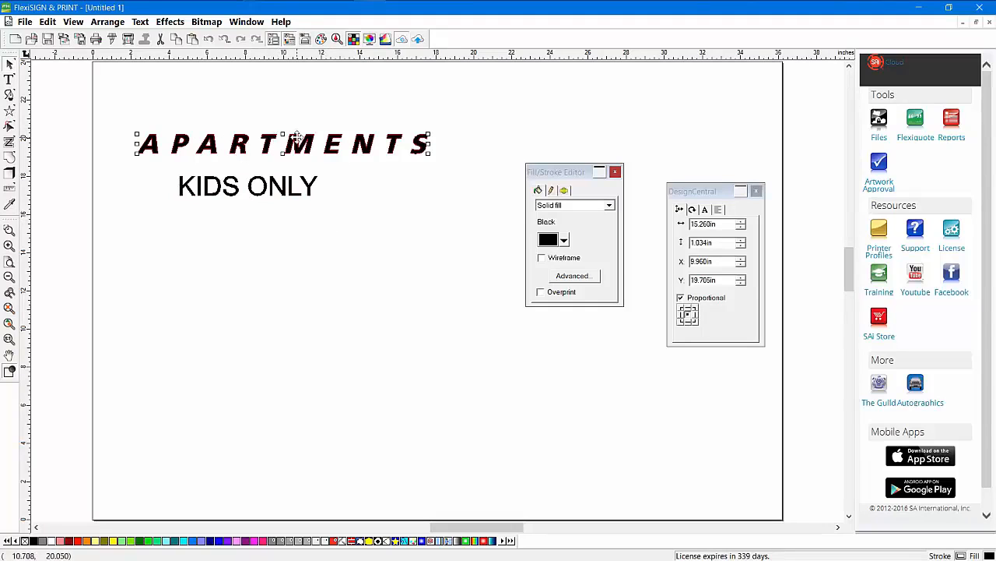
pyautogui.rightClick(396, 142)
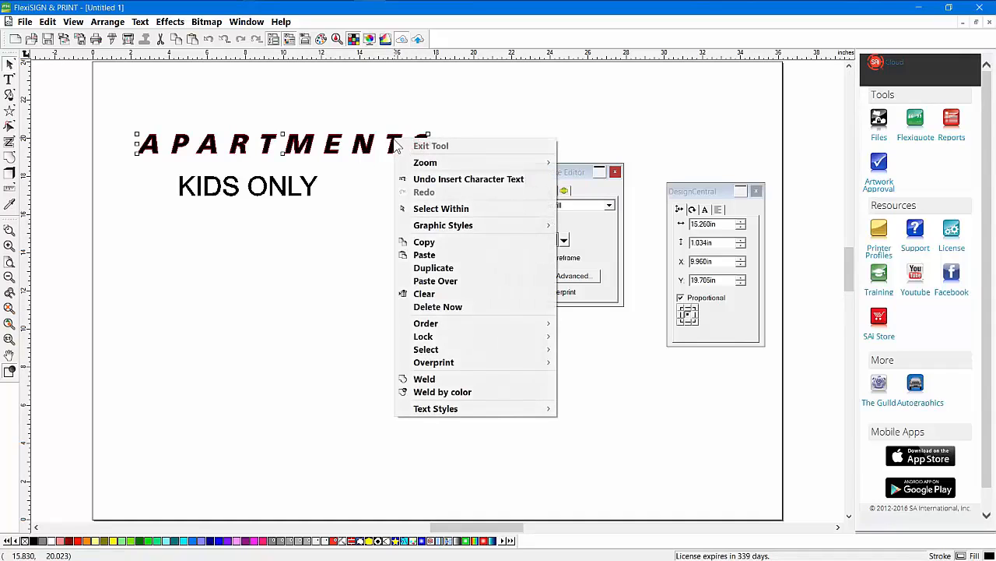
pyautogui.moveTo(444, 410)
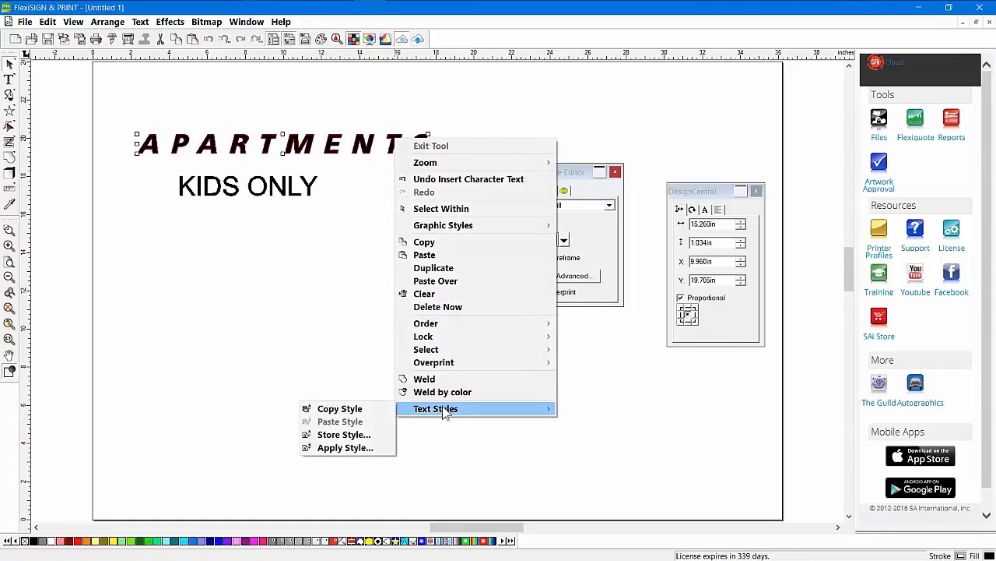
pyautogui.click(341, 409)
pyautogui.click(283, 199)
pyautogui.rightClick(283, 199)
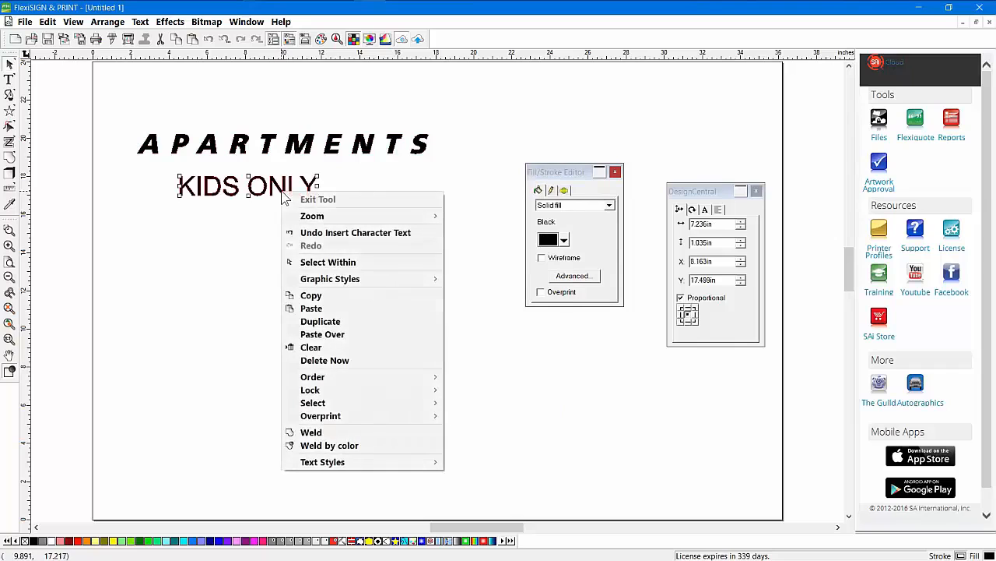
pyautogui.moveTo(330, 463)
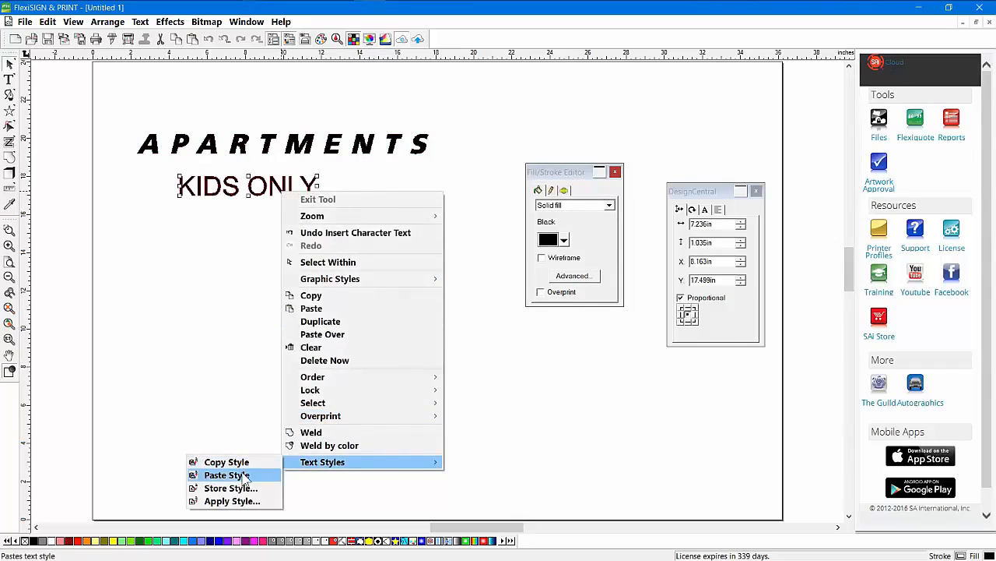
pyautogui.click(248, 475)
pyautogui.moveTo(350, 181); pyautogui.dragTo(328, 185)
pyautogui.click(346, 263)
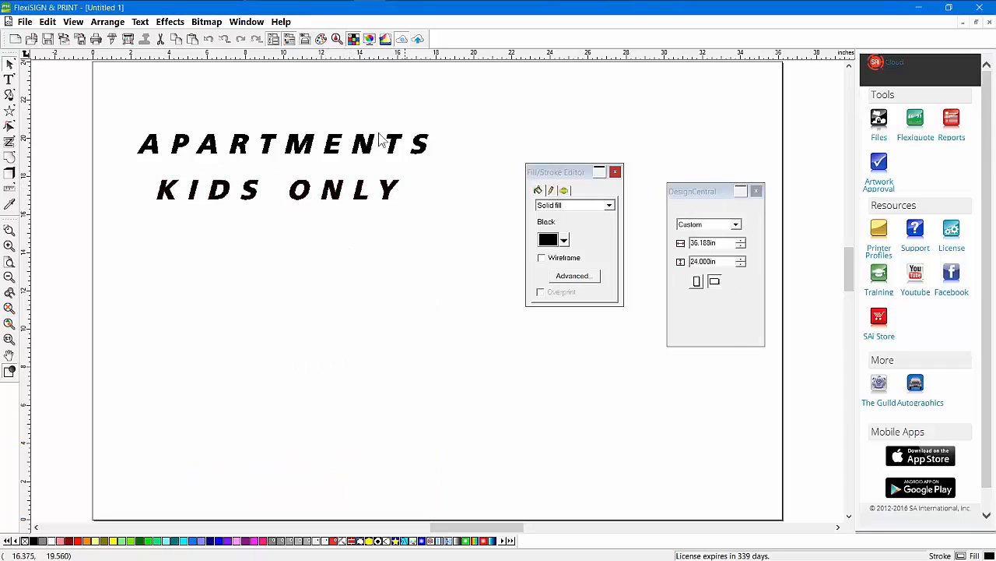
# Enlarge both text lines together to about 20.55 in wide and move them slightly down and to the left.
pyautogui.moveTo(251, 111); pyautogui.dragTo(374, 225)
pyautogui.moveTo(427, 132); pyautogui.dragTo(480, 107)
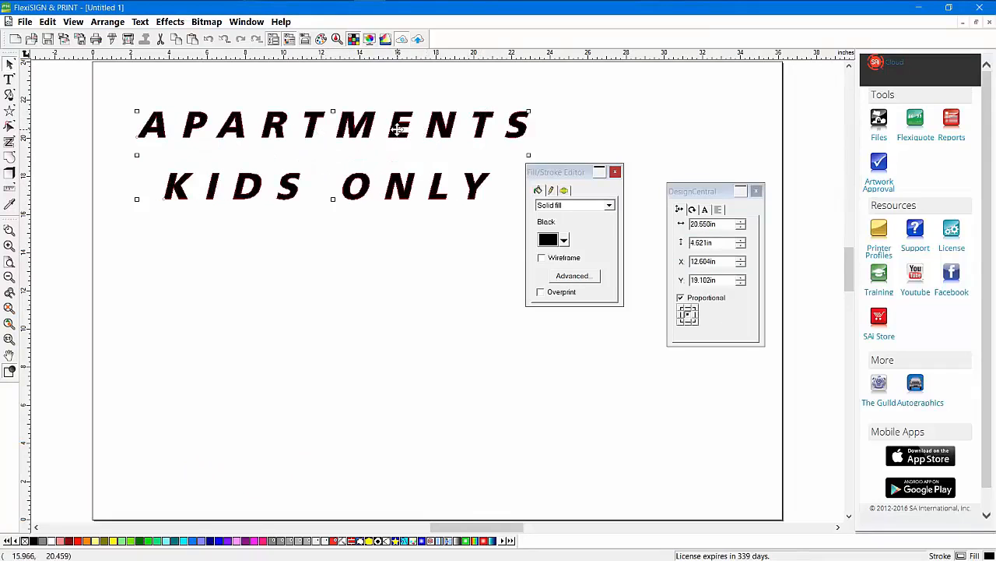
pyautogui.moveTo(398, 128); pyautogui.dragTo(380, 147)
pyautogui.click(347, 300)
# Fill the APARTMENTS text with red and give it a black outline effect with a 0.150 in offset.
pyautogui.click(331, 146)
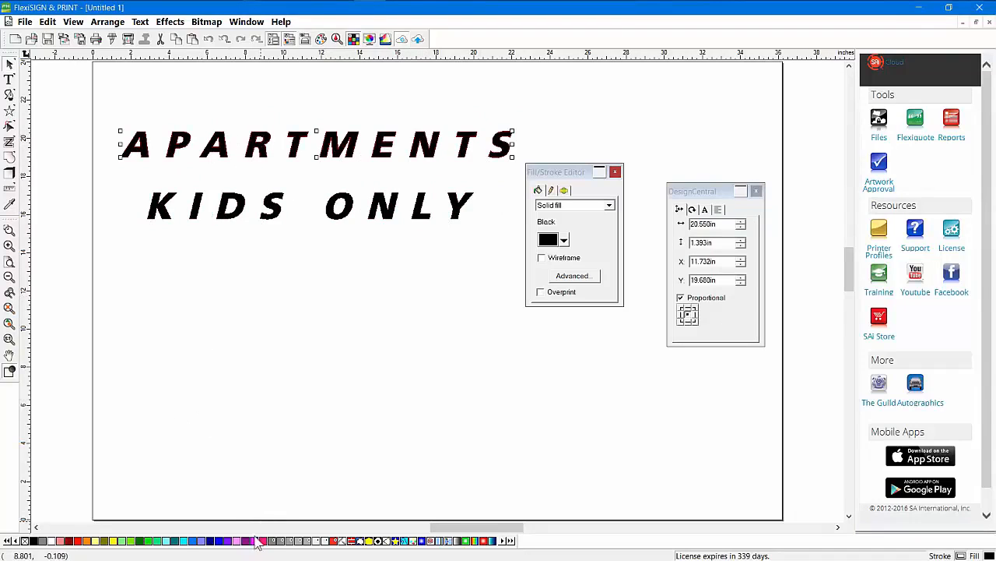
pyautogui.click(78, 540)
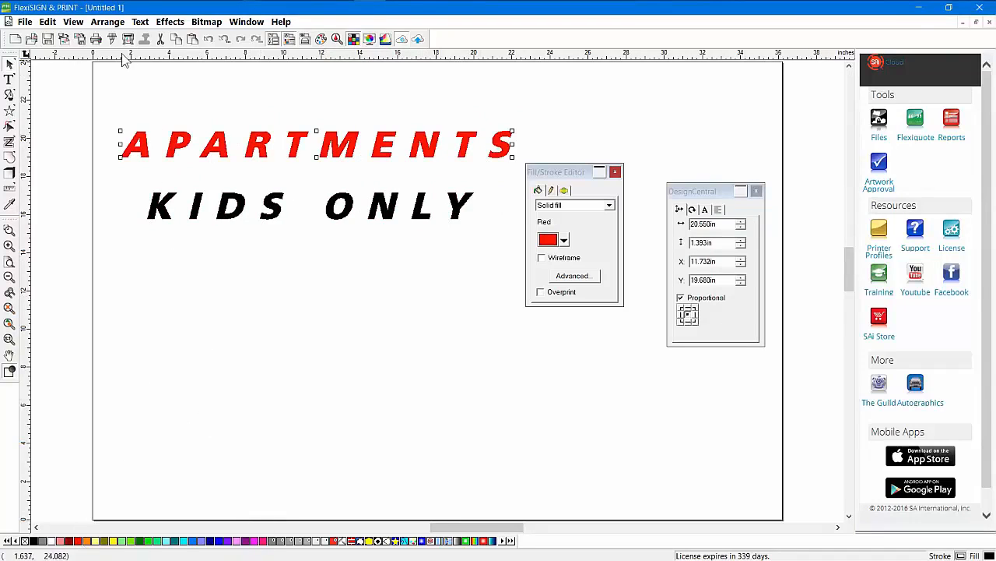
pyautogui.click(170, 22)
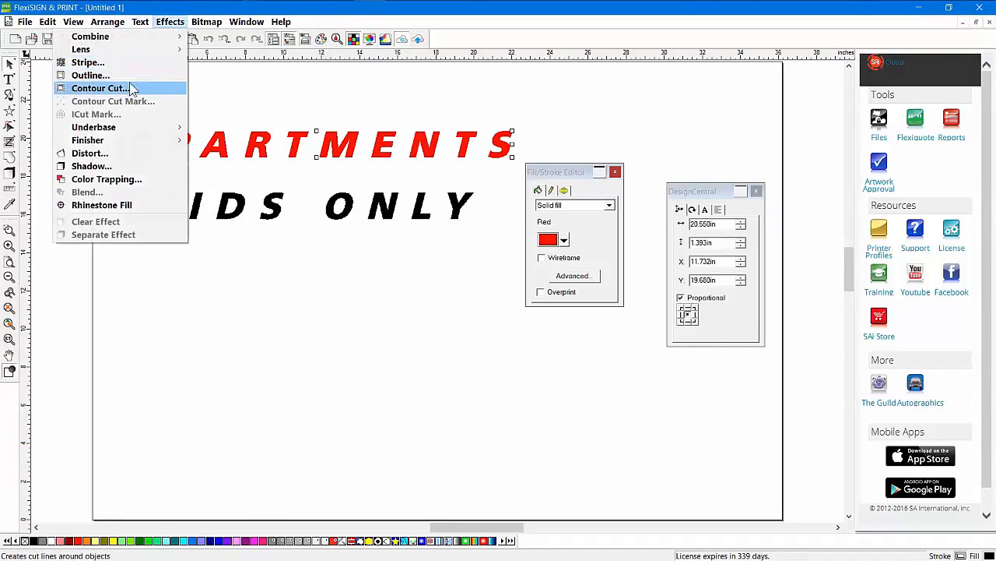
pyautogui.click(101, 88)
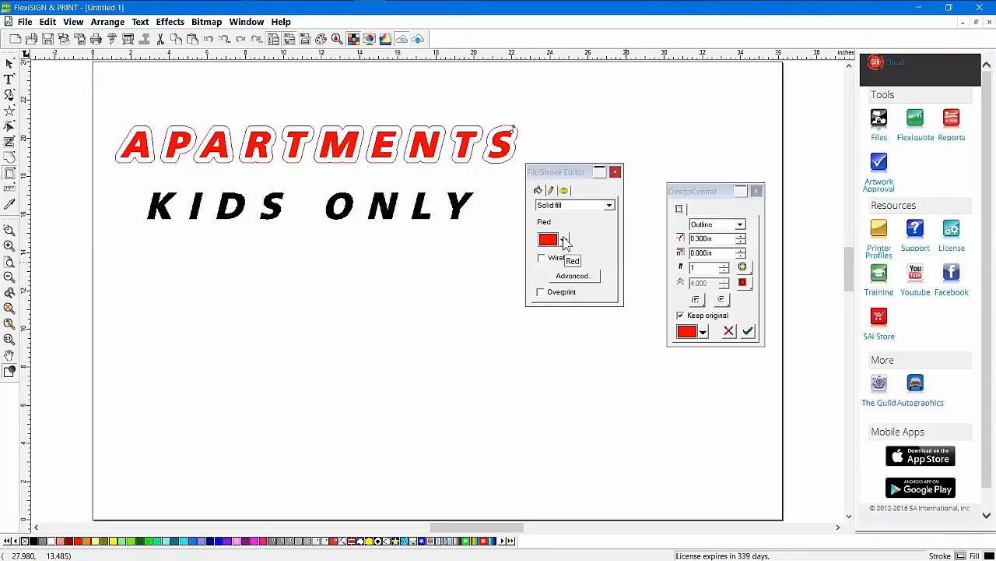
pyautogui.click(703, 331)
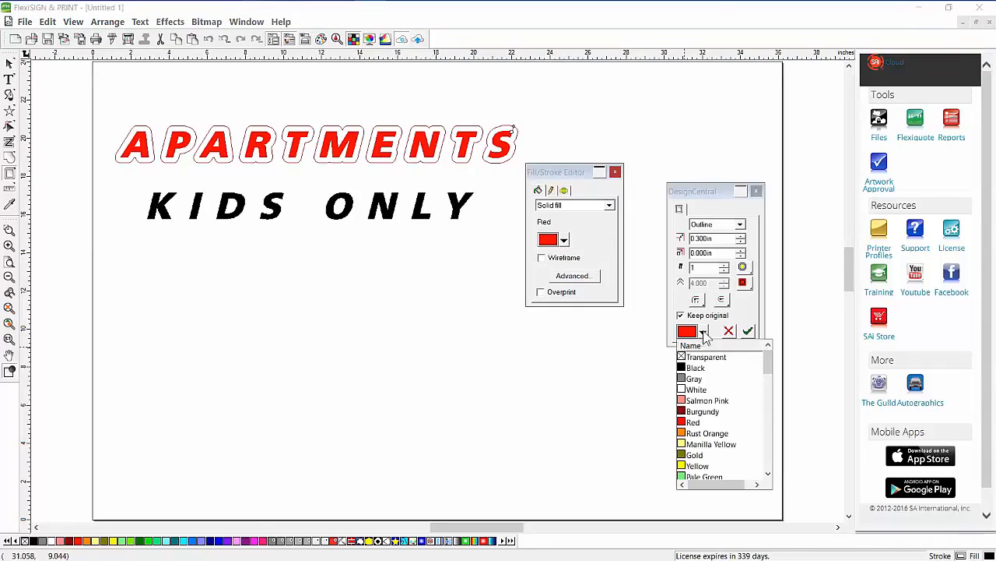
pyautogui.click(696, 369)
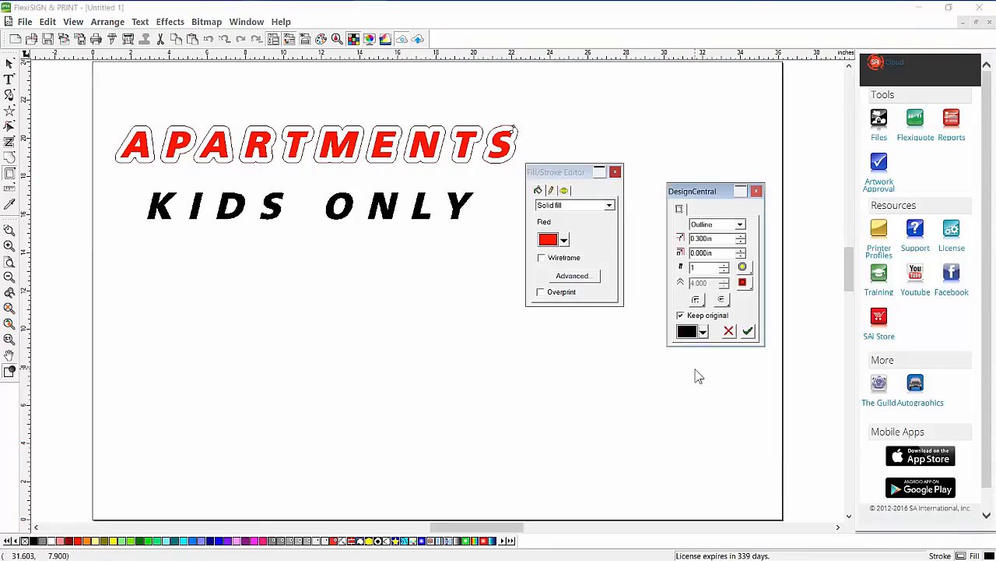
pyautogui.click(747, 332)
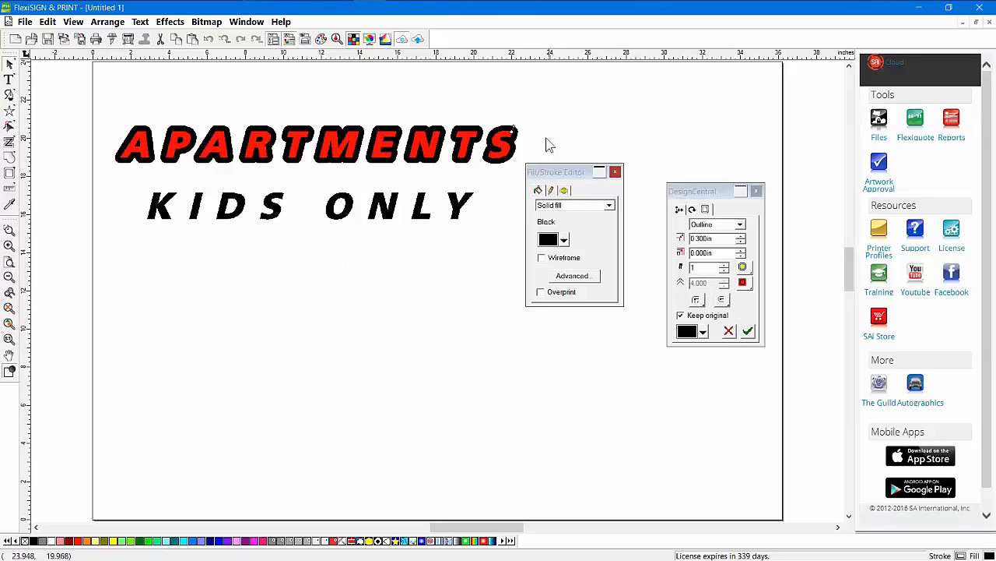
pyautogui.moveTo(514, 126); pyautogui.dragTo(511, 128)
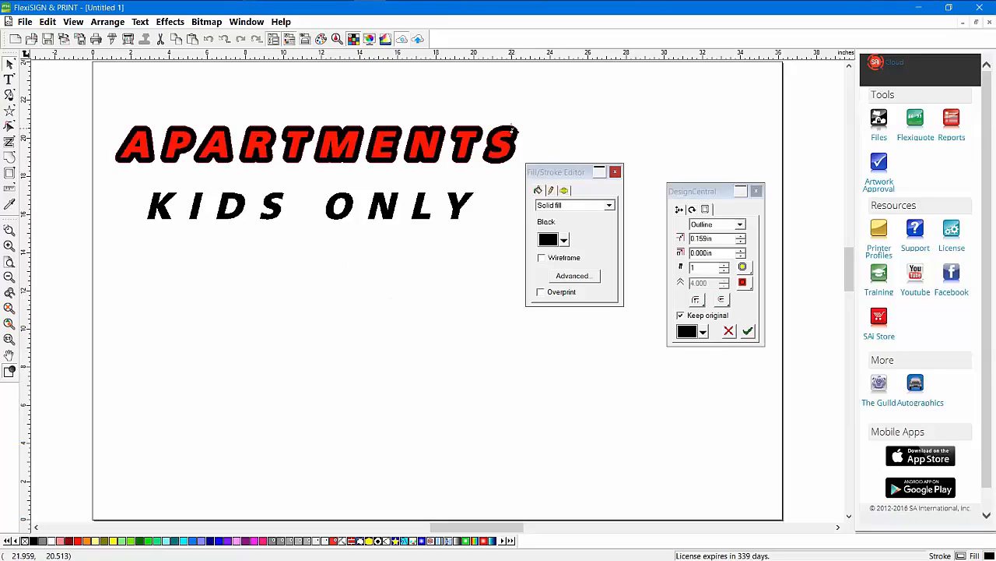
pyautogui.click(748, 331)
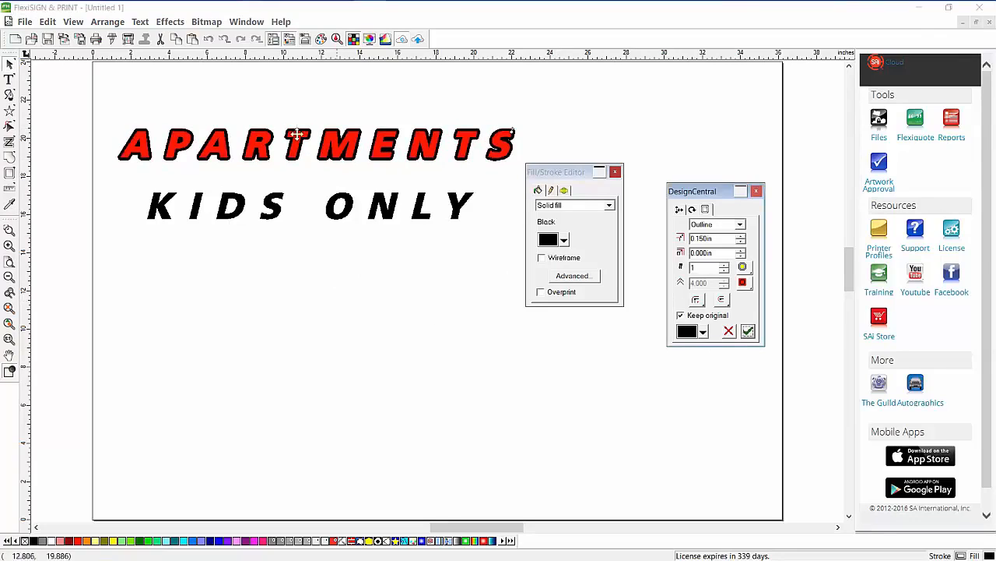
# Apply a Distort effect with a wavy envelope shape to the outlined APARTMENTS text.
pyautogui.click(171, 24)
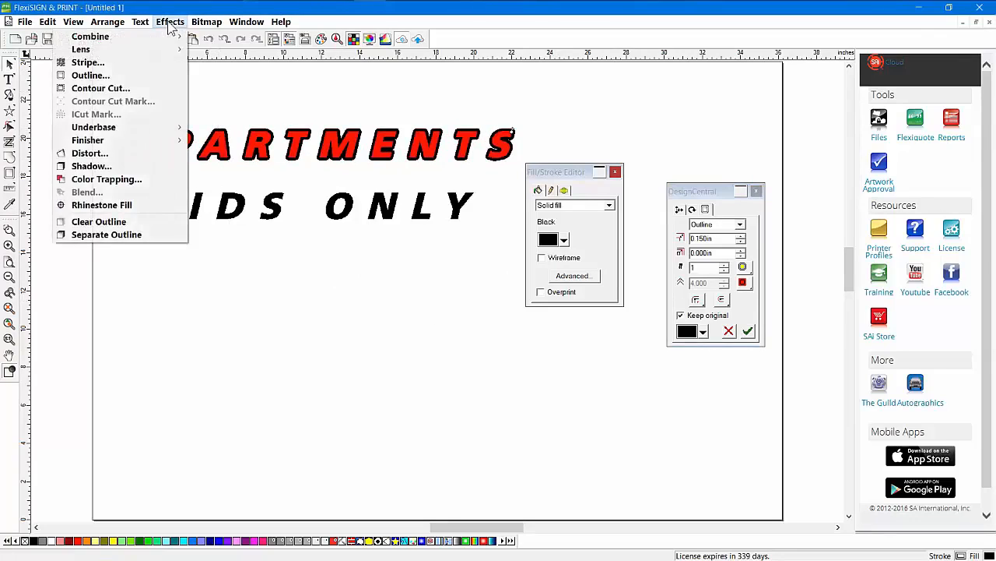
pyautogui.click(125, 154)
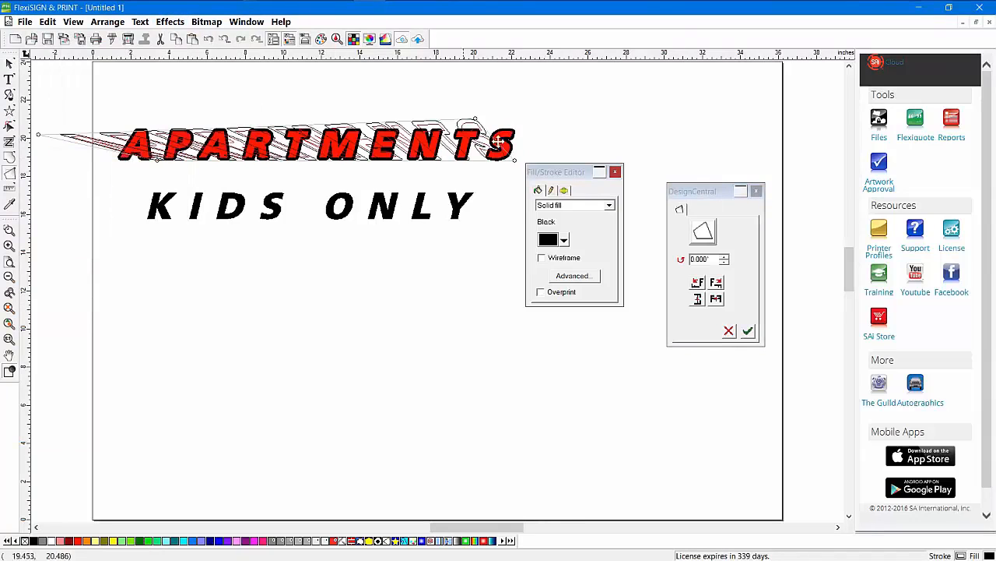
pyautogui.click(703, 231)
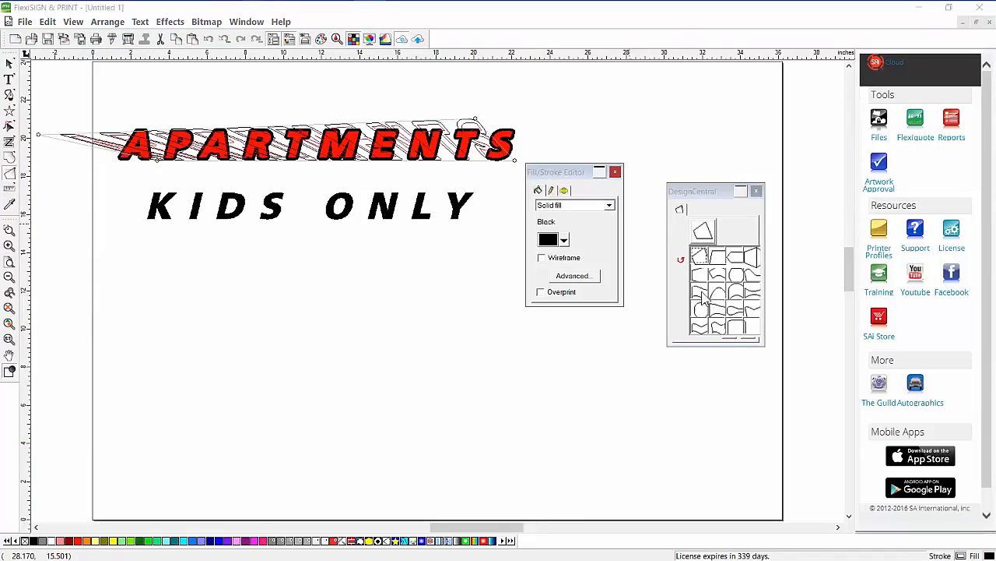
pyautogui.click(703, 295)
pyautogui.moveTo(514, 132); pyautogui.dragTo(517, 141)
pyautogui.click(748, 332)
# Move APARTMENTS up to about Y 20.85 in and KIDS ONLY to about X 10.90 in, Y 16.67 in.
pyautogui.click(345, 331)
pyautogui.moveTo(379, 153); pyautogui.dragTo(384, 132)
pyautogui.click(160, 138)
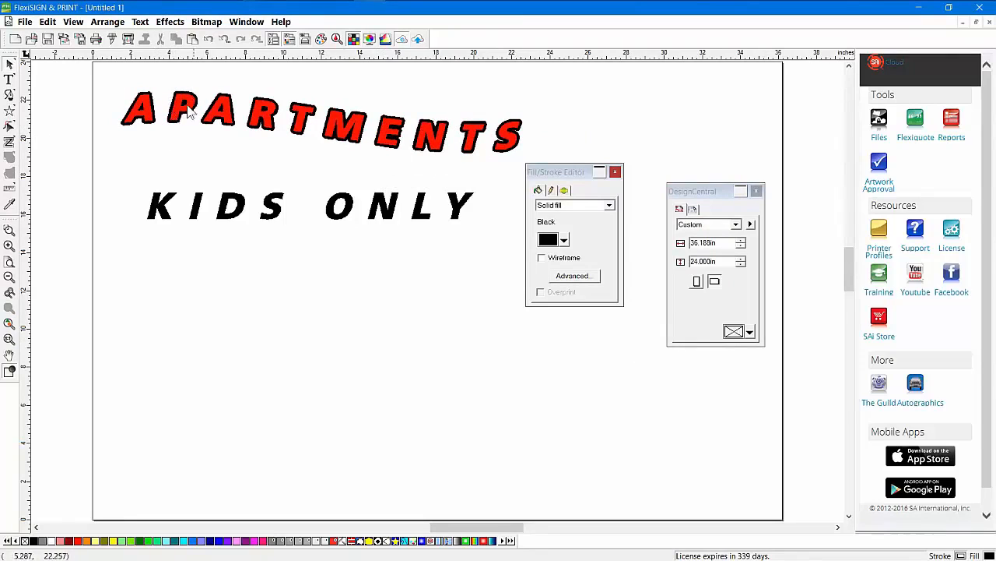
pyautogui.click(419, 216)
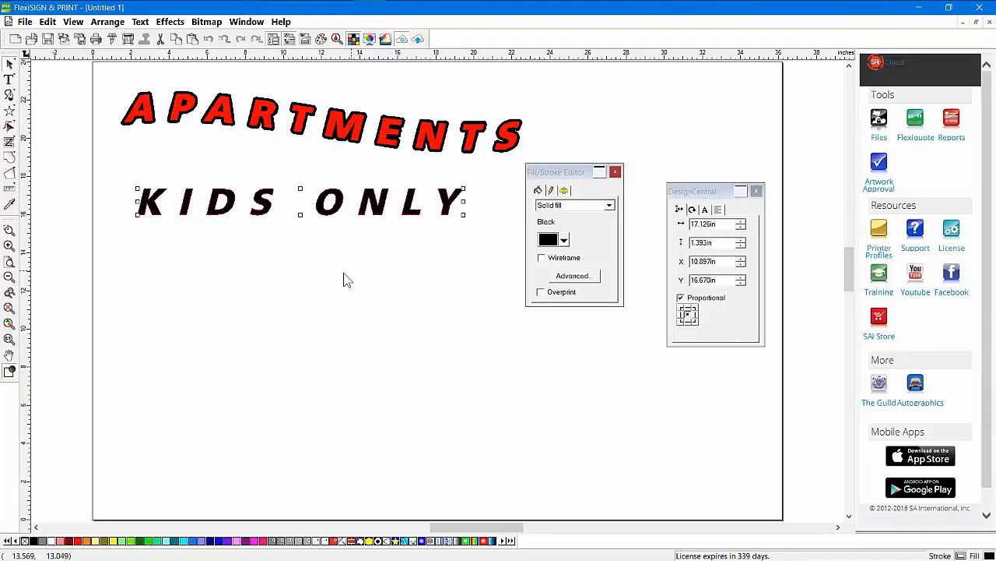
pyautogui.click(312, 166)
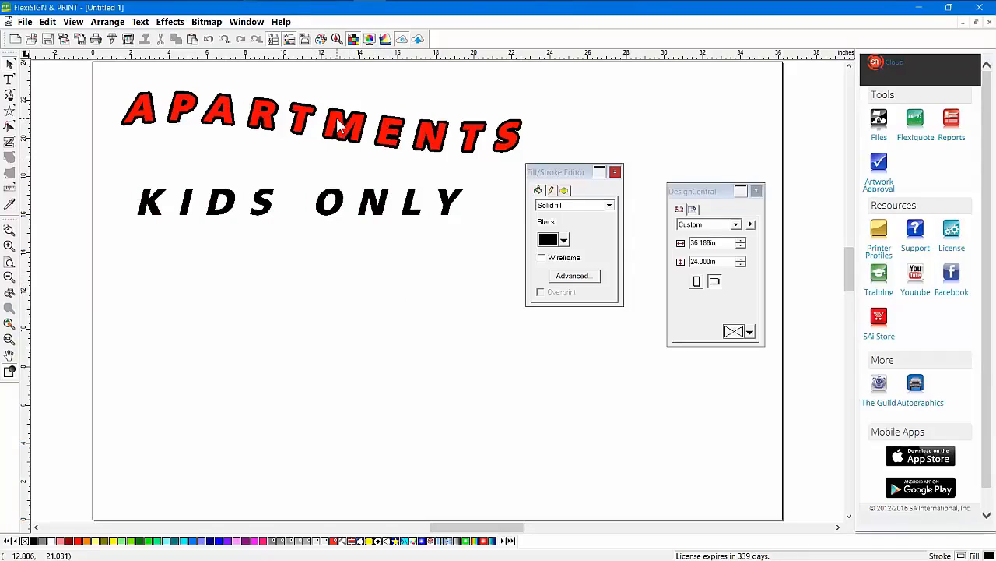
# Copy the graphic style of APARTMENTS onto KIDS ONLY and move KIDS ONLY up close beneath it.
pyautogui.click(341, 127)
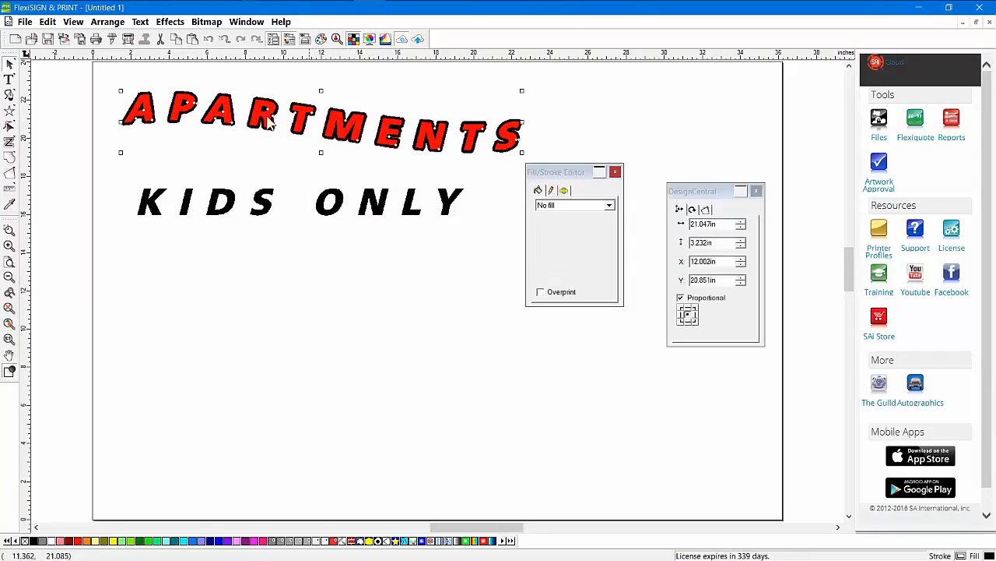
pyautogui.rightClick(338, 117)
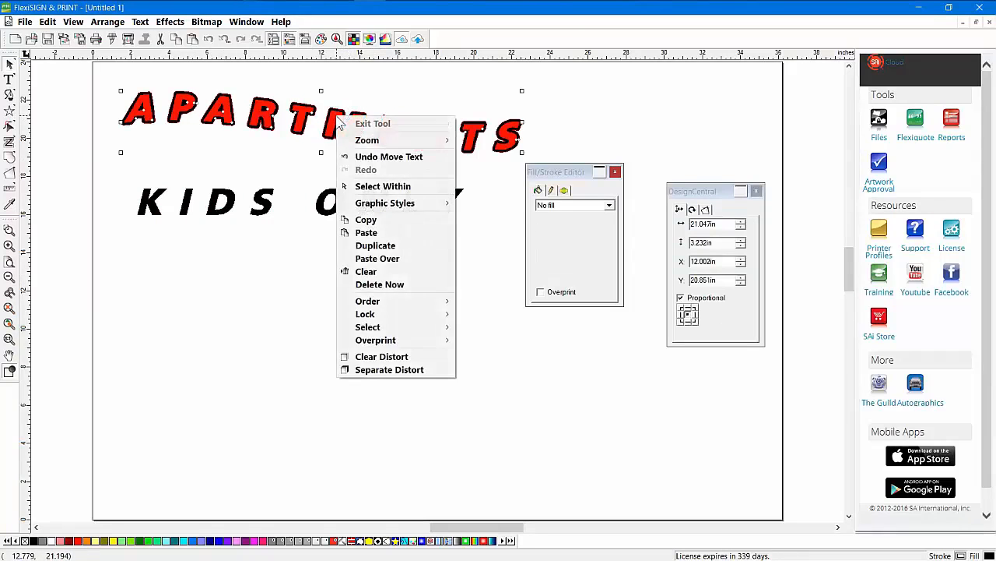
pyautogui.moveTo(392, 204)
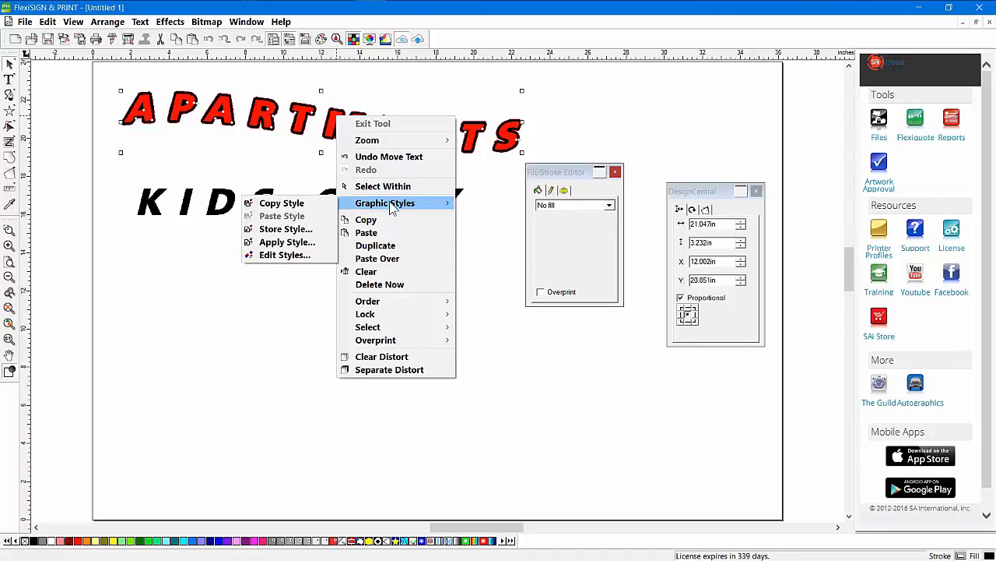
pyautogui.click(304, 205)
pyautogui.click(345, 201)
pyautogui.rightClick(341, 200)
pyautogui.moveTo(388, 285)
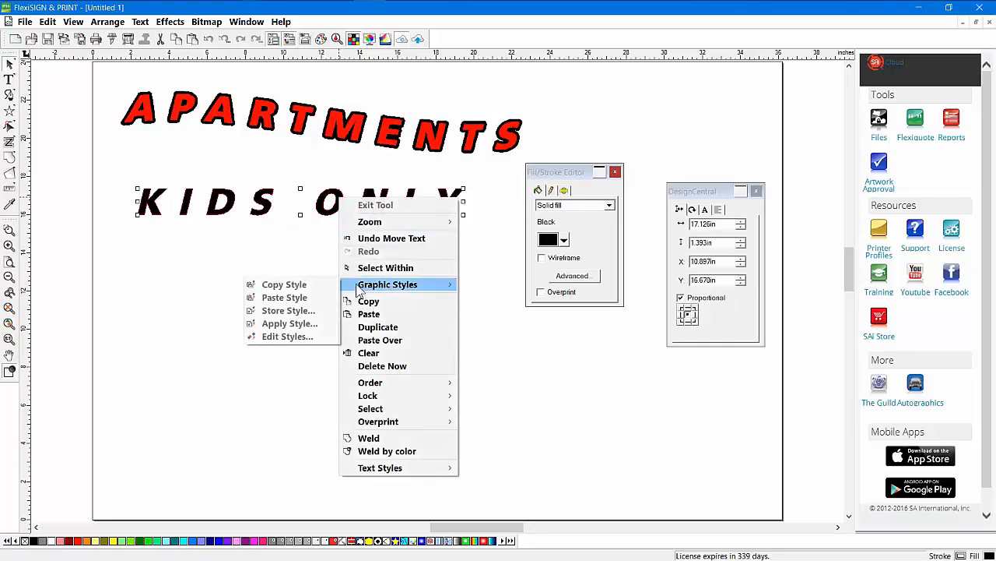
pyautogui.click(302, 298)
pyautogui.moveTo(333, 215); pyautogui.dragTo(333, 180)
pyautogui.click(308, 262)
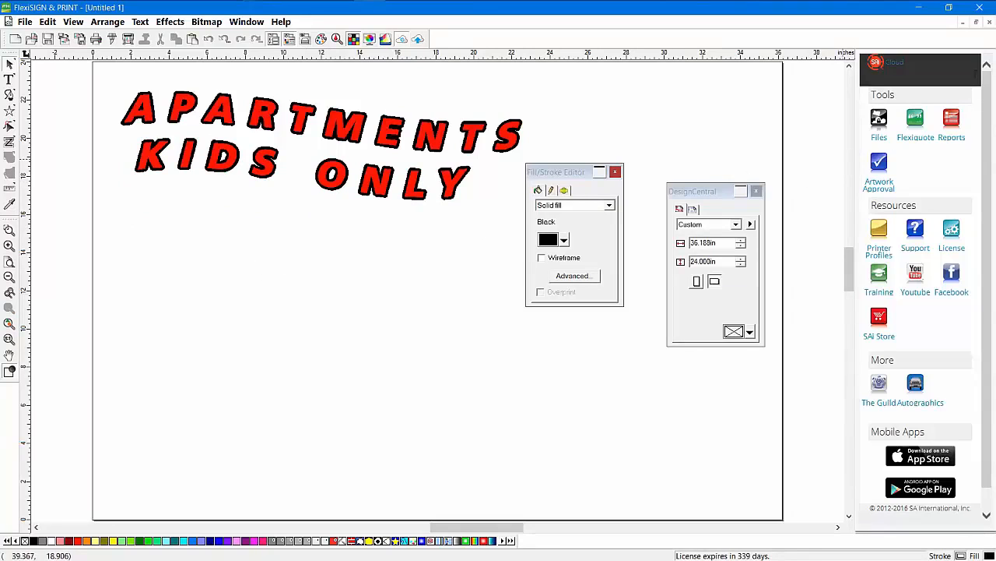
# Close the untitled document without saving it and open the file 1fish.fs from the ISA 2016 folder.
pyautogui.click(990, 24)
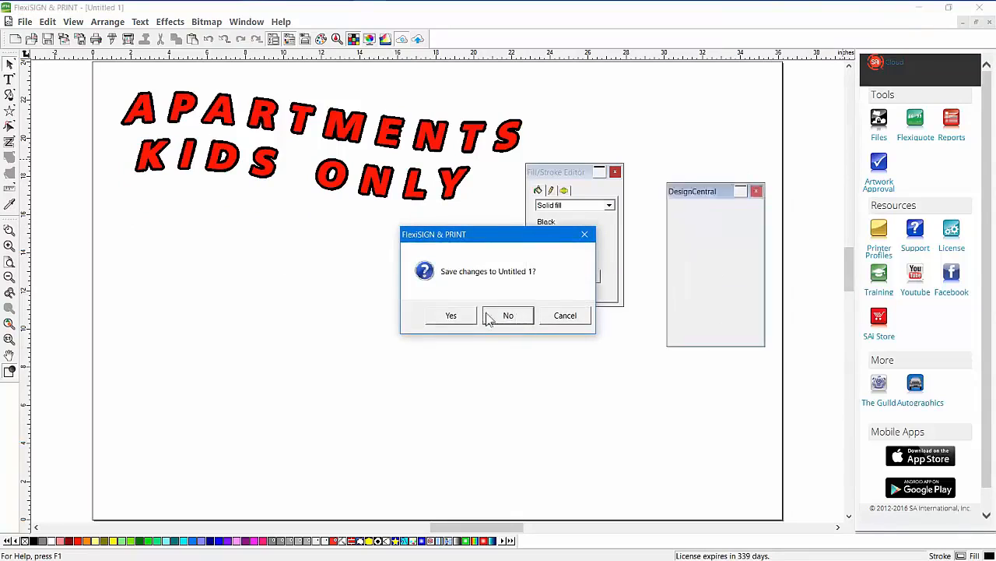
pyautogui.click(507, 315)
pyautogui.click(34, 40)
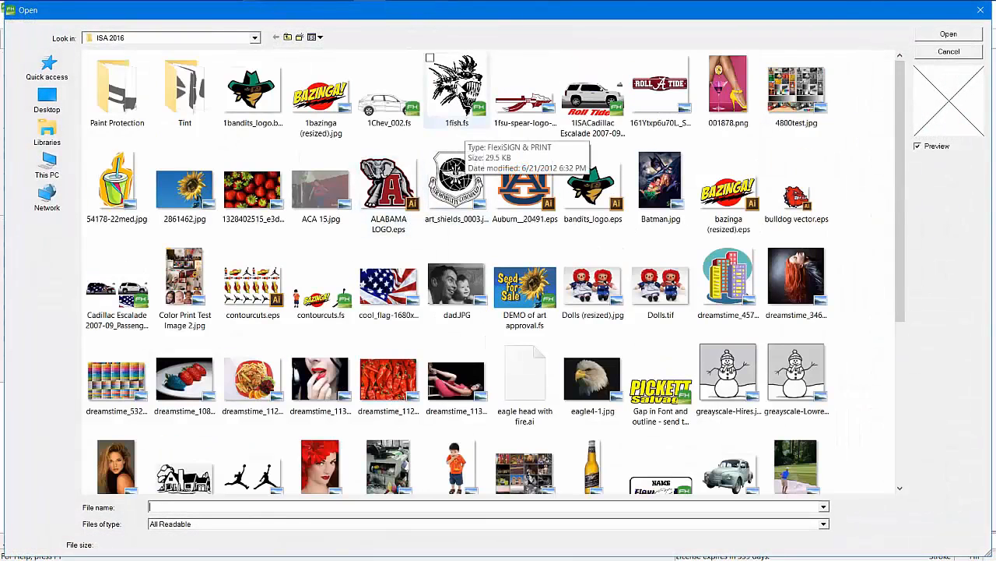
pyautogui.doubleClick(459, 125)
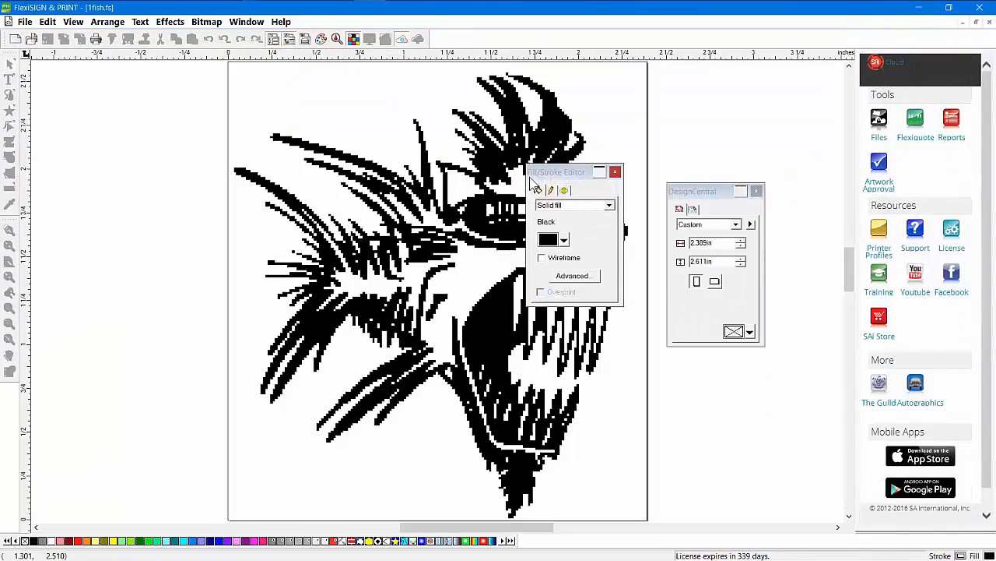
# Move the Fill/Stroke Editor off the fish artwork and shift DesignCentral below it so the two do not overlap.
pyautogui.moveTo(566, 177)
pyautogui.mouseDown()
pyautogui.moveTo(695, 93)
pyautogui.moveTo(718, 64)
pyautogui.mouseUp()
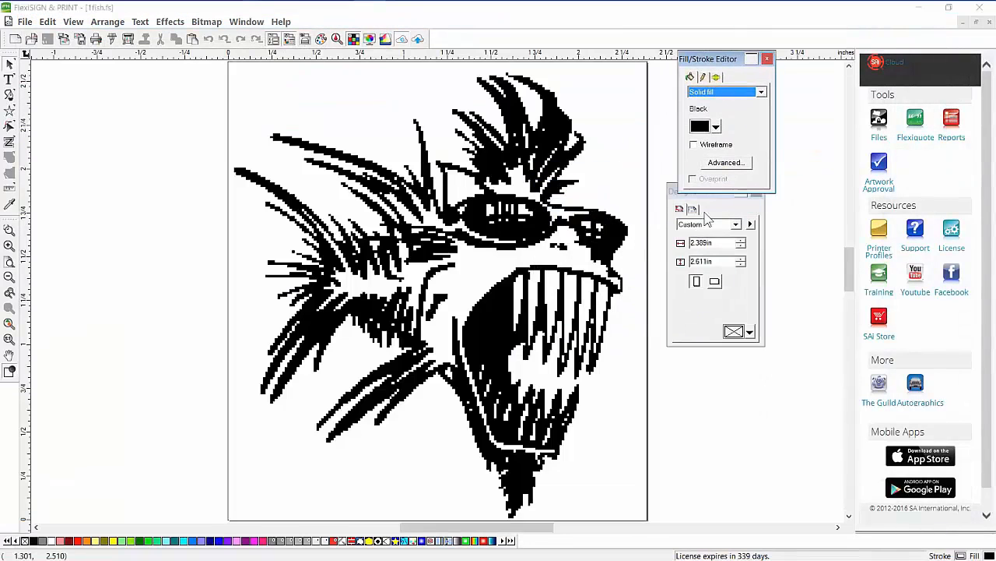
pyautogui.click(707, 210)
pyautogui.moveTo(708, 193); pyautogui.dragTo(709, 233)
# Hide the page border and move the fish bitmap slightly left and down to about X 0.97 in, Y 1.28 in.
pyautogui.click(752, 265)
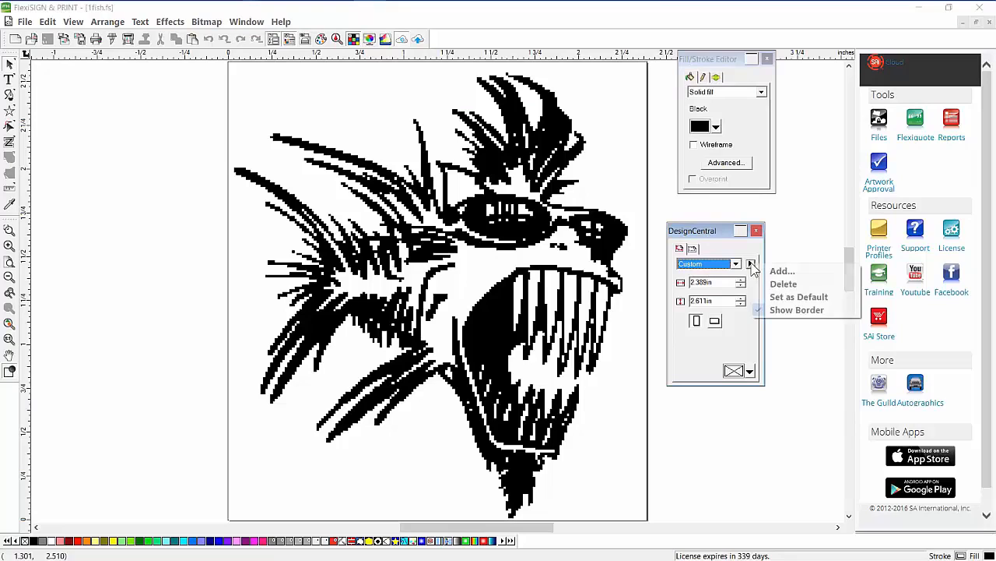
pyautogui.click(795, 310)
pyautogui.moveTo(513, 222); pyautogui.dragTo(474, 226)
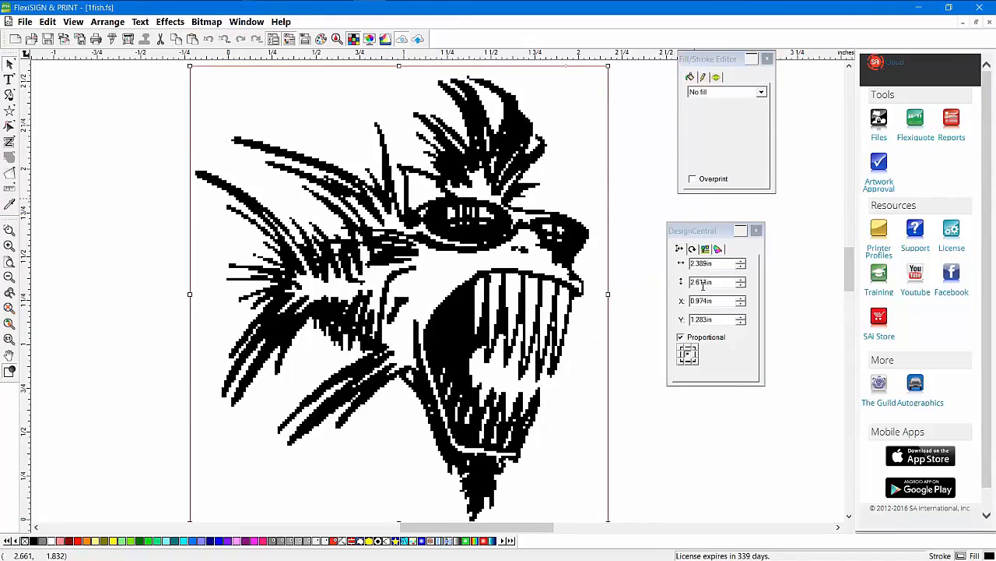
# Examine the fish bitmap's pixel dimensions, resolution and colour depth in DesignCentral.
pyautogui.click(706, 252)
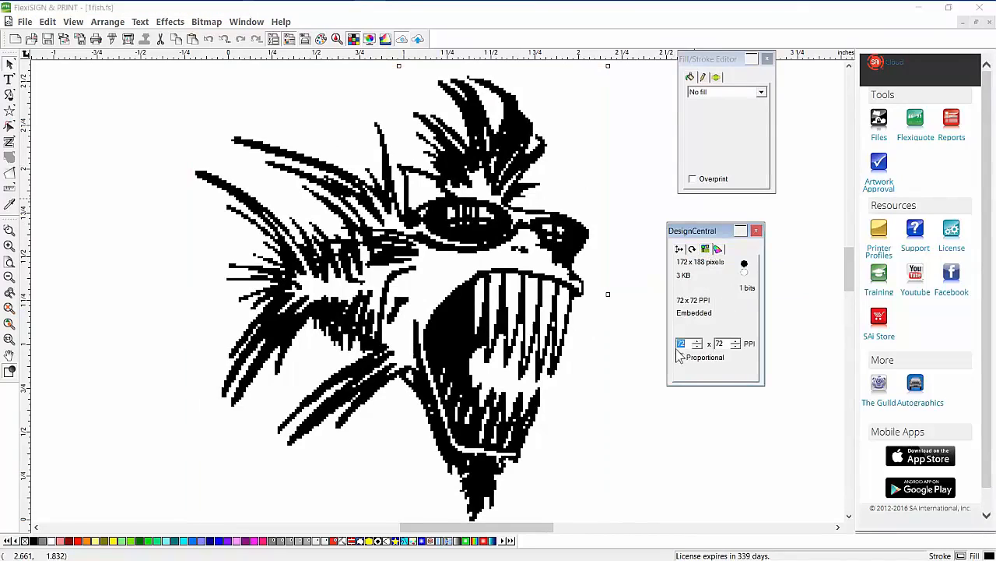
pyautogui.click(634, 178)
pyautogui.click(506, 249)
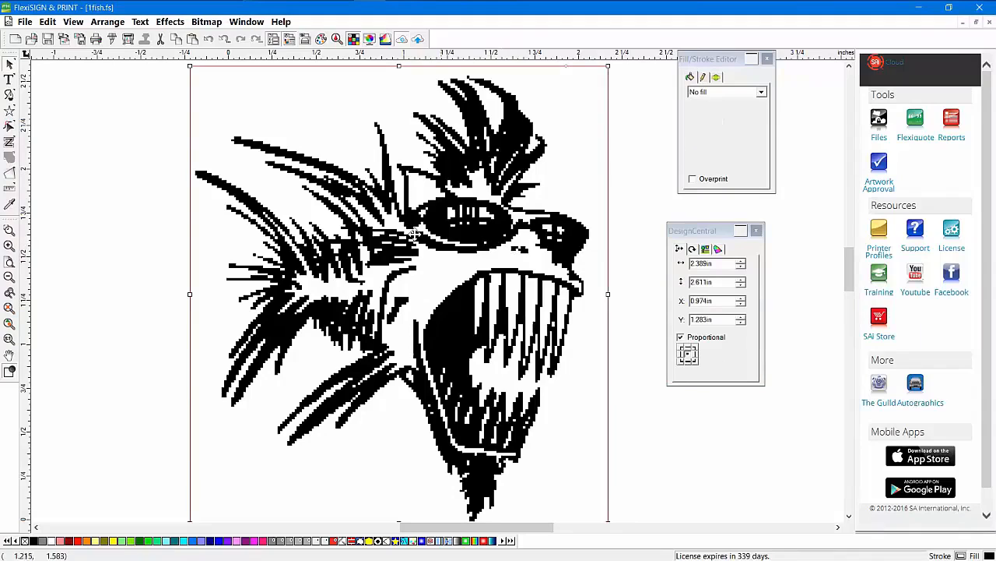
# Vectorize the fish bitmap with the Bezier option and move the original bitmap beside the tracing to about X -1.12 in, Y 1.25 in.
pyautogui.click(207, 24)
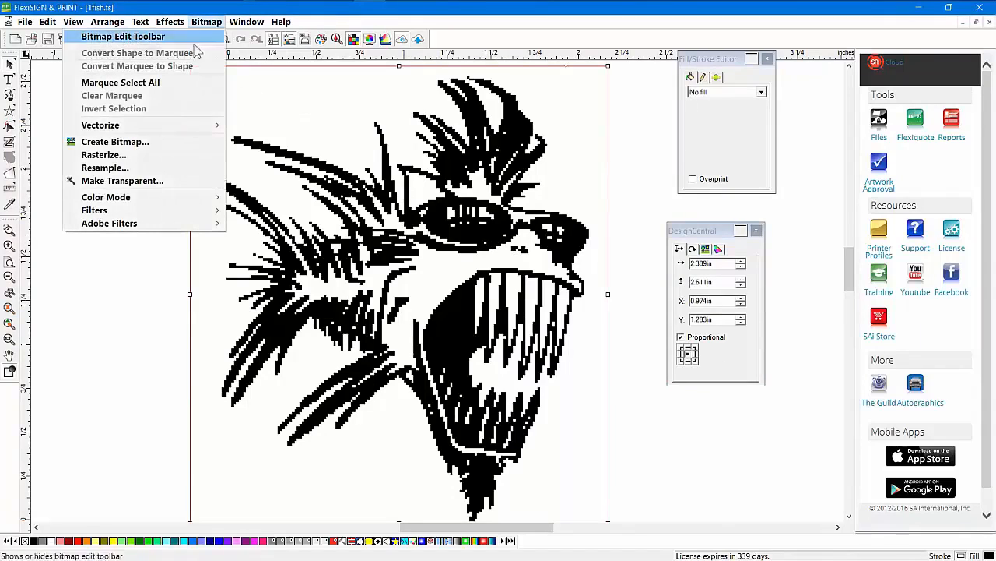
pyautogui.moveTo(179, 131)
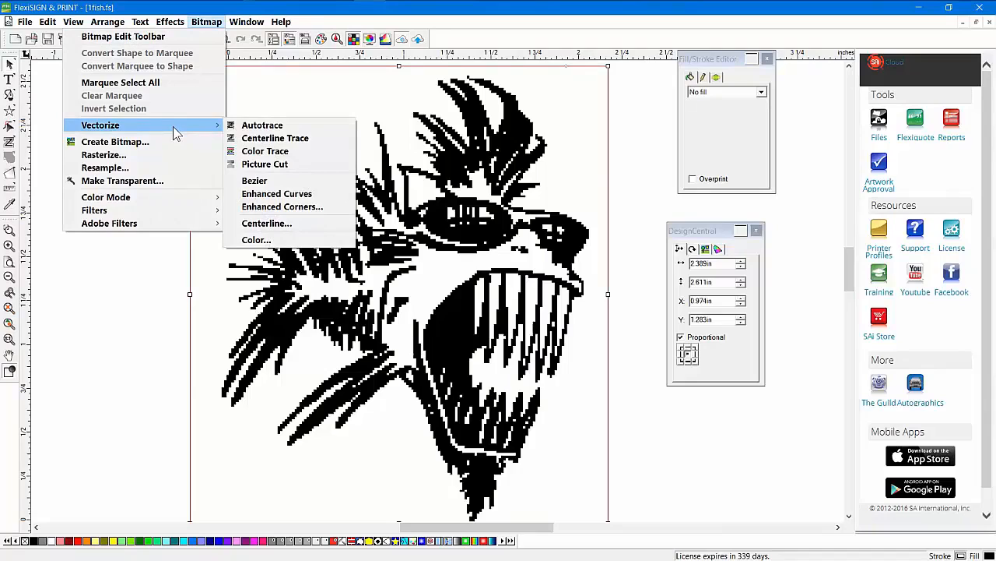
pyautogui.click(259, 183)
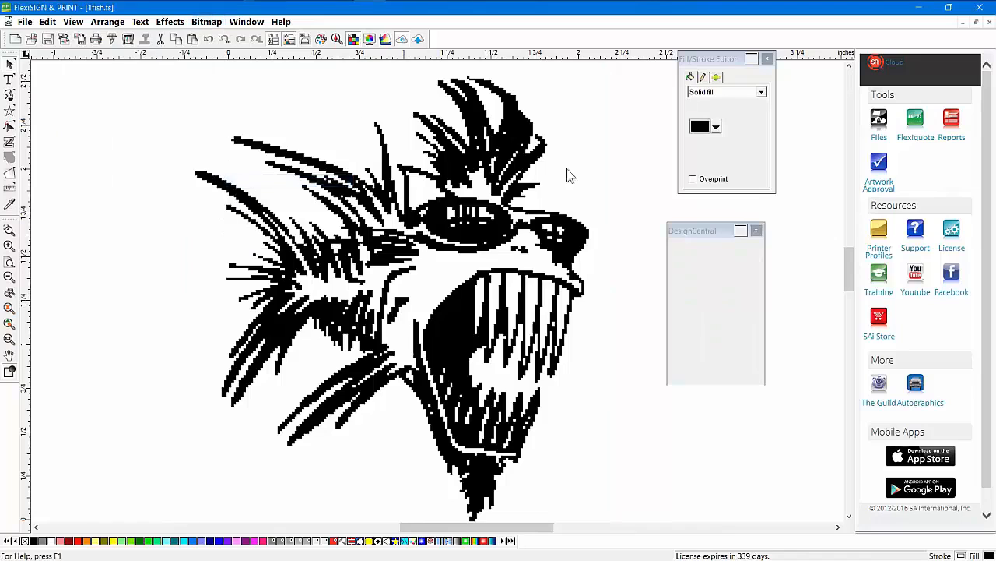
pyautogui.moveTo(581, 147); pyautogui.dragTo(164, 156)
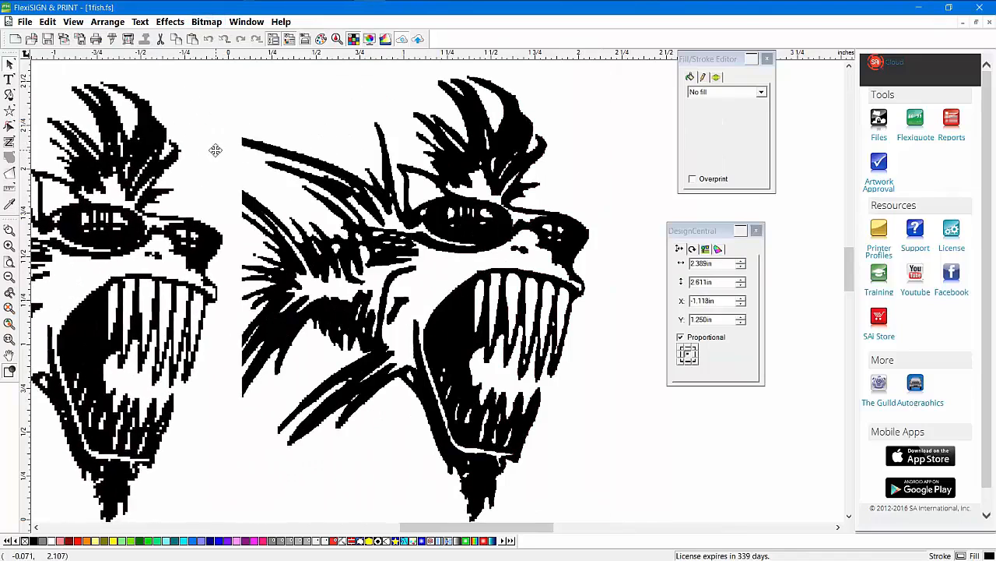
pyautogui.click(10, 307)
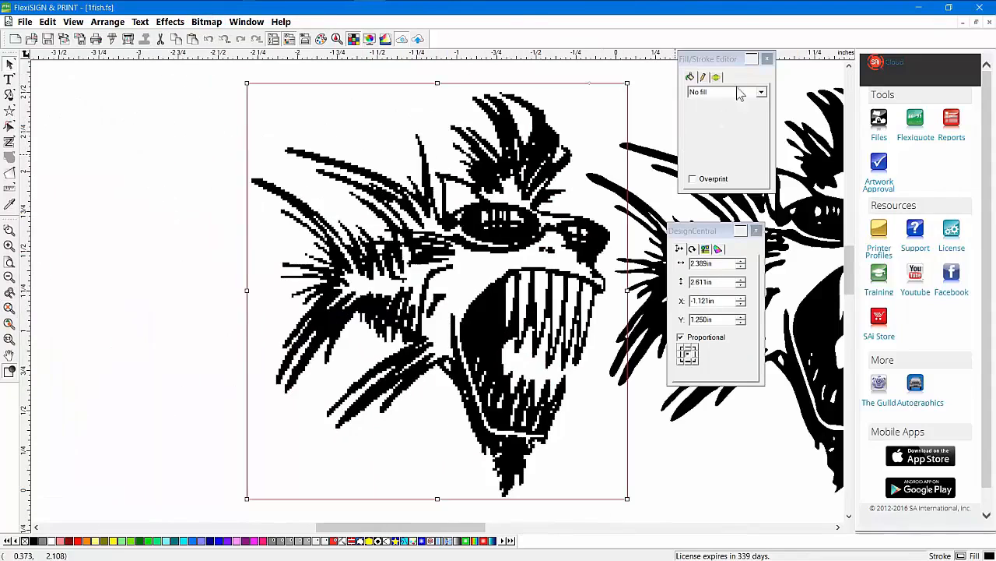
# Clear space around both fish by hiding the cloud panel, closing the Fill/Stroke Editor and moving DesignCentral off the artwork.
pyautogui.click(403, 40)
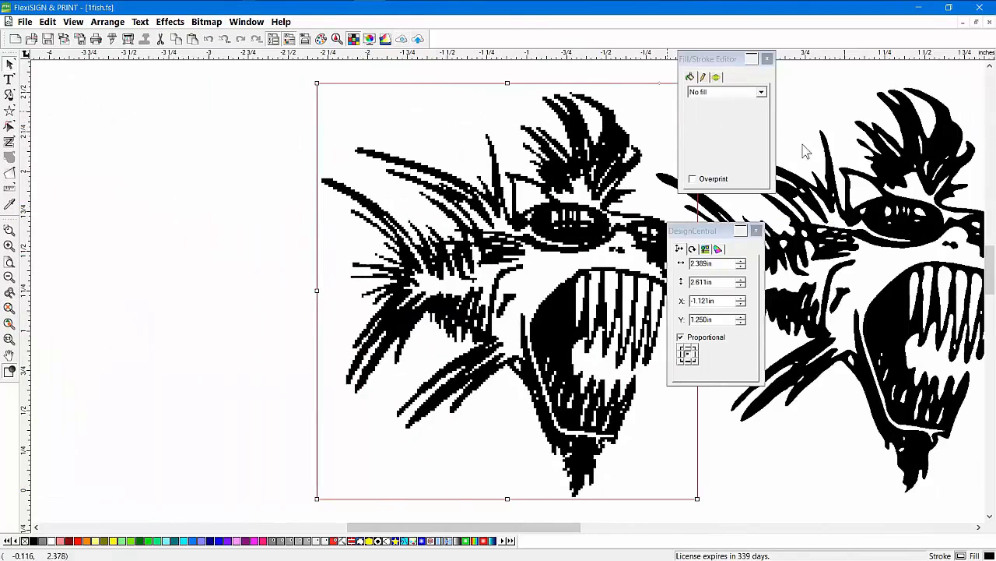
pyautogui.click(9, 322)
pyautogui.moveTo(732, 59); pyautogui.dragTo(915, 75)
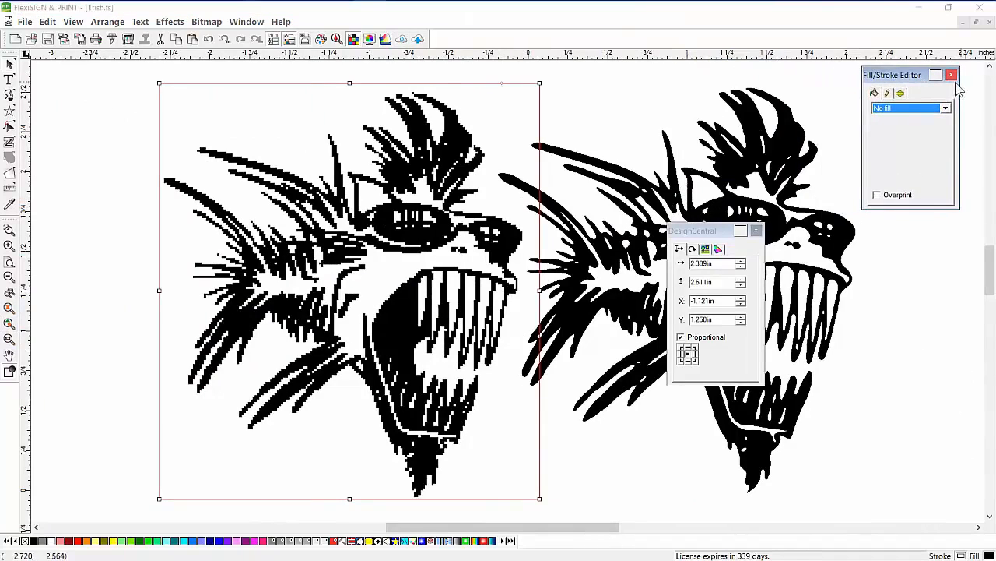
pyautogui.click(958, 74)
pyautogui.moveTo(701, 232); pyautogui.dragTo(905, 103)
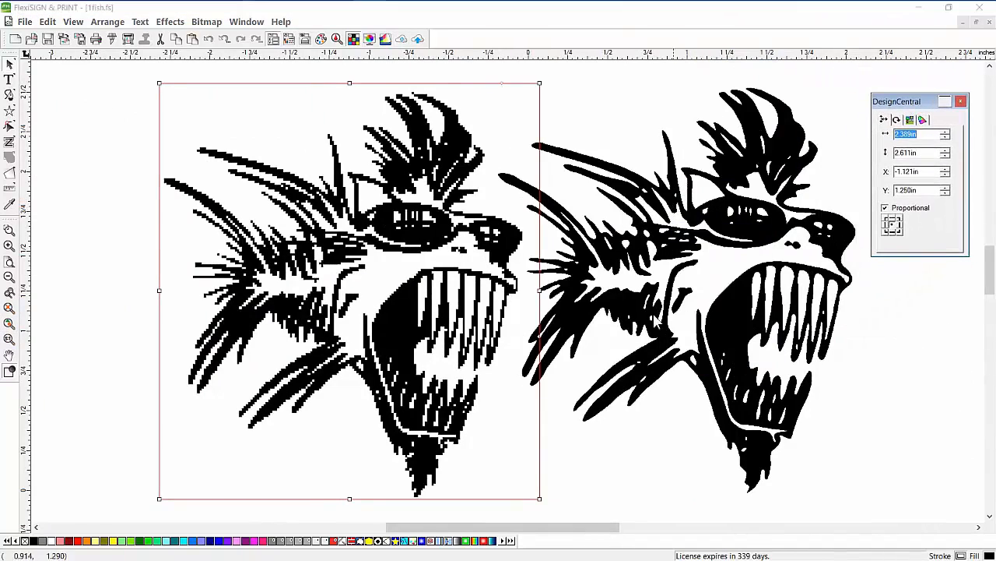
# Display the traced fish as outlines without fill and inspect the vector points around its head and mouth.
pyautogui.click(615, 477)
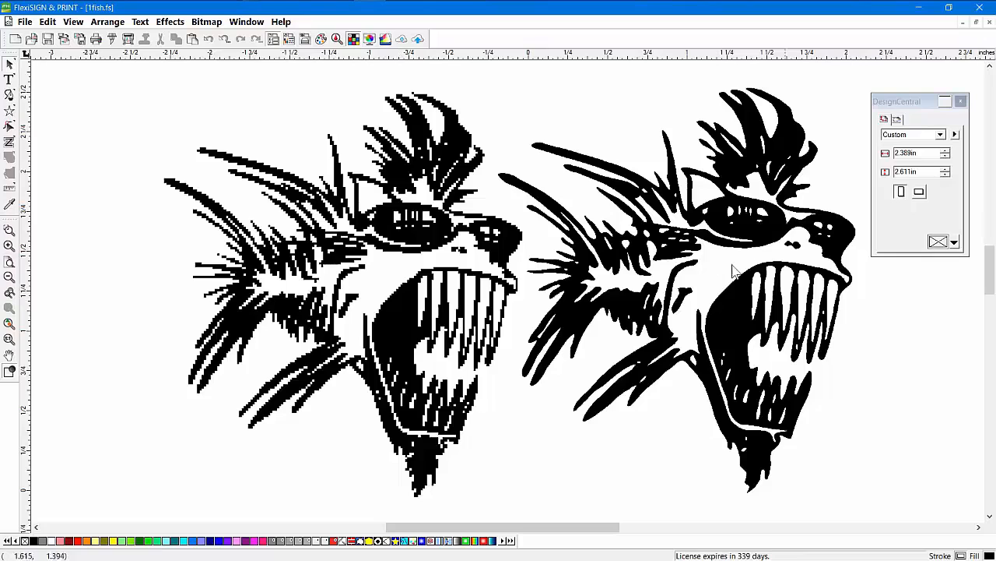
pyautogui.click(10, 372)
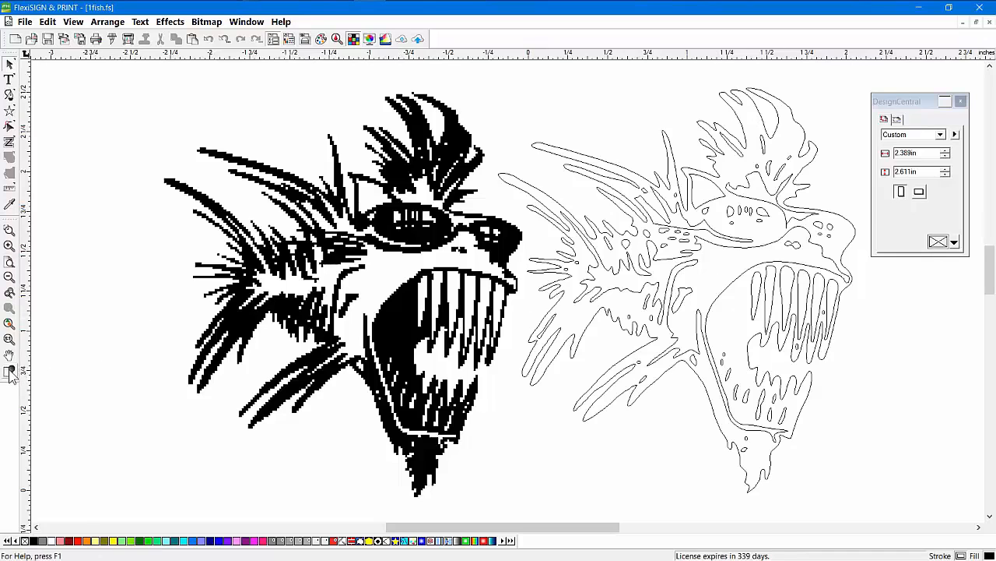
pyautogui.click(9, 126)
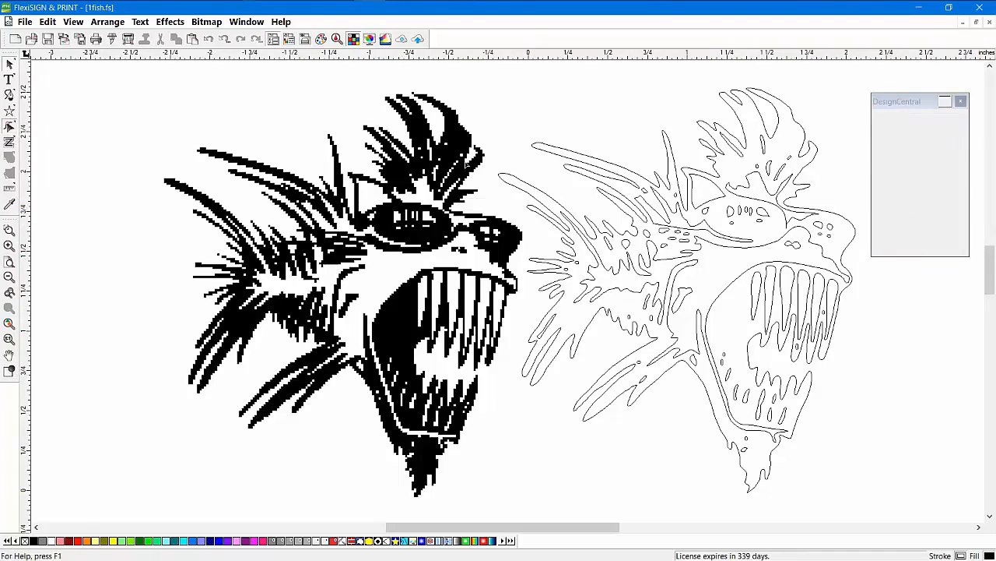
pyautogui.moveTo(691, 159); pyautogui.dragTo(917, 350)
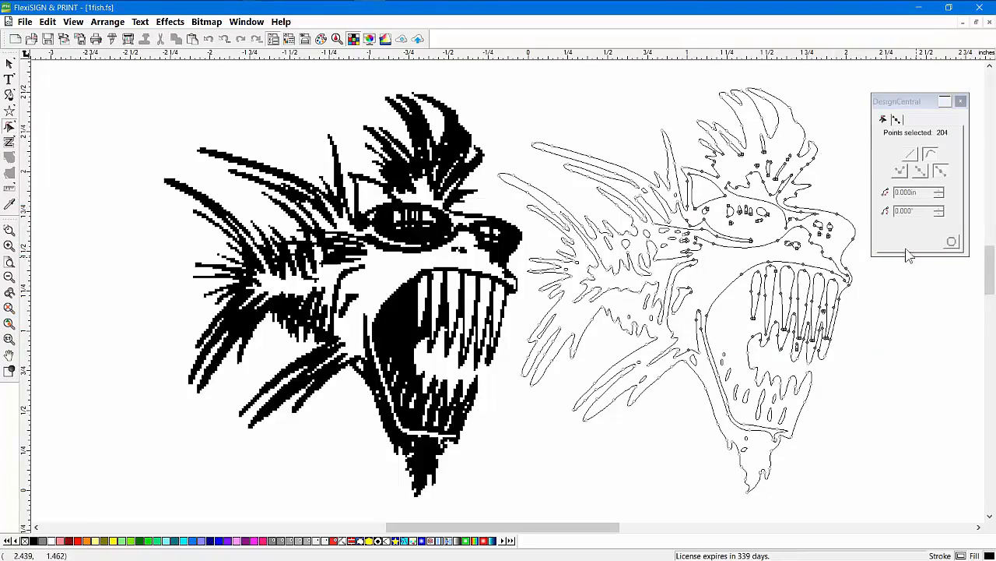
pyautogui.click(892, 342)
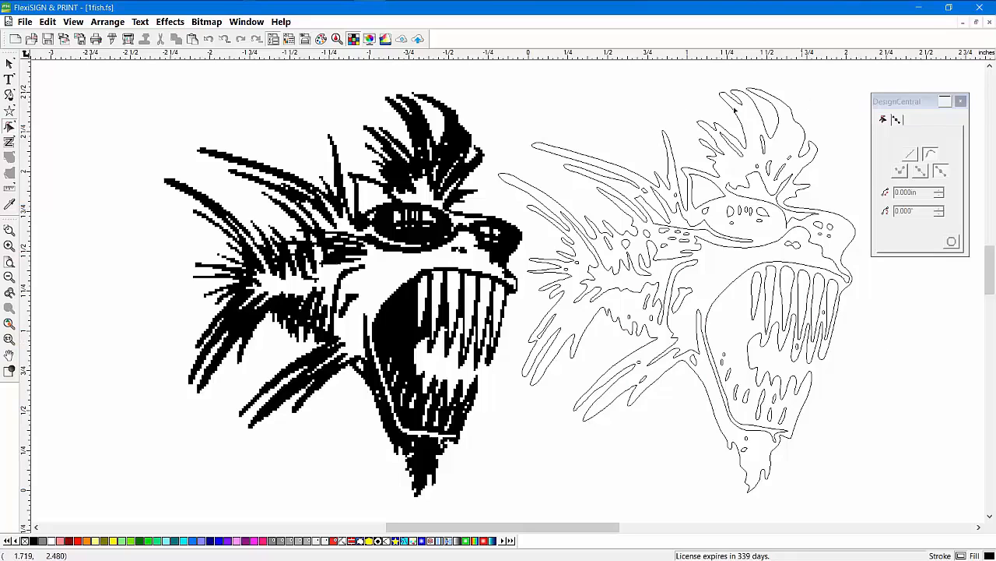
pyautogui.click(206, 22)
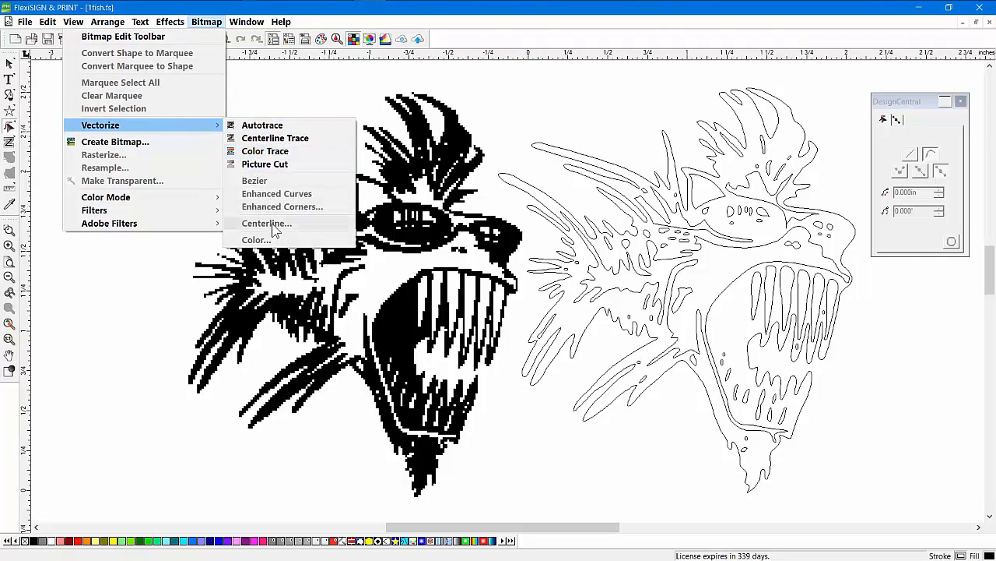
pyautogui.click(109, 302)
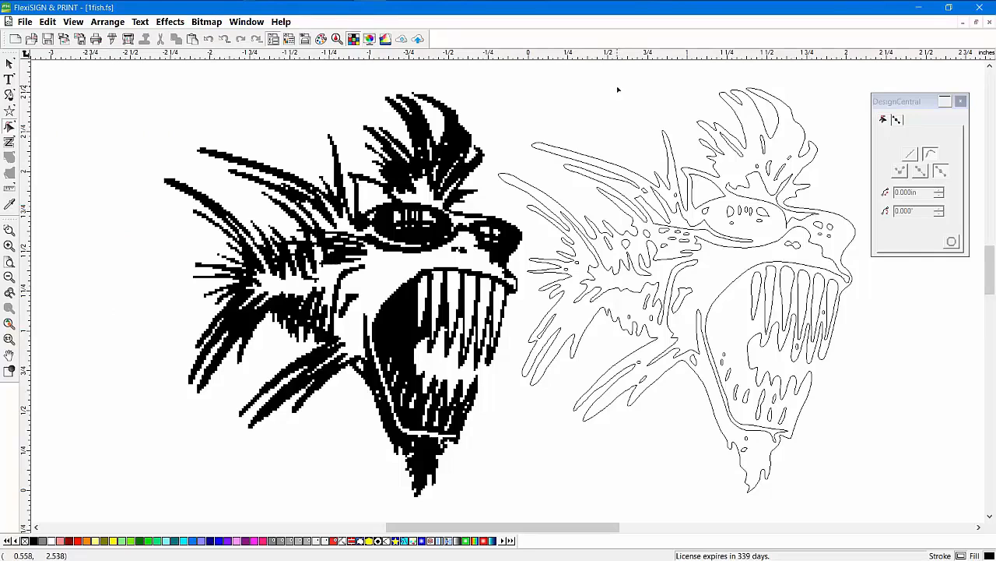
# Close 1fish.fs without saving it and open contourcuts.fs from the ISA 2016 folder.
pyautogui.click(979, 22)
pyautogui.click(507, 315)
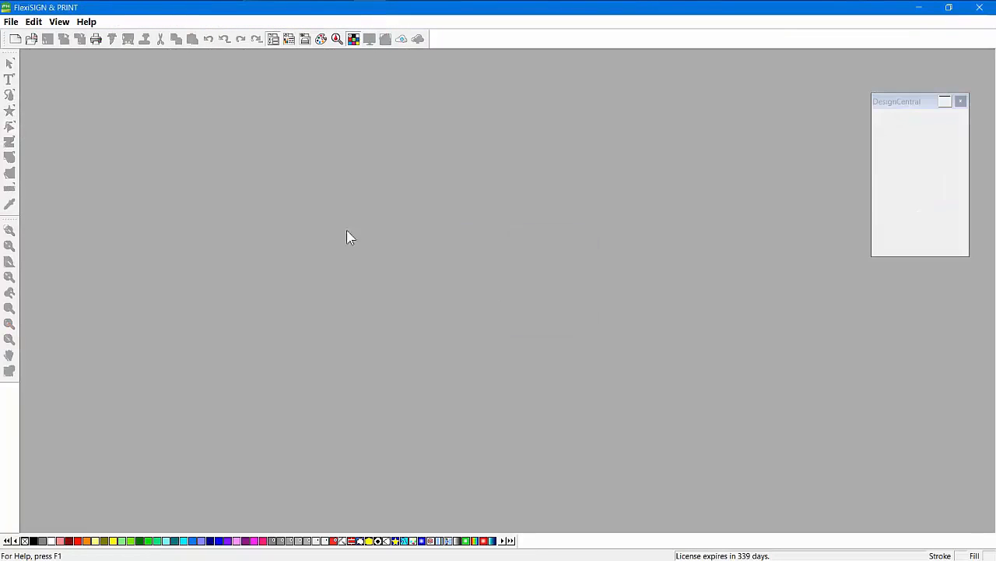
pyautogui.click(32, 39)
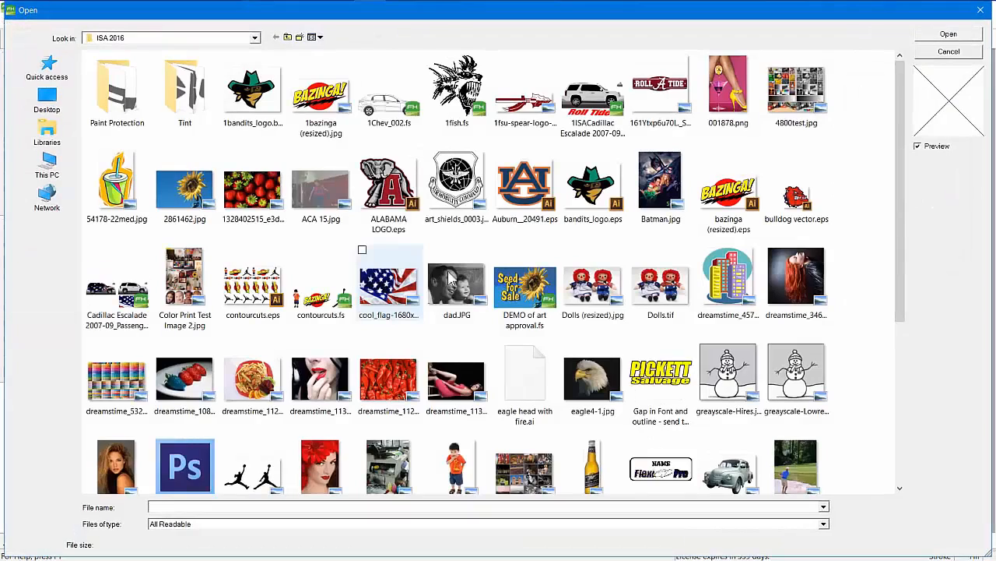
pyautogui.doubleClick(325, 298)
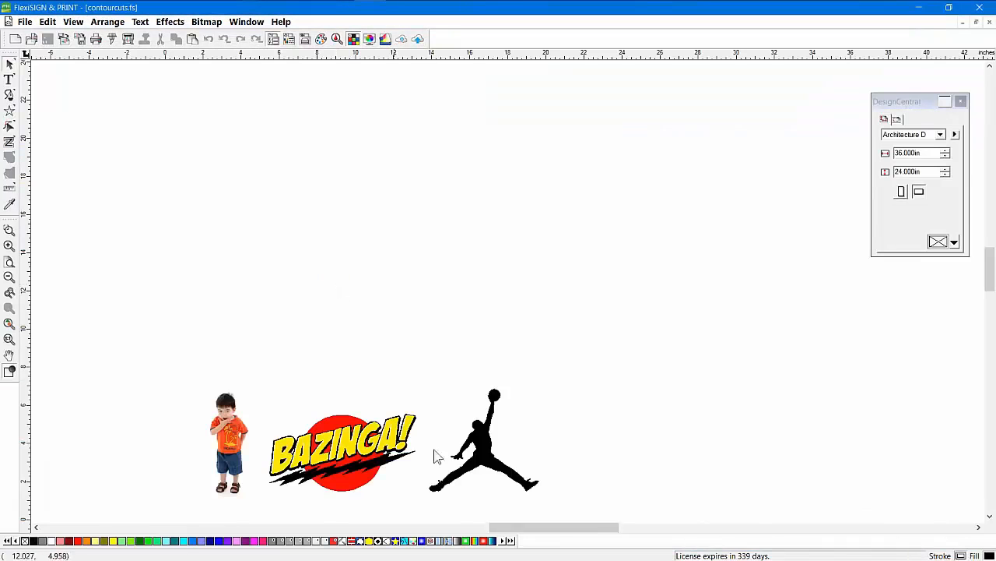
# Move the boy photo up into the empty area and enlarge it proportionally to about 6.66 x 9.99 in, centred near X 5.05 in, Y 14.67 in.
pyautogui.click(483, 465)
pyautogui.click(10, 372)
pyautogui.click(224, 450)
pyautogui.moveTo(223, 450); pyautogui.dragTo(218, 191)
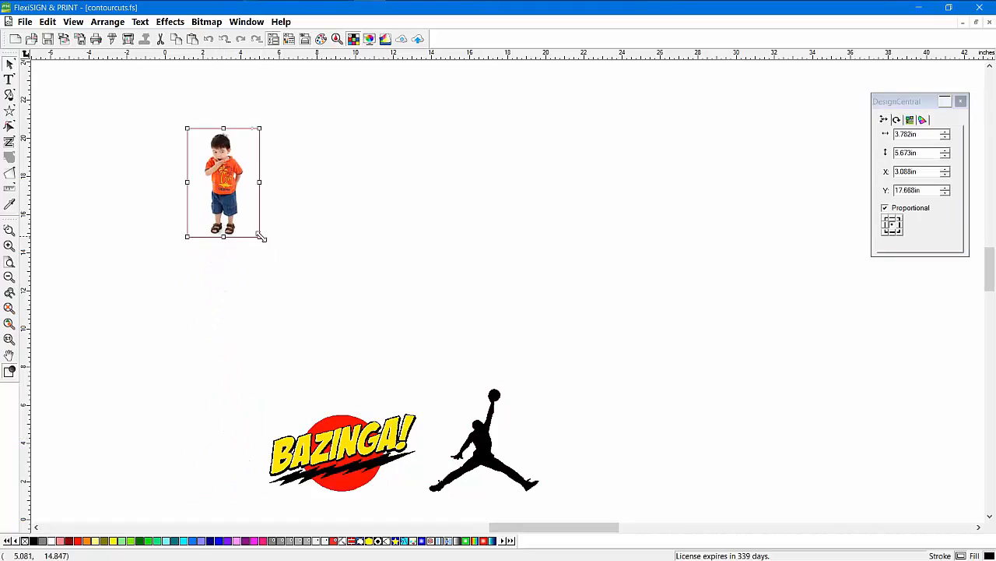
pyautogui.moveTo(259, 236); pyautogui.dragTo(312, 319)
pyautogui.moveTo(266, 175); pyautogui.dragTo(276, 192)
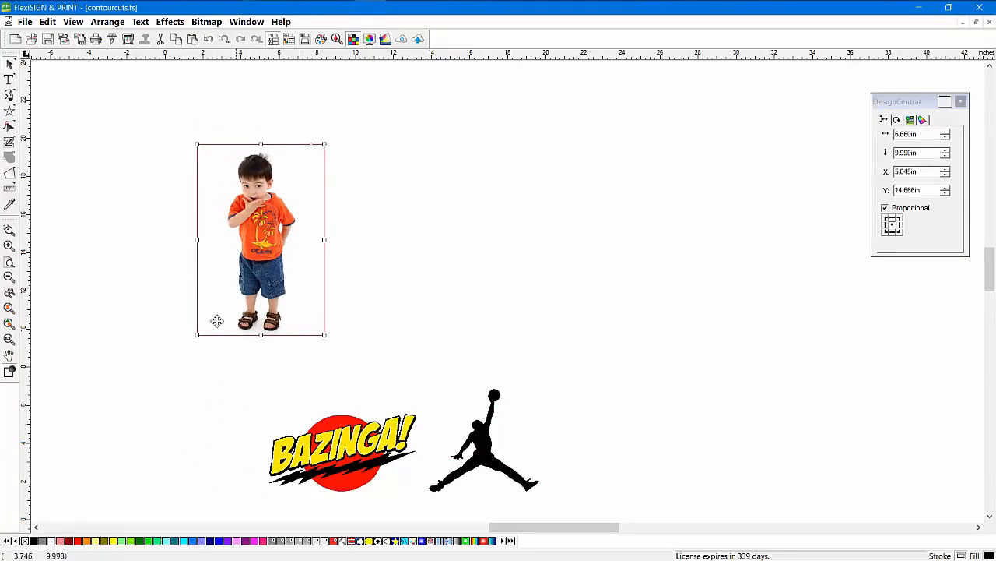
pyautogui.click(169, 21)
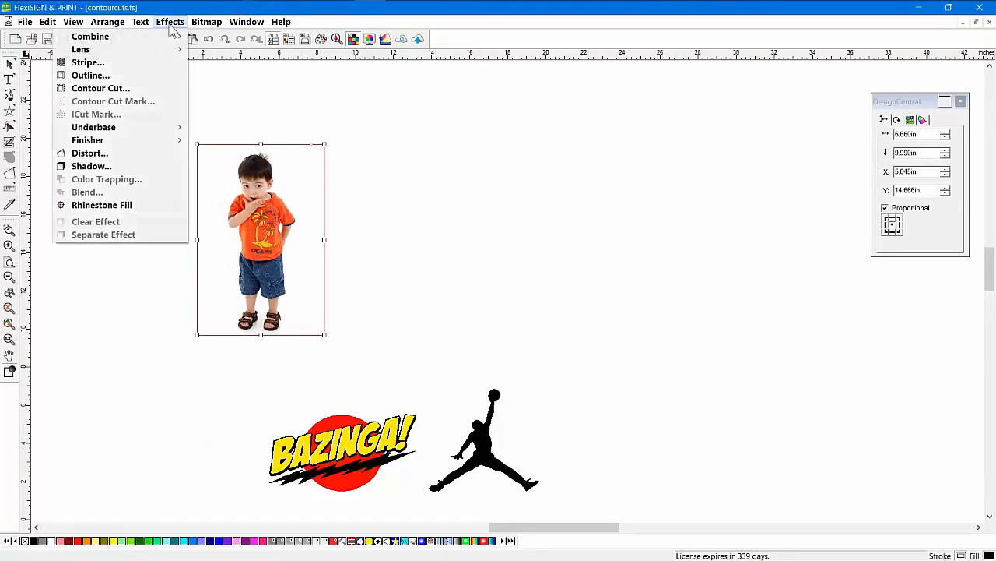
pyautogui.click(101, 88)
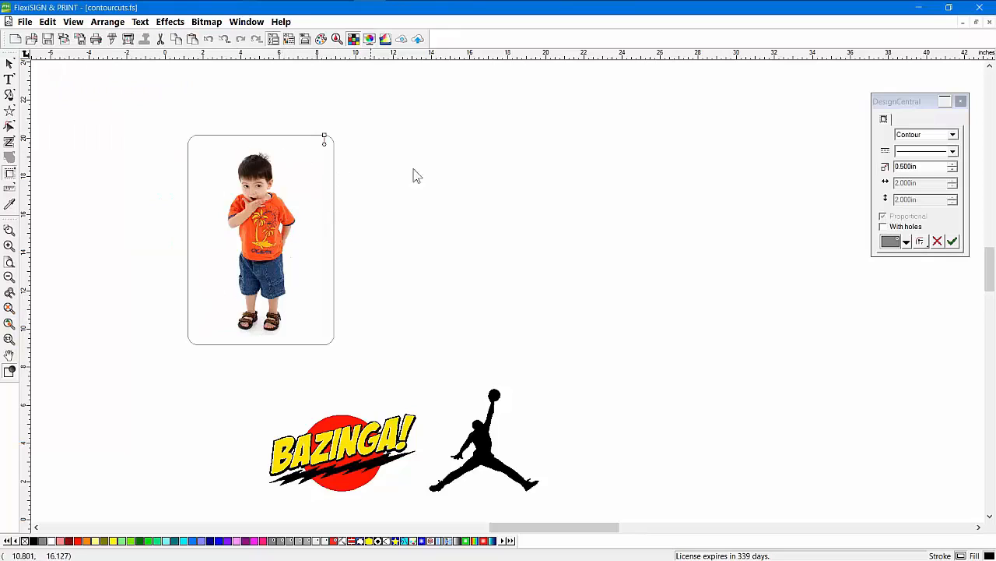
pyautogui.press('Escape')
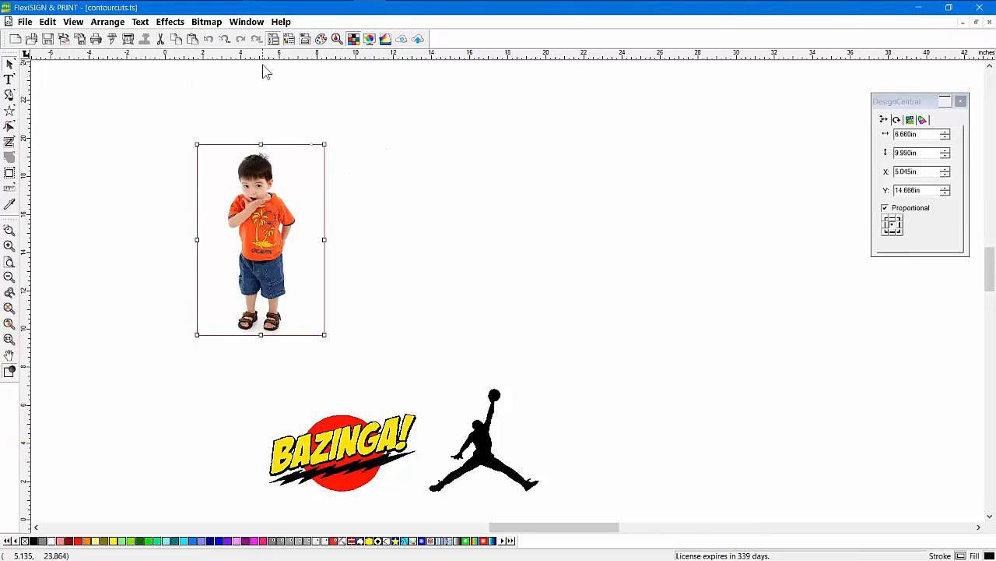
# Make the white background around the boy transparent with a tolerance of 32.
pyautogui.click(204, 23)
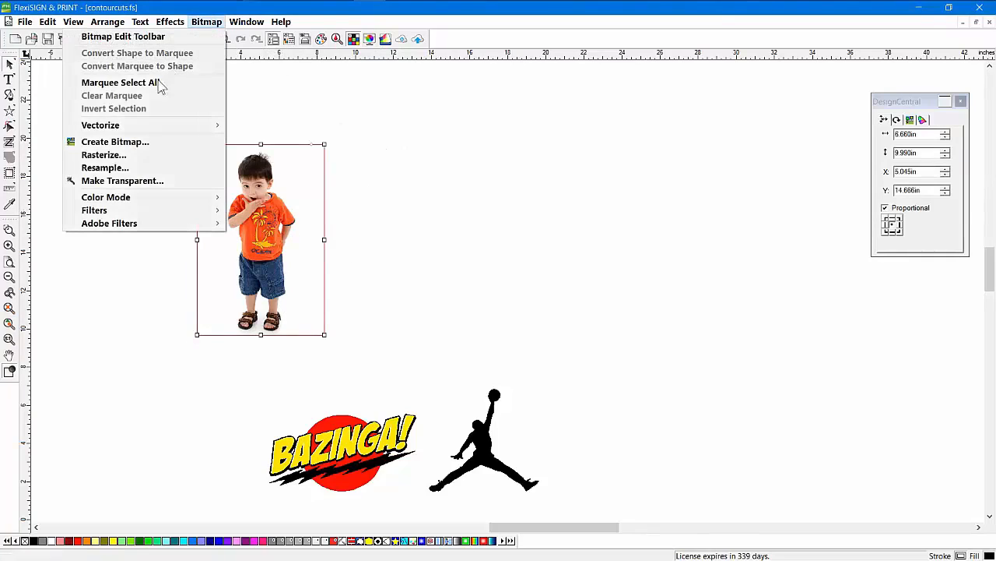
pyautogui.click(123, 180)
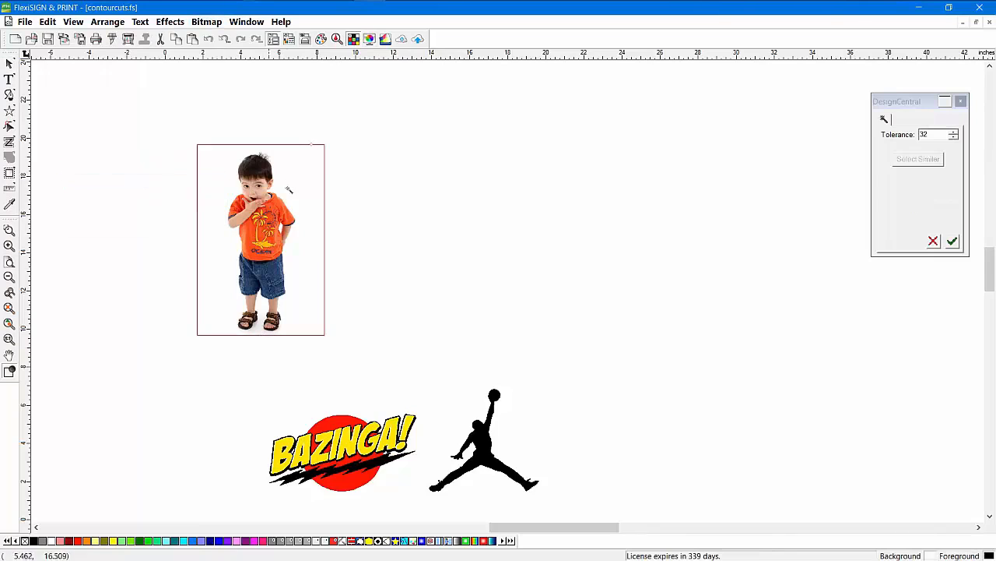
pyautogui.click(294, 178)
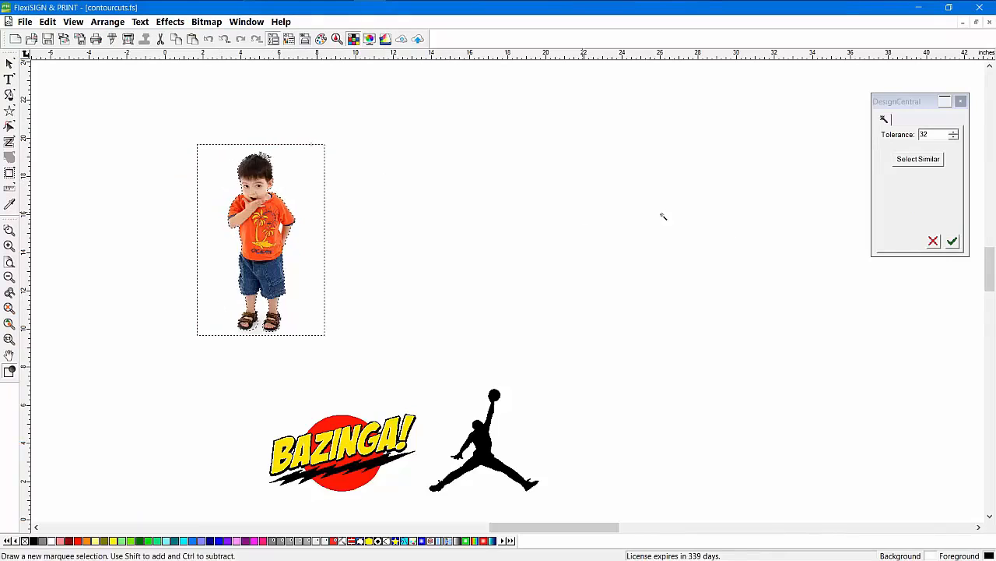
pyautogui.click(953, 241)
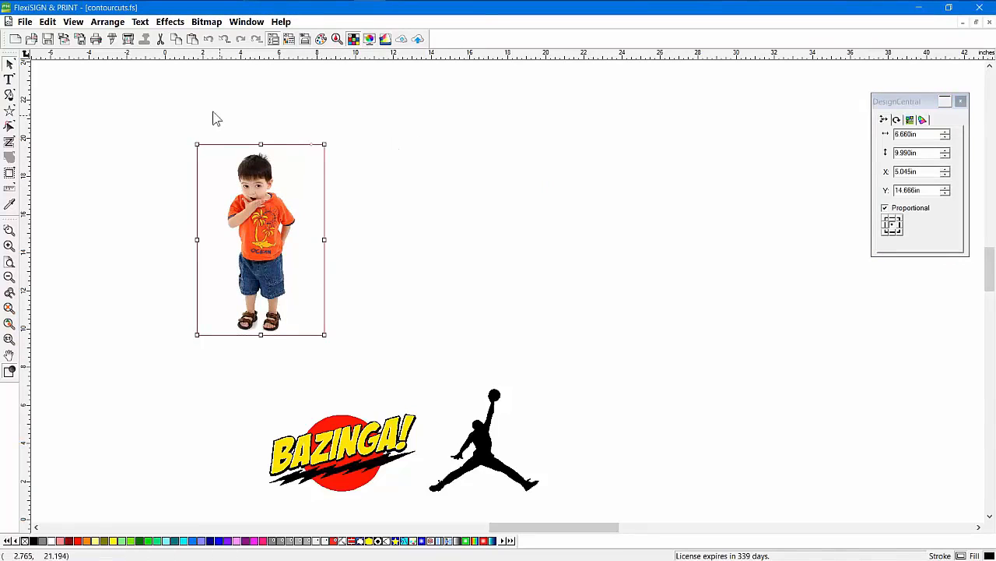
# Apply a contour cut around the boy with an offset of about 0.376 in and no holes, then move DesignCentral away from the photo.
pyautogui.click(169, 22)
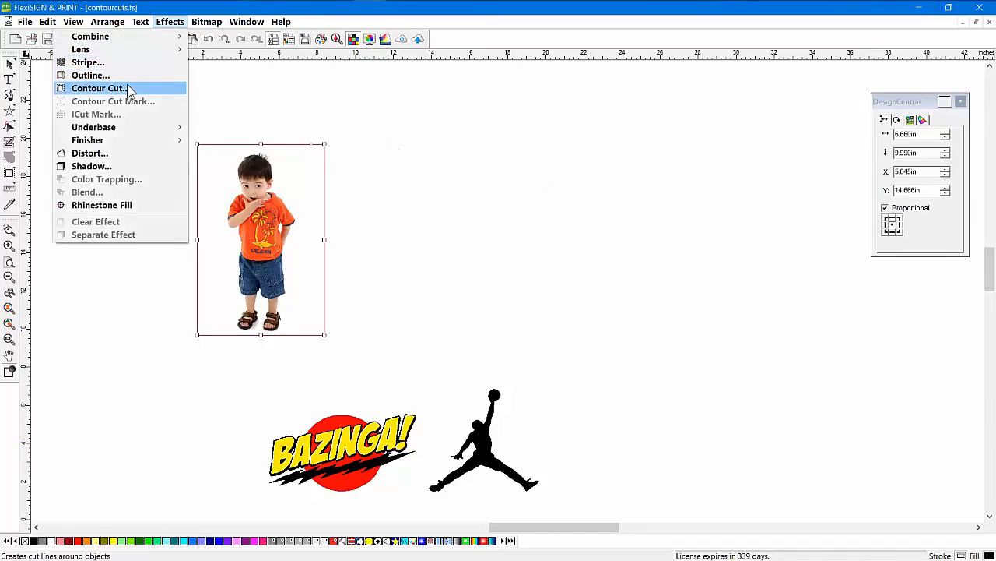
pyautogui.click(129, 90)
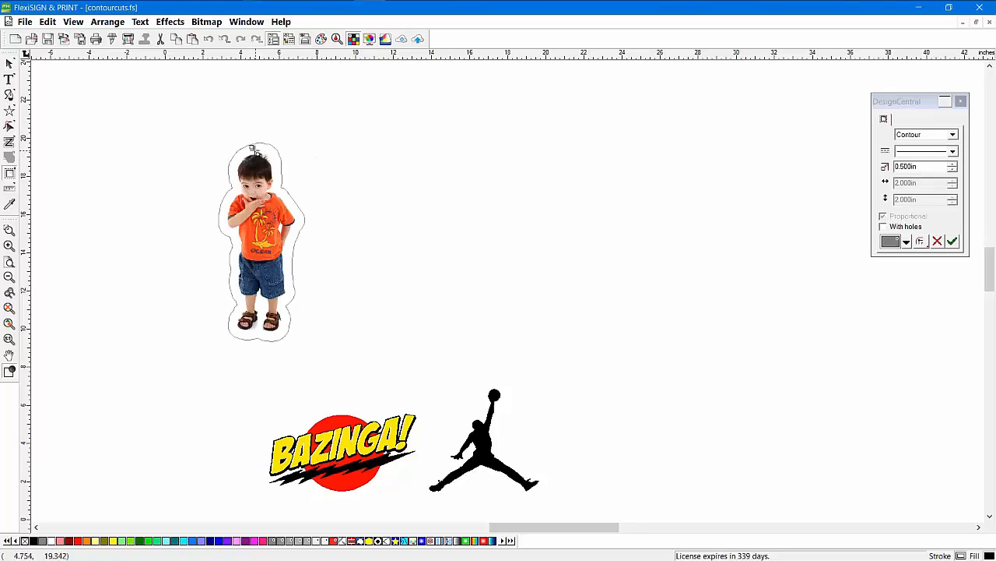
pyautogui.moveTo(253, 149); pyautogui.dragTo(255, 151)
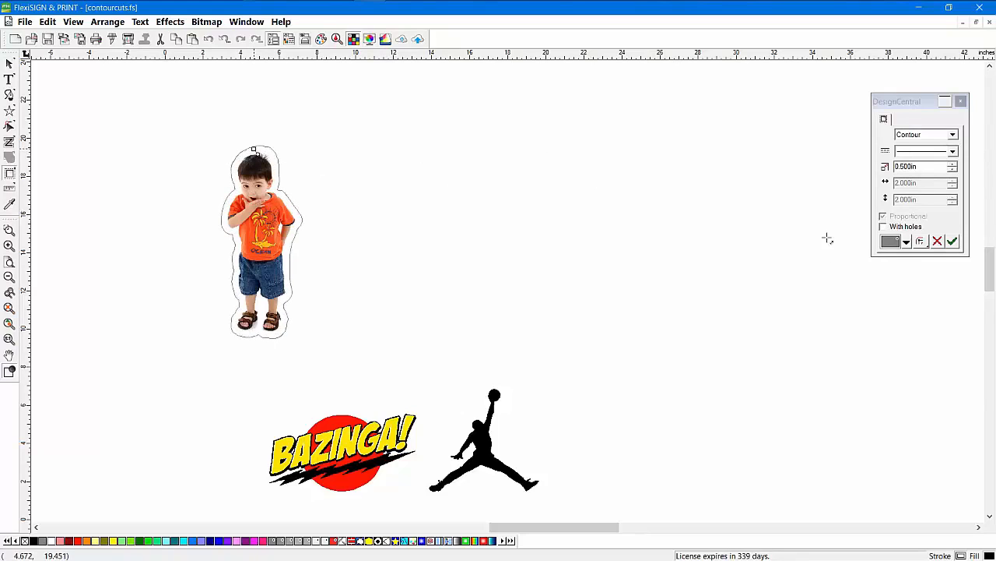
pyautogui.moveTo(896, 103); pyautogui.dragTo(436, 109)
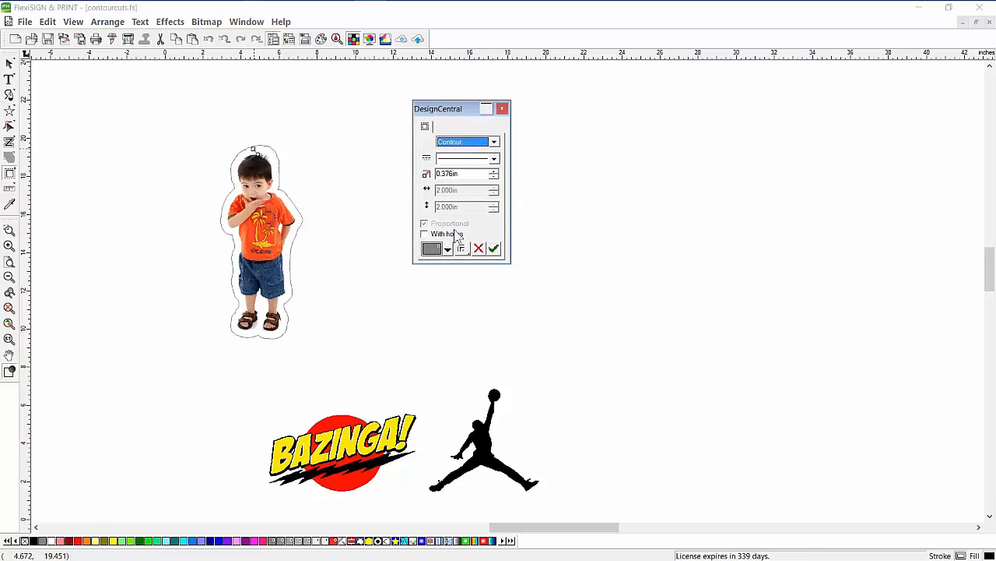
pyautogui.click(425, 235)
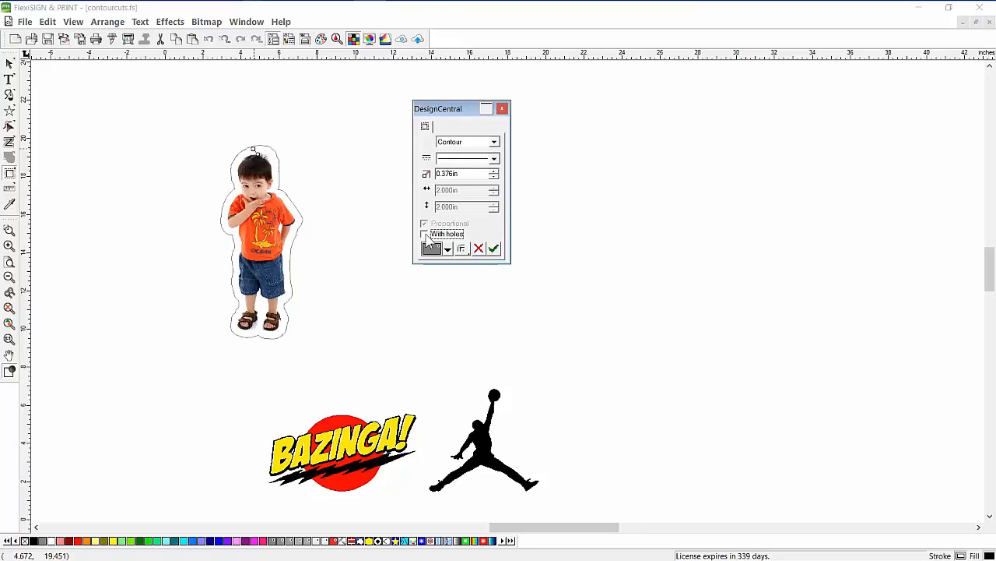
pyautogui.click(494, 248)
pyautogui.moveTo(448, 111); pyautogui.dragTo(635, 100)
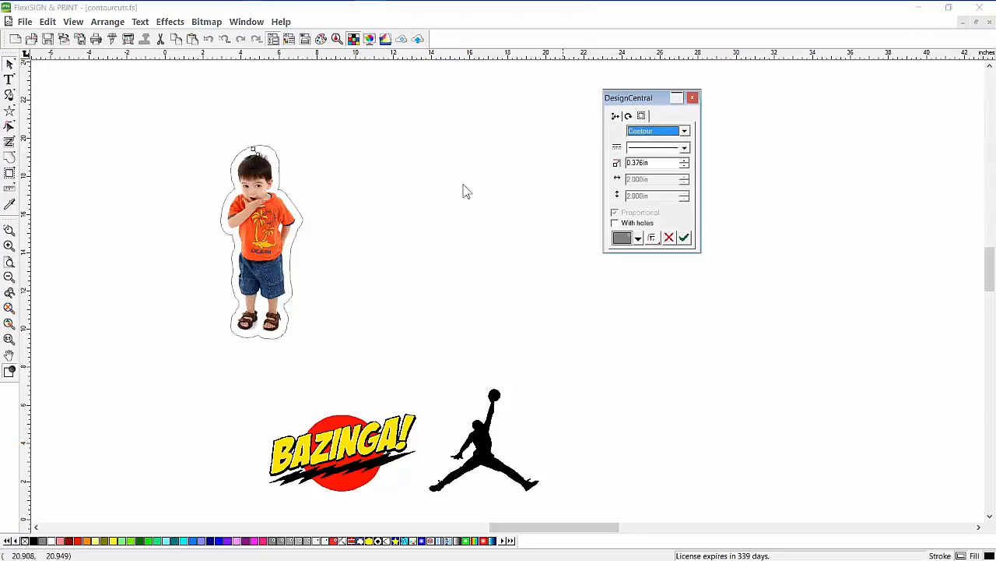
# Apply a contour cut to the BAZINGA! logo and another to the black jumping basketball figure.
pyautogui.moveTo(245, 393); pyautogui.dragTo(428, 501)
pyautogui.click(170, 21)
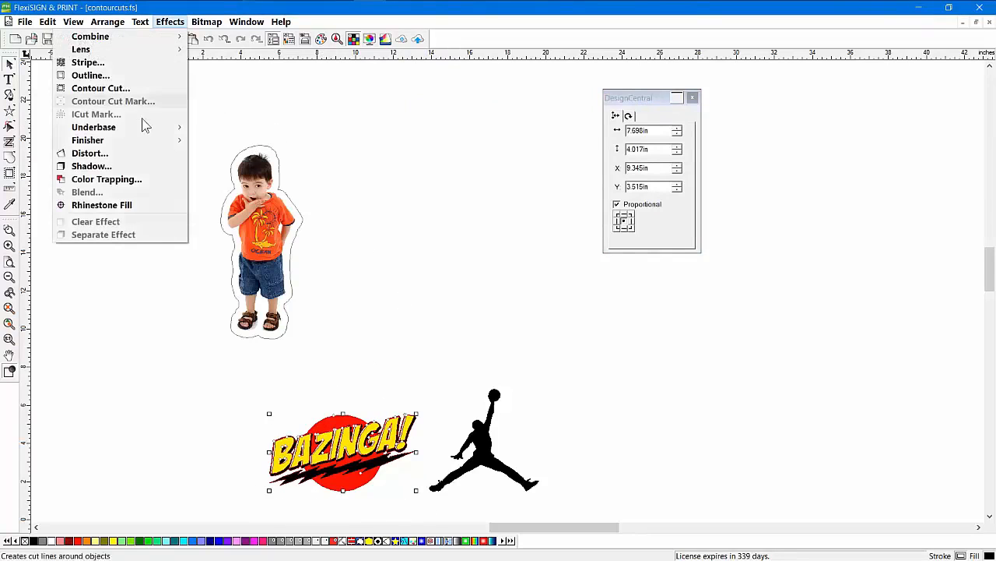
pyautogui.click(129, 89)
pyautogui.click(684, 238)
pyautogui.click(487, 455)
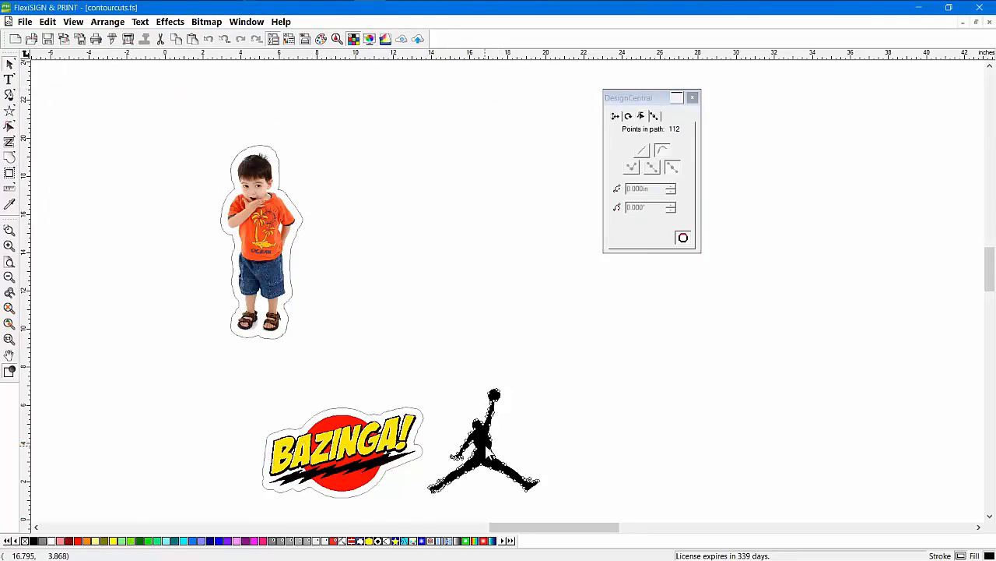
pyautogui.click(170, 21)
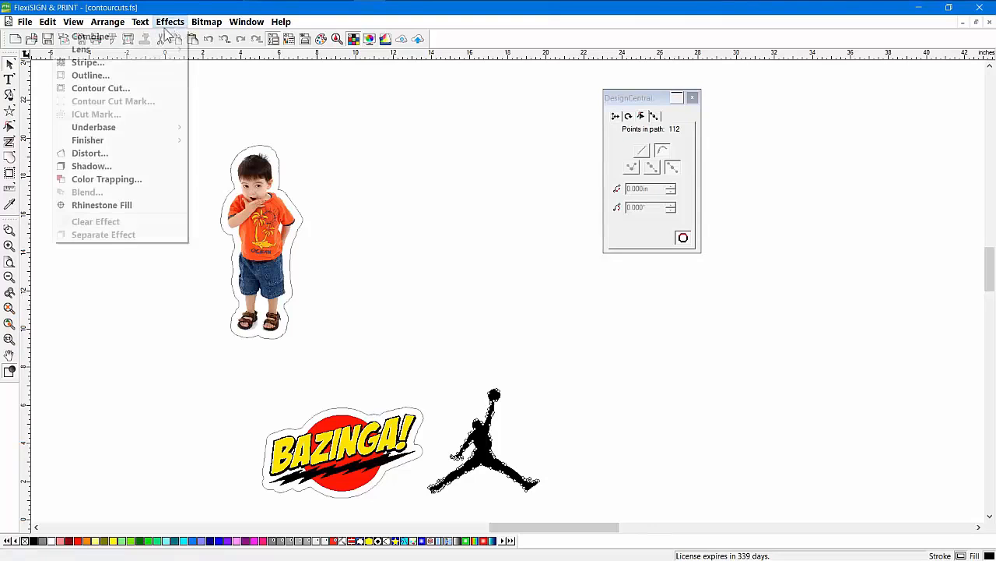
pyautogui.click(101, 88)
pyautogui.click(684, 238)
# Move the boy photo beside the BAZINGA! logo, centred near X 2.46 in, Y 7.18 in, and display the page outline, moving DesignCentral aside.
pyautogui.moveTo(259, 195); pyautogui.dragTo(210, 335)
pyautogui.click(699, 155)
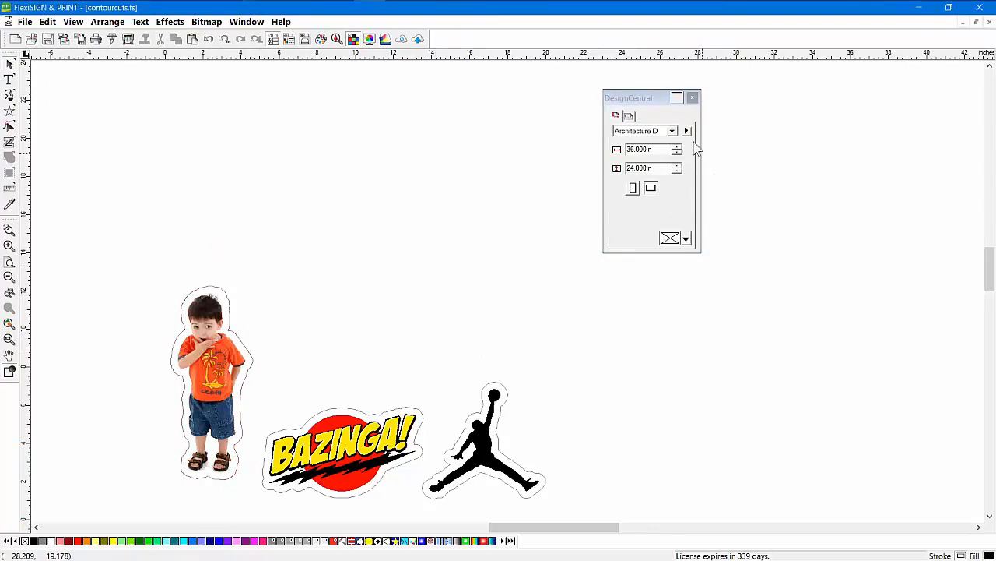
pyautogui.click(687, 131)
pyautogui.click(722, 176)
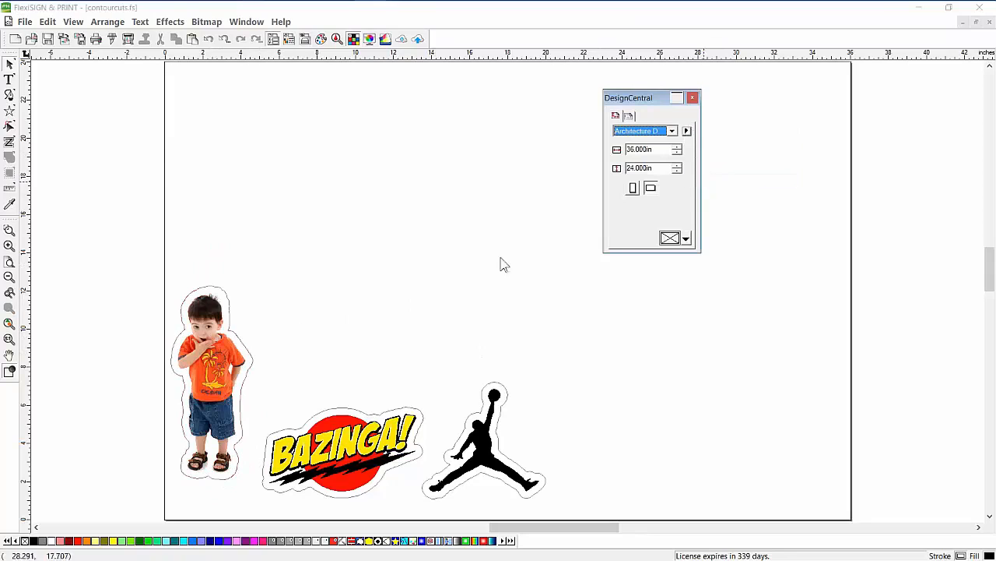
pyautogui.moveTo(625, 101); pyautogui.dragTo(840, 107)
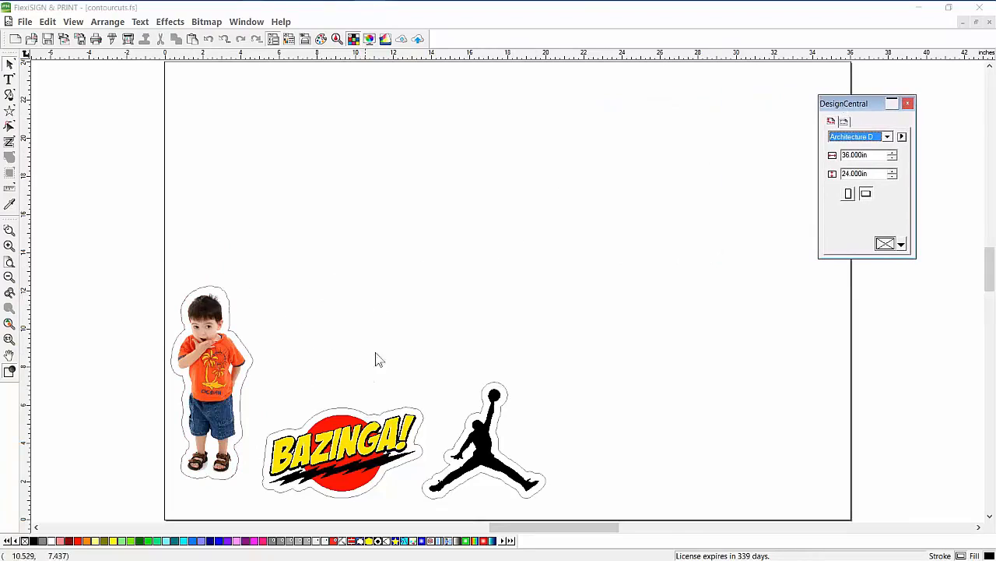
# Scale the boy and his contour cut down proportionally to about 6.65 in tall and place them level with the other two designs.
pyautogui.moveTo(149, 268); pyautogui.dragTo(329, 415)
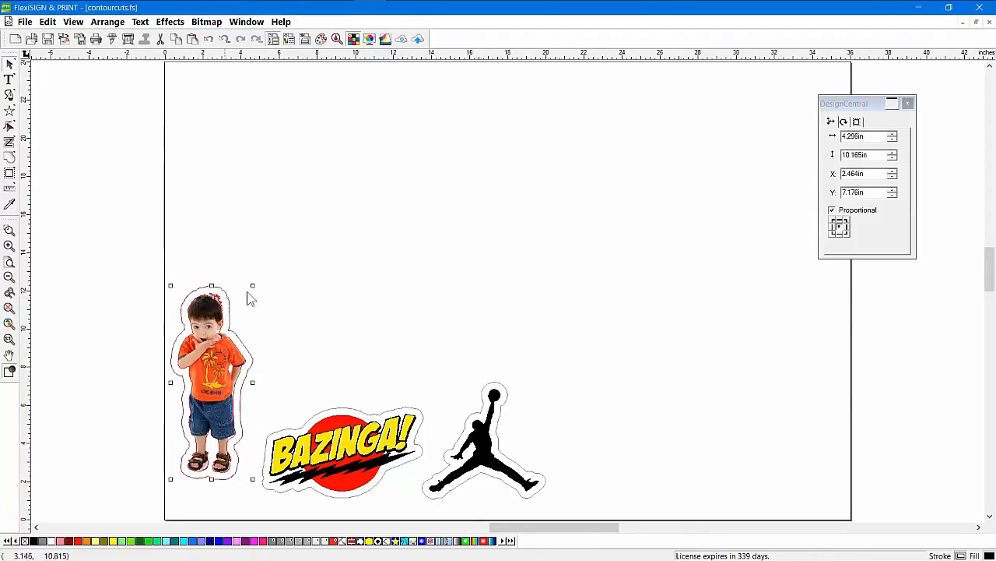
pyautogui.moveTo(252, 285); pyautogui.dragTo(223, 351)
pyautogui.moveTo(204, 414); pyautogui.dragTo(225, 443)
# Duplicate the row of three contour-cut designs twice upward to form three rows, and undo both copies.
pyautogui.moveTo(137, 353); pyautogui.dragTo(555, 513)
pyautogui.moveTo(475, 450); pyautogui.dragTo(472, 316)
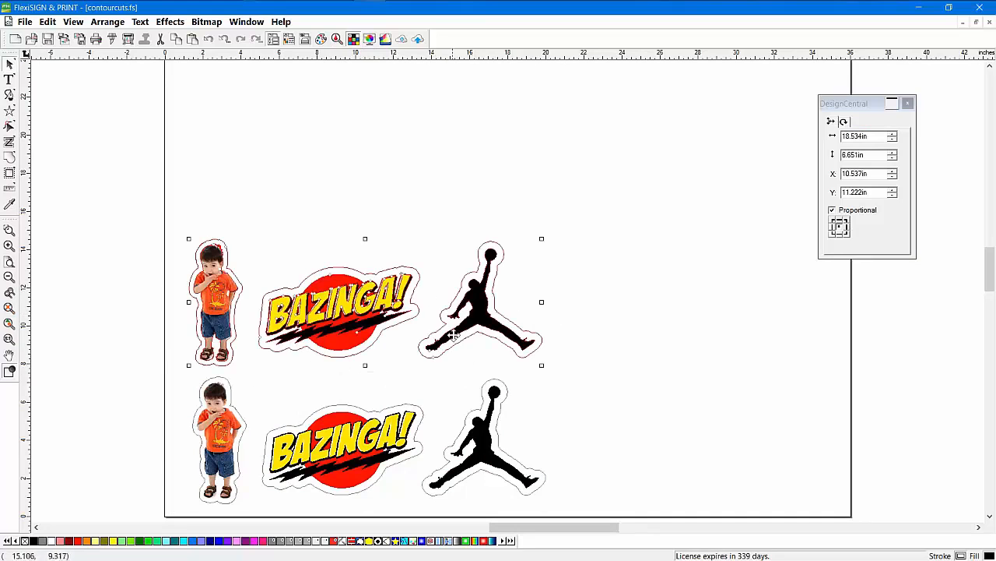
pyautogui.moveTo(476, 318); pyautogui.dragTo(484, 173)
pyautogui.moveTo(547, 157); pyautogui.dragTo(548, 156)
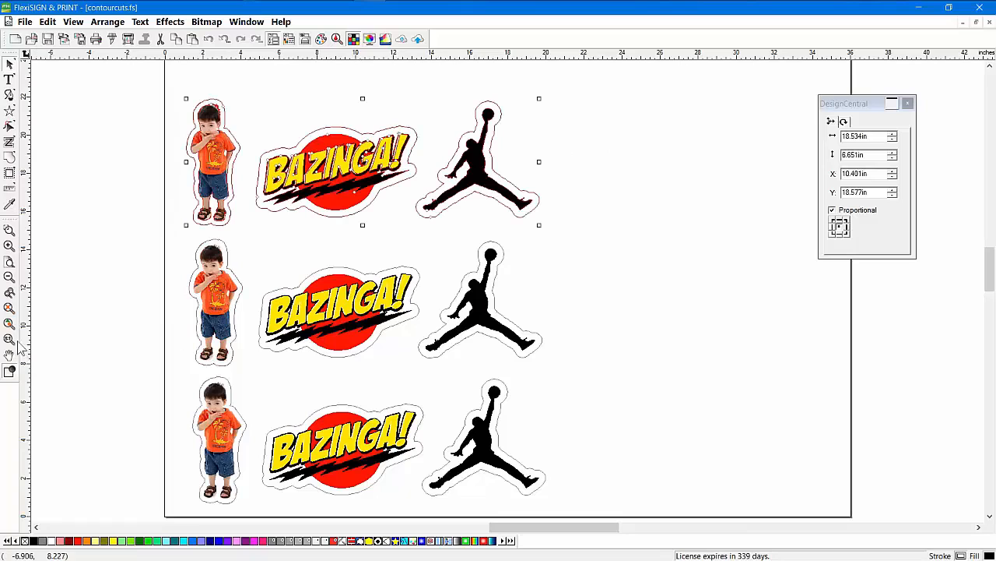
pyautogui.click(9, 265)
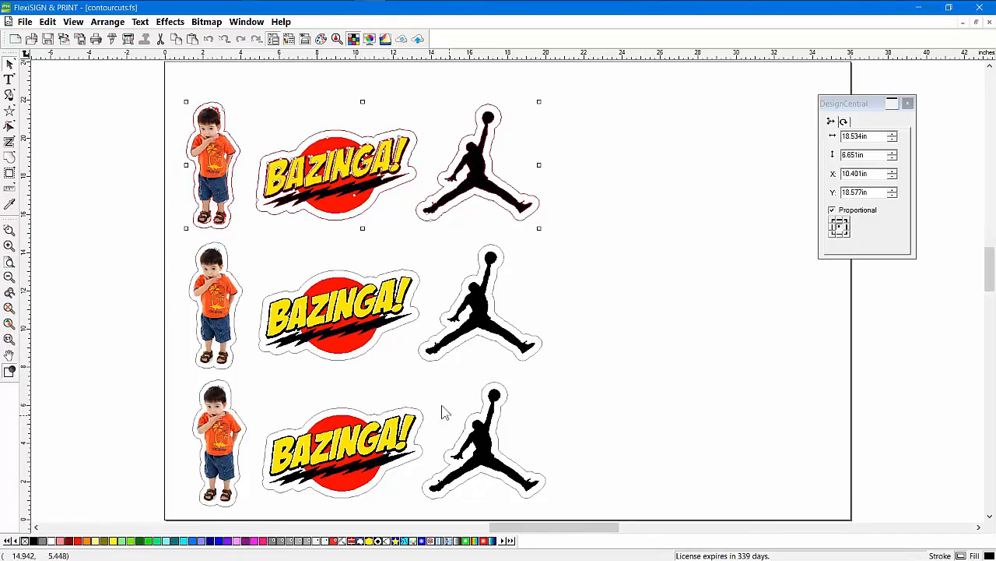
pyautogui.click(209, 40)
pyautogui.click(209, 40)
# Apply True Shape Nest to all three designs within 36 x 24 in, using 5 copies, 15° rotation and increased spacing.
pyautogui.moveTo(164, 340); pyautogui.dragTo(576, 511)
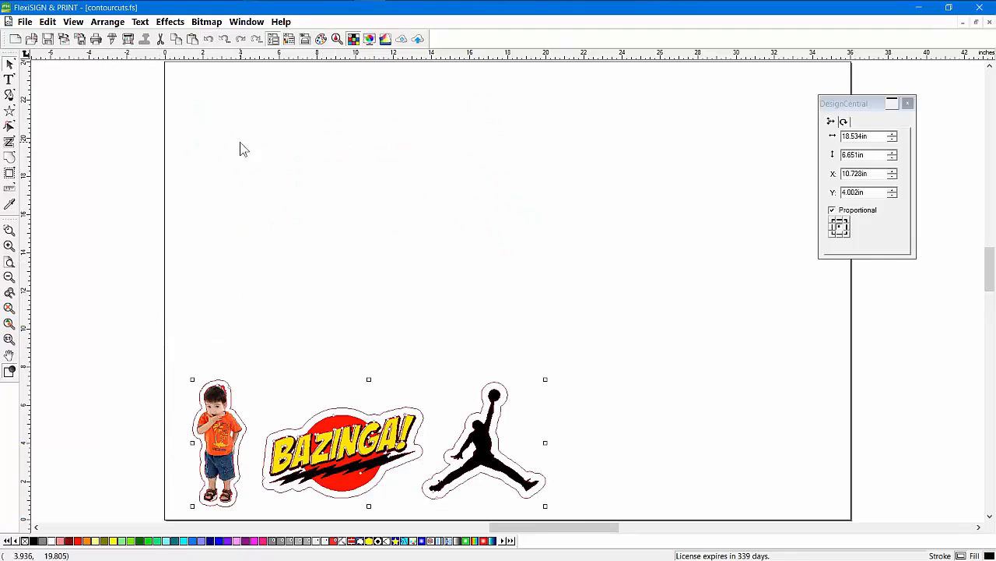
pyautogui.click(109, 24)
pyautogui.moveTo(94, 255)
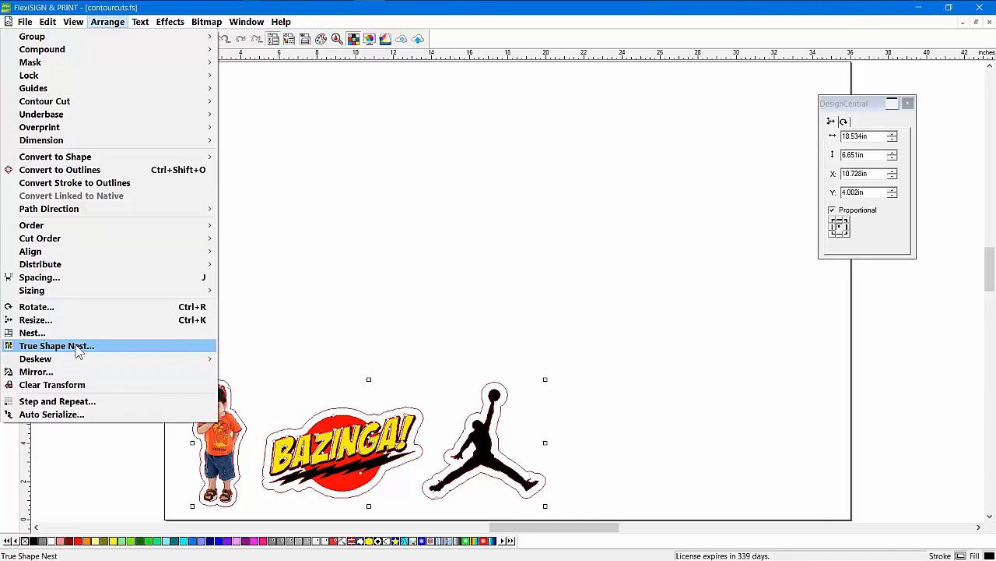
pyautogui.click(78, 345)
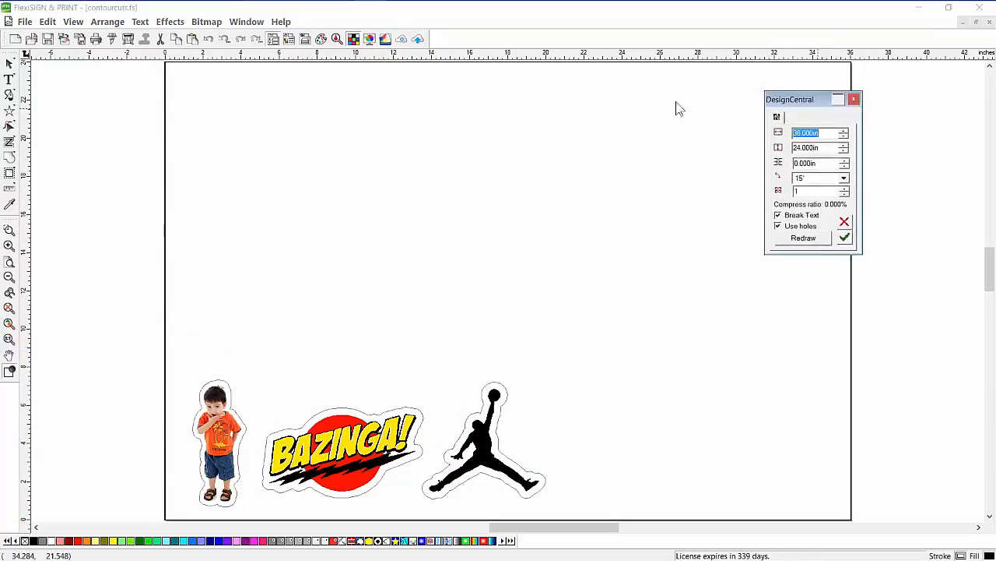
pyautogui.click(673, 187)
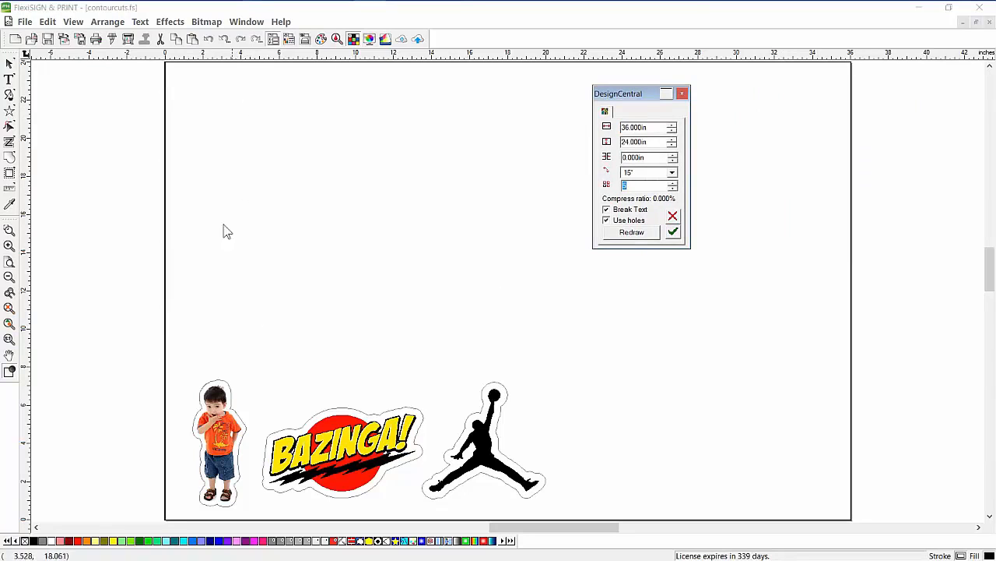
pyautogui.click(673, 155)
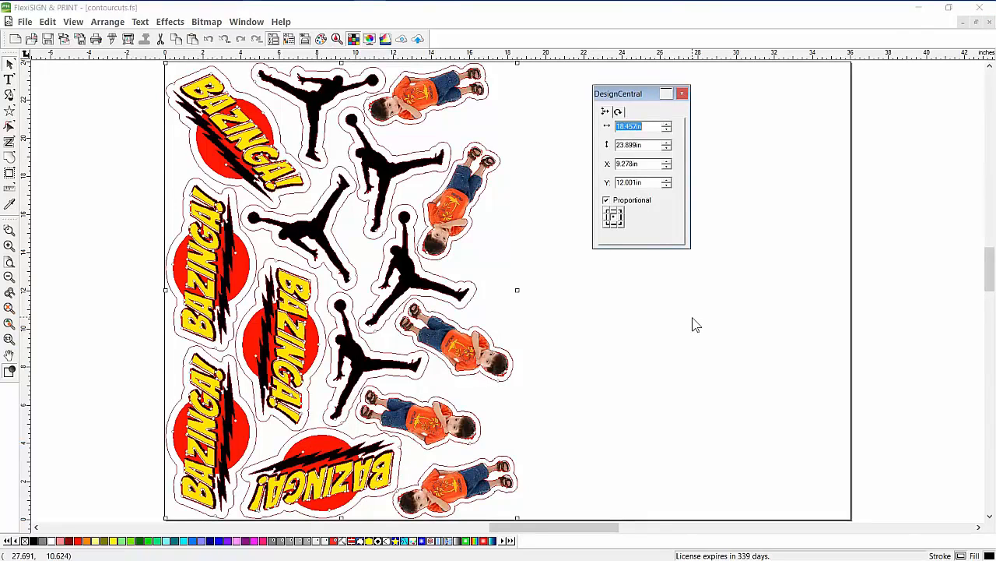
pyautogui.moveTo(628, 98); pyautogui.dragTo(827, 107)
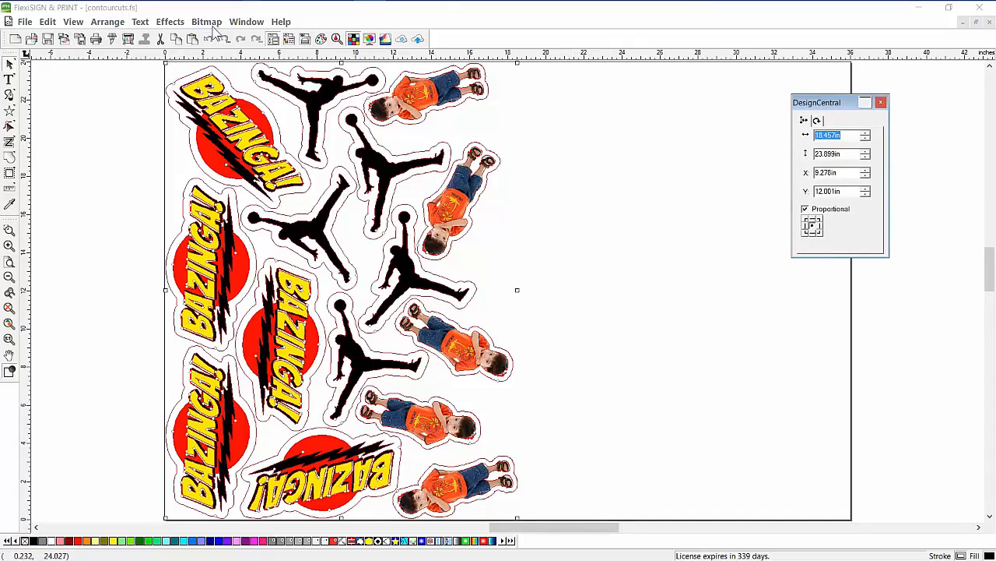
# Reorder the nested designs' cutting with a lower-right cut origin, optimized start points and sorting set to Maximize speed.
pyautogui.click(108, 21)
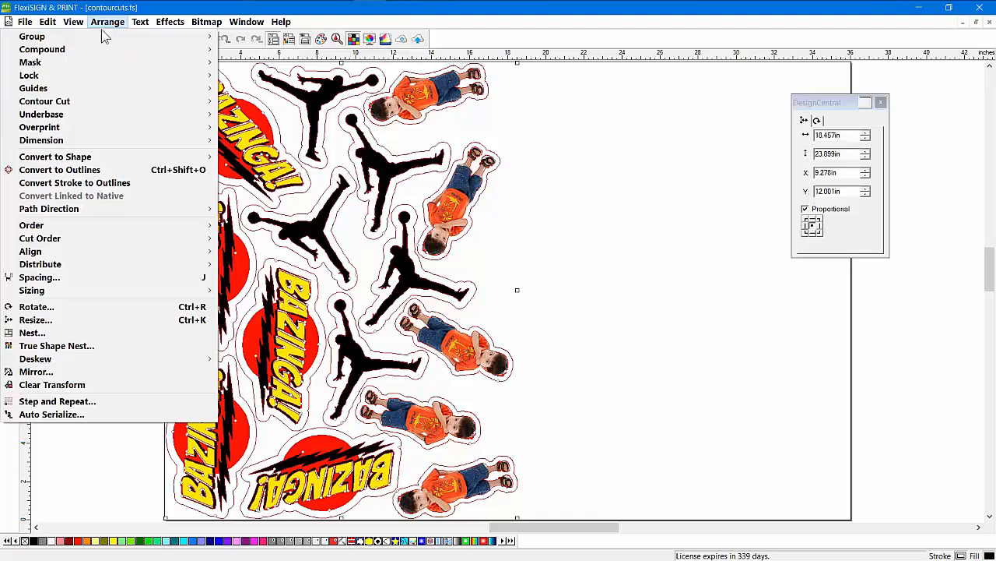
pyautogui.moveTo(111, 241)
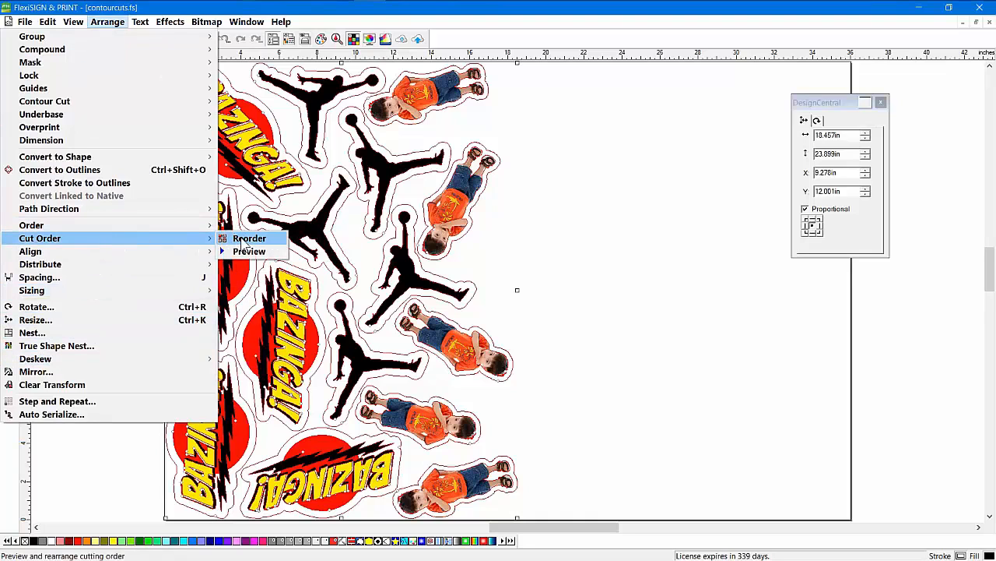
pyautogui.click(248, 238)
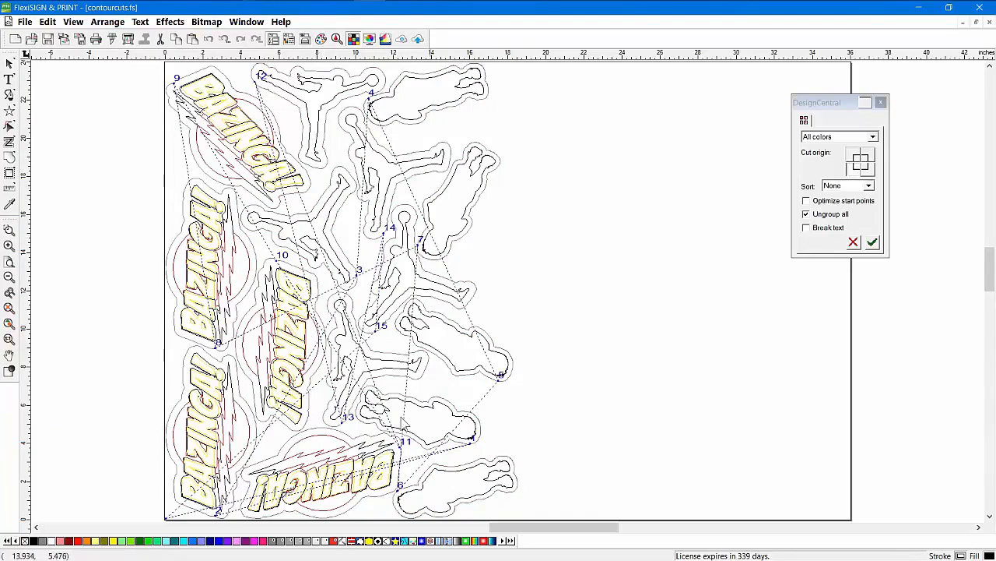
pyautogui.click(871, 176)
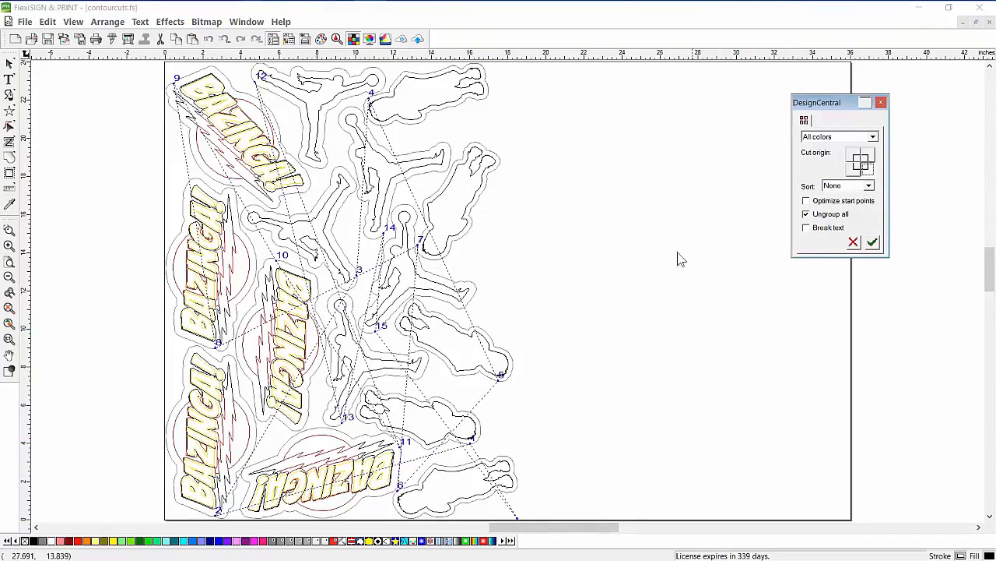
pyautogui.click(807, 201)
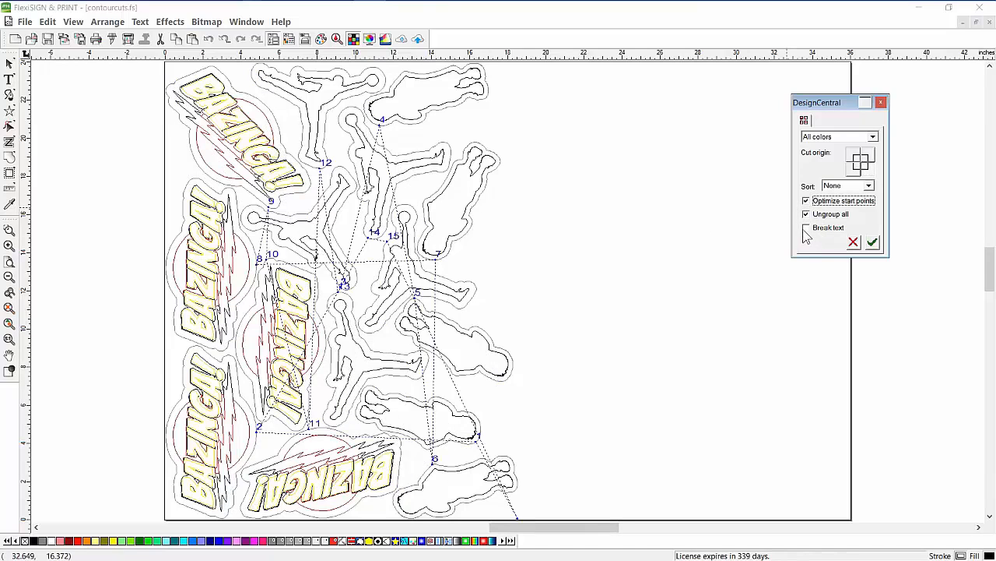
pyautogui.click(849, 186)
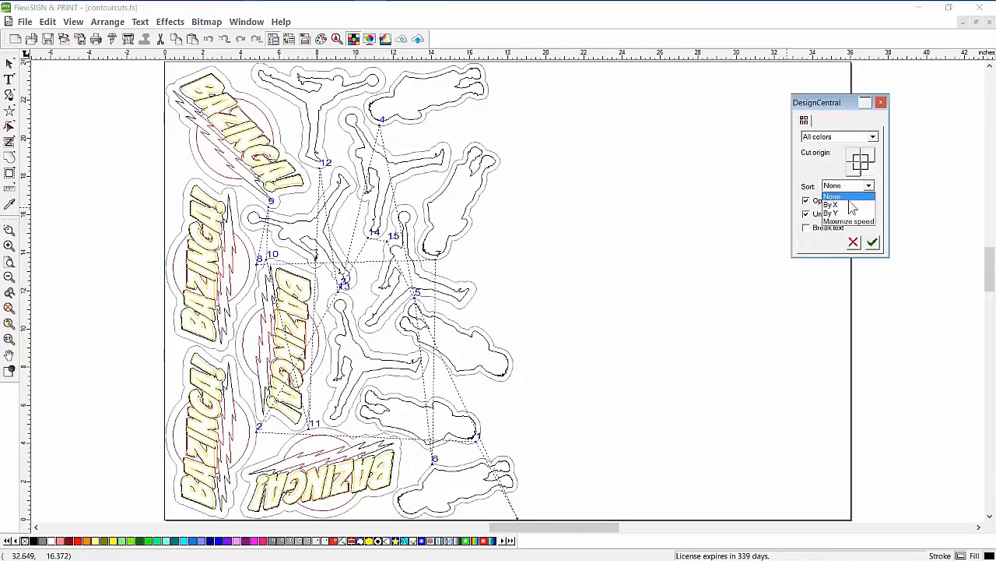
pyautogui.click(849, 222)
pyautogui.click(873, 243)
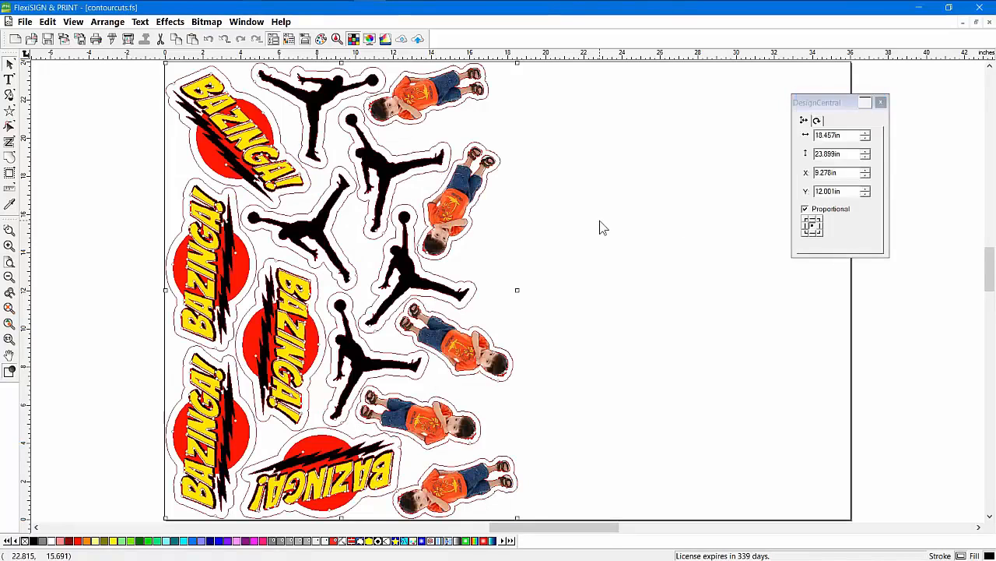
# Preview the cut order from a lower-right cut origin at maximum playback speed, and close the preview.
pyautogui.click(105, 23)
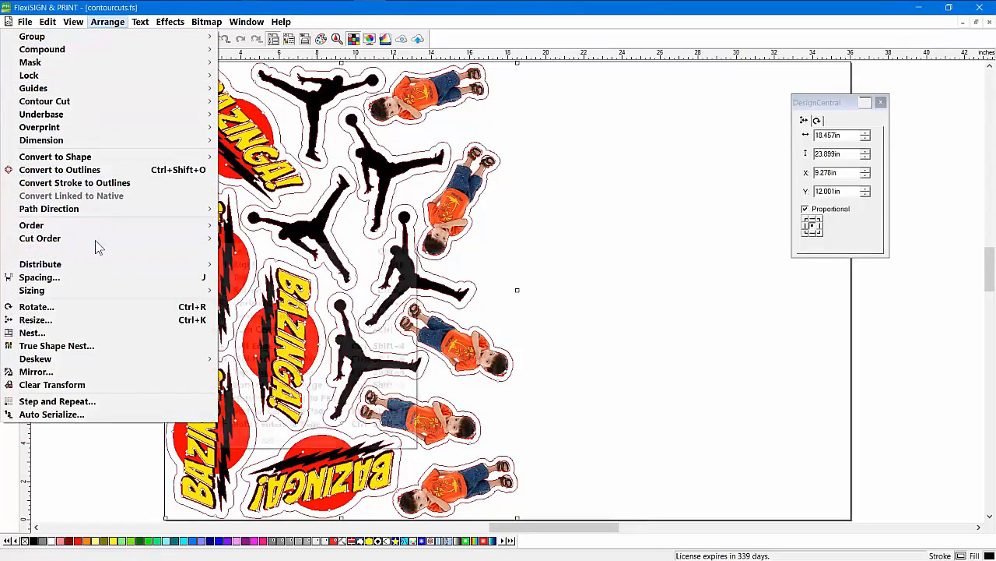
pyautogui.moveTo(97, 245)
pyautogui.click(238, 252)
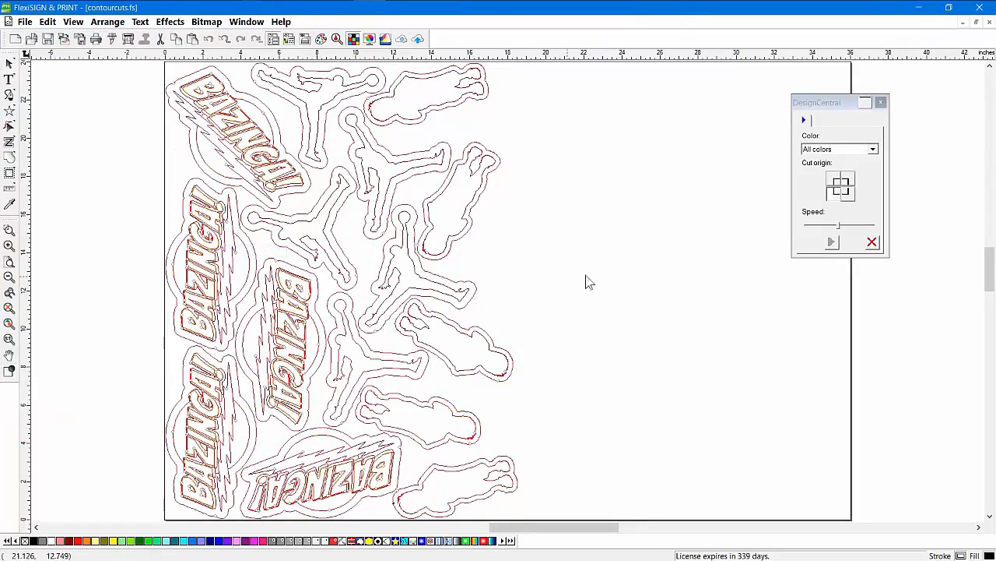
pyautogui.click(851, 195)
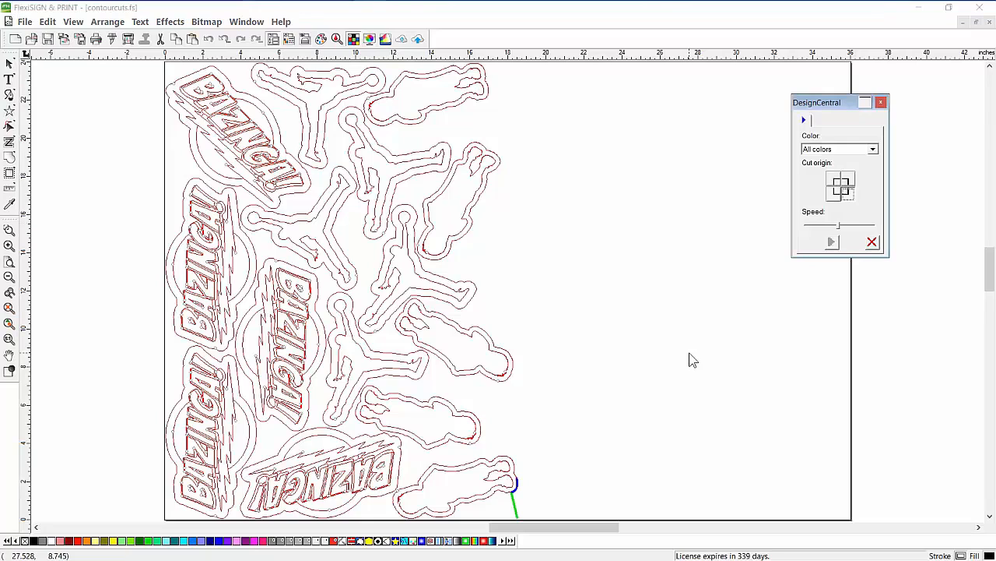
pyautogui.moveTo(838, 225); pyautogui.dragTo(876, 226)
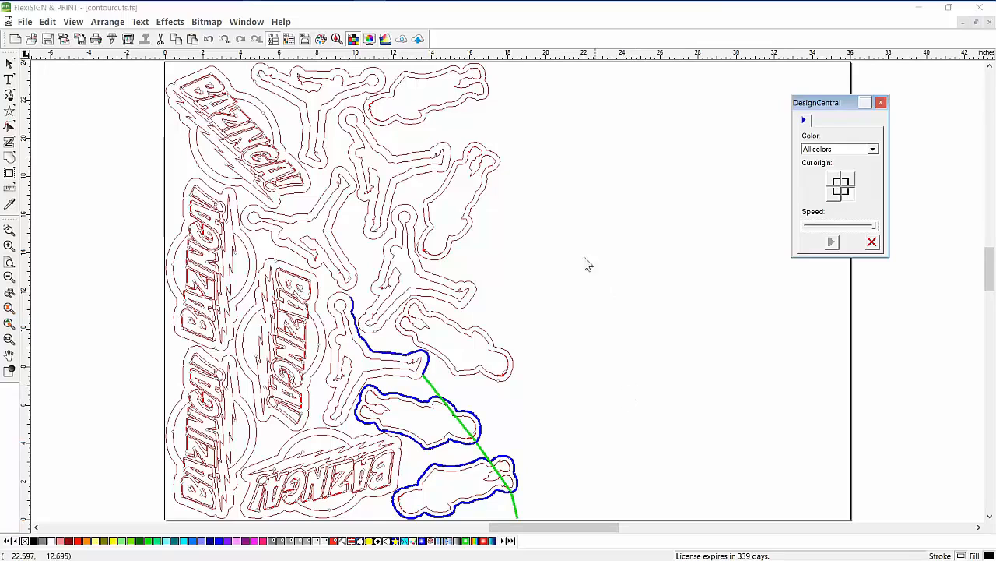
pyautogui.click(873, 244)
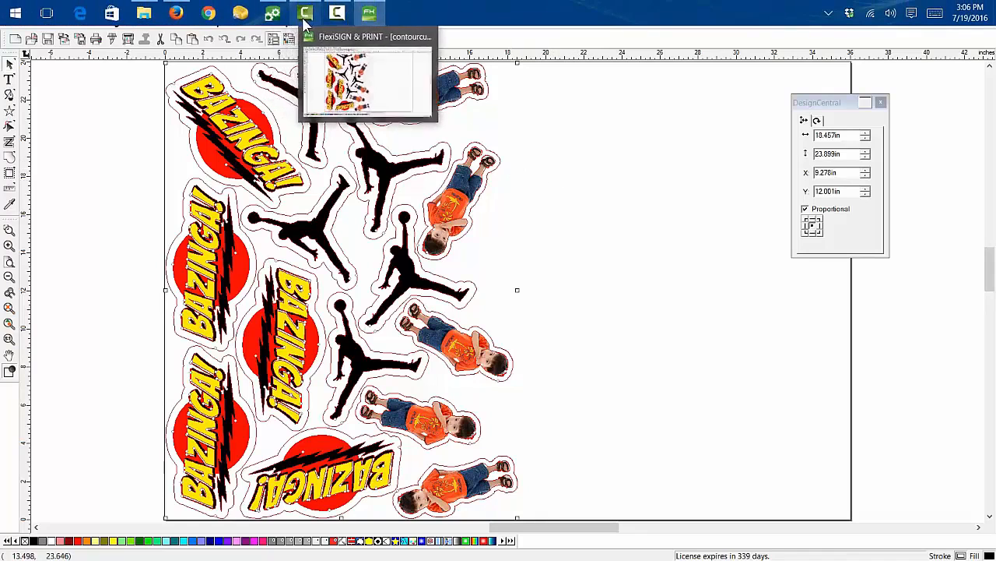
# Switch to Production Manager and open the properties of the held VJ-1638 strawberry JPEG job in a maximized window.
pyautogui.moveTo(323, 22)
pyautogui.click(272, 14)
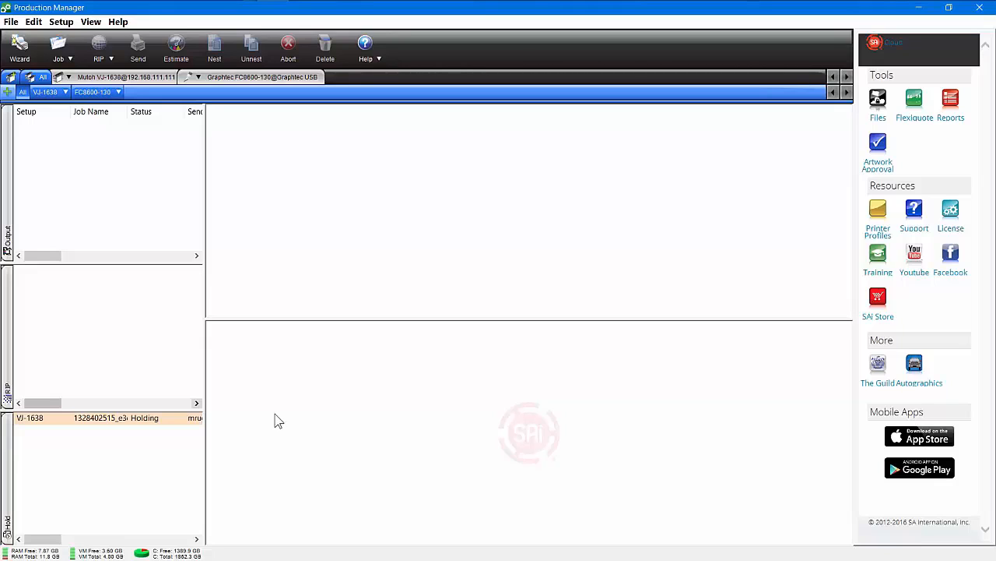
pyautogui.click(92, 420)
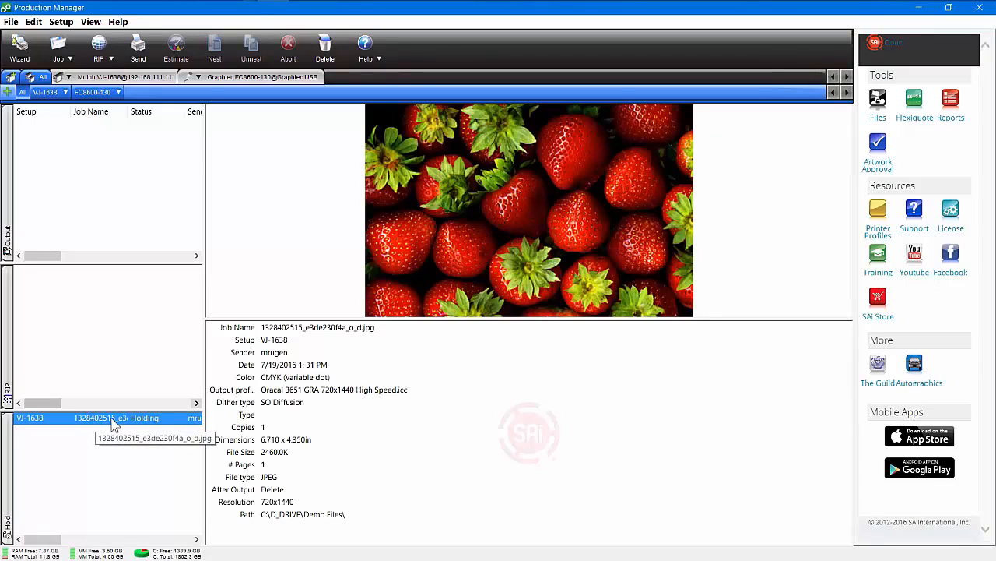
pyautogui.doubleClick(114, 425)
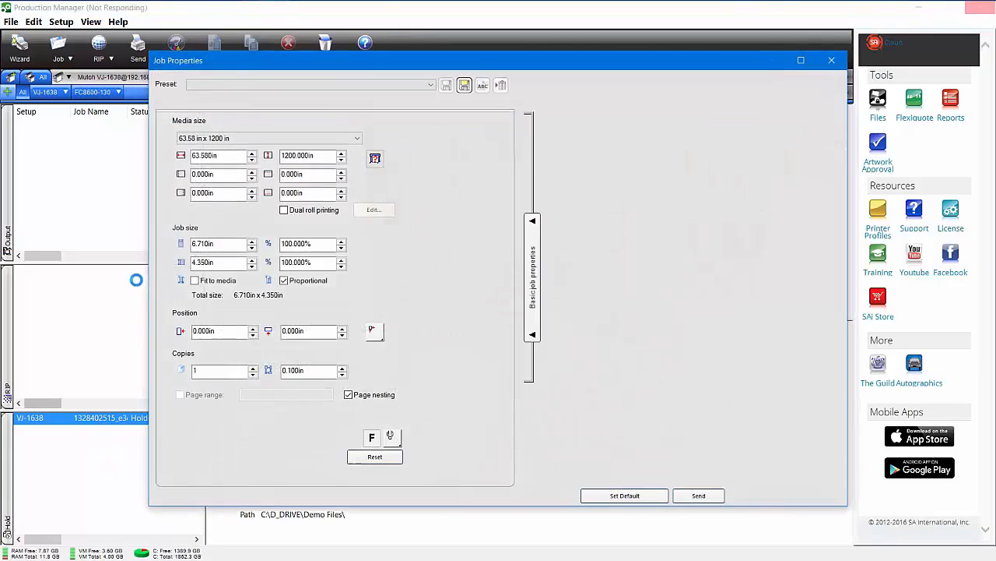
pyautogui.doubleClick(476, 60)
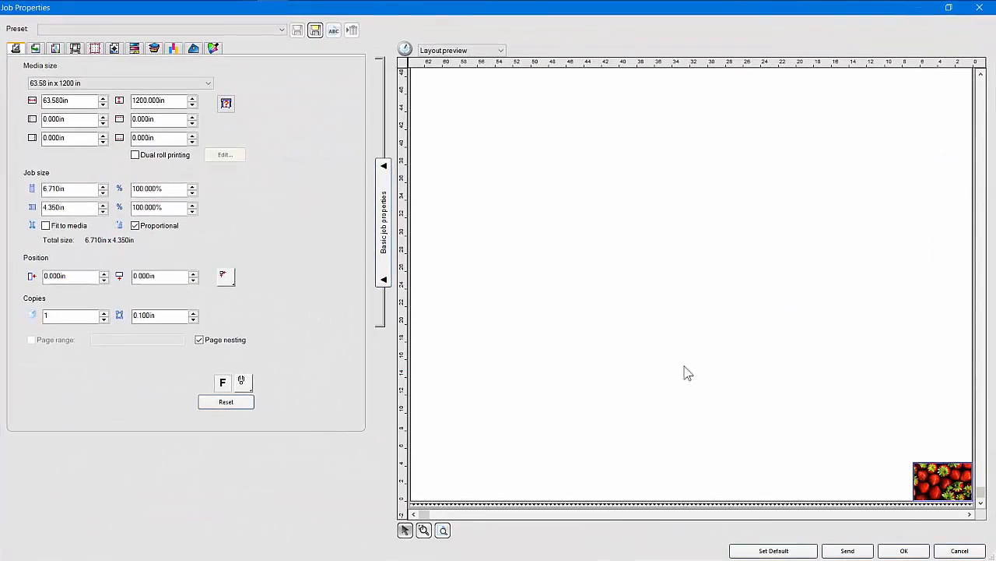
# Enlarge the strawberry image in the layout preview proportionally to about 58.97 x 38.23 in and reposition it on the media.
pyautogui.click(957, 472)
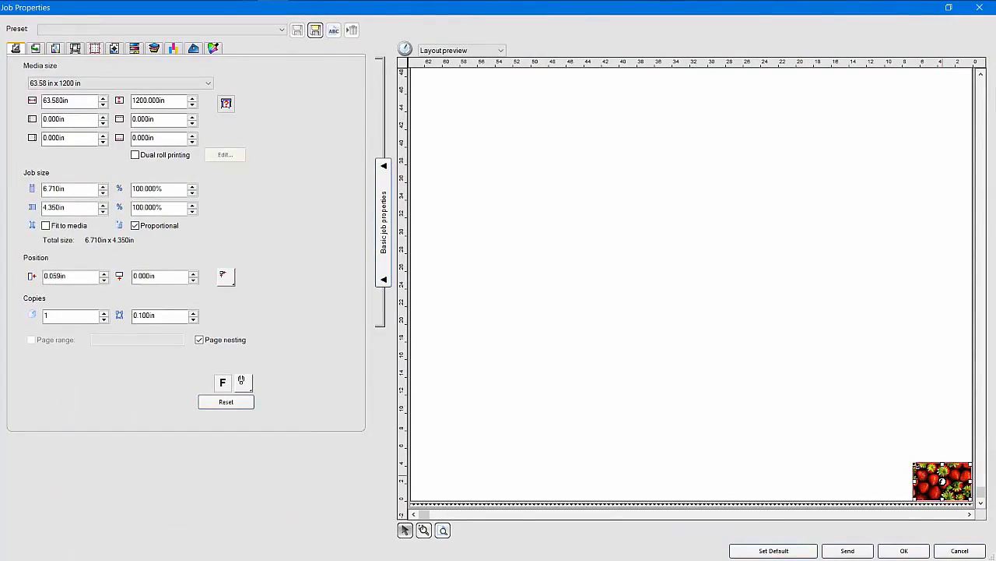
pyautogui.moveTo(914, 465); pyautogui.dragTo(461, 222)
pyautogui.moveTo(638, 269); pyautogui.dragTo(623, 288)
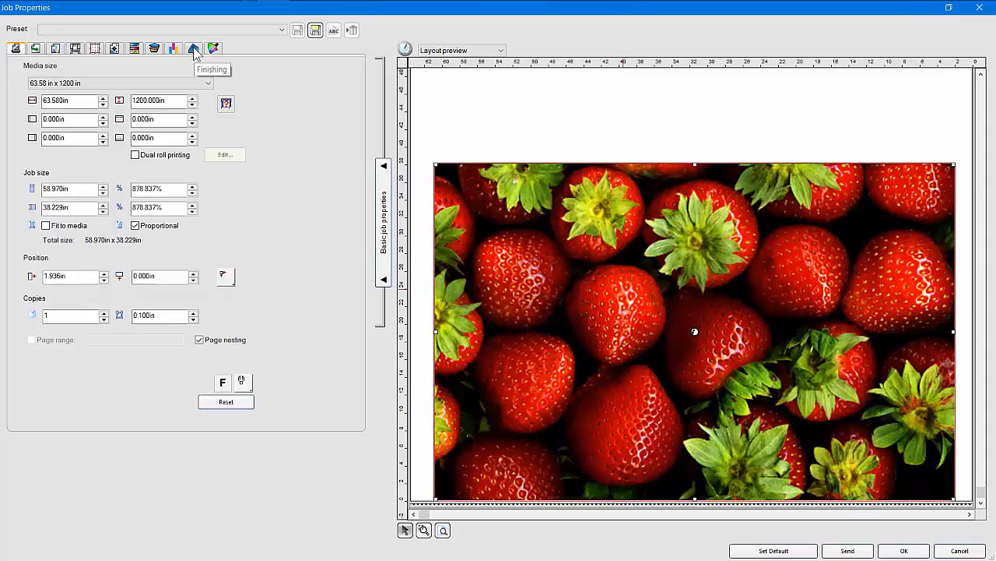
# Enable grommets, fold and bleed in the strawberry job's finishing settings.
pyautogui.click(193, 48)
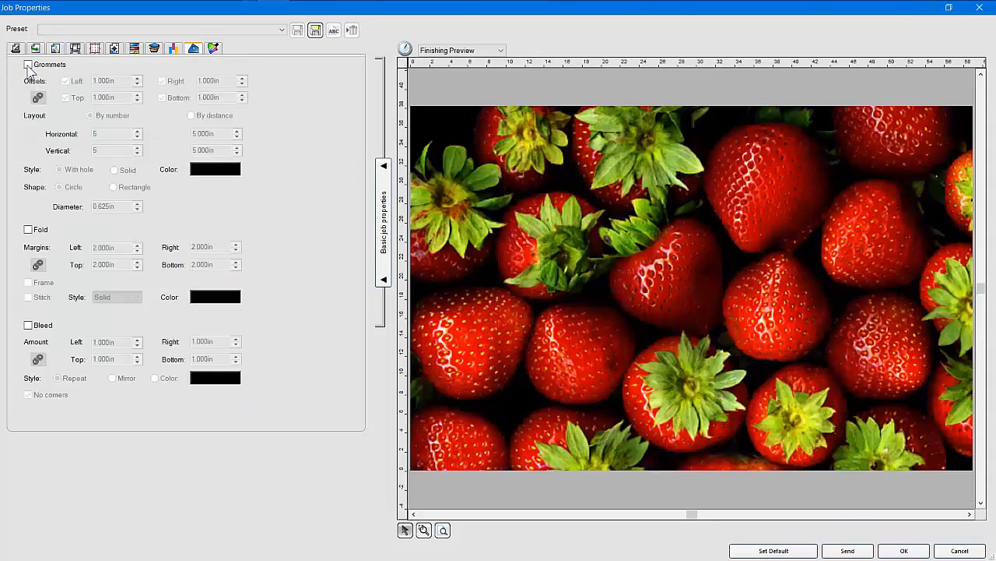
pyautogui.click(29, 66)
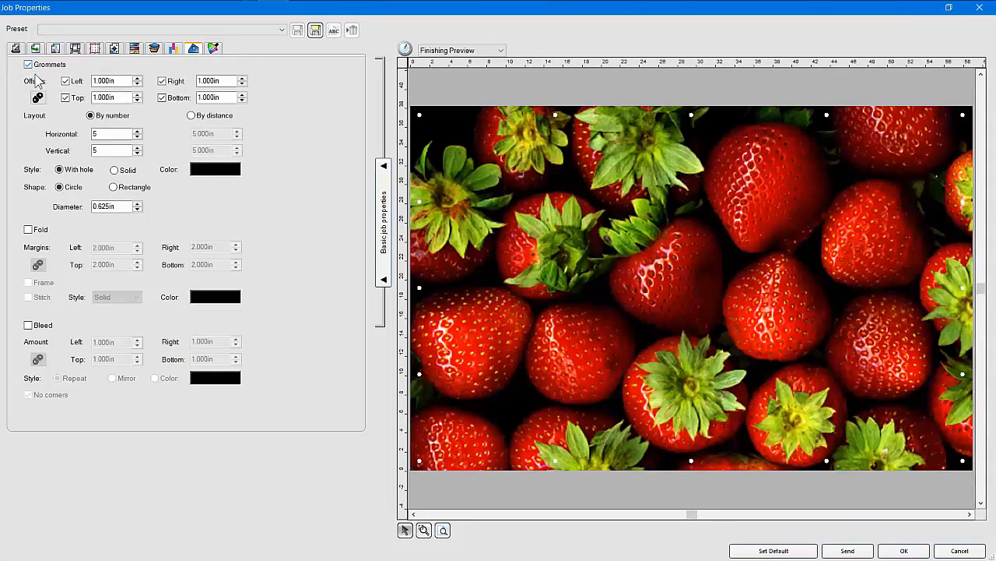
pyautogui.click(28, 229)
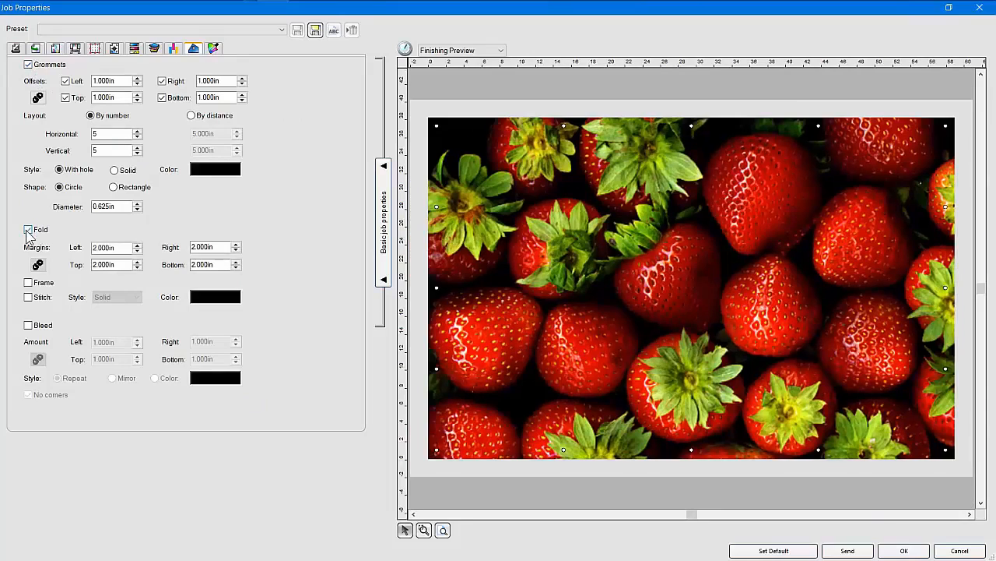
pyautogui.click(28, 324)
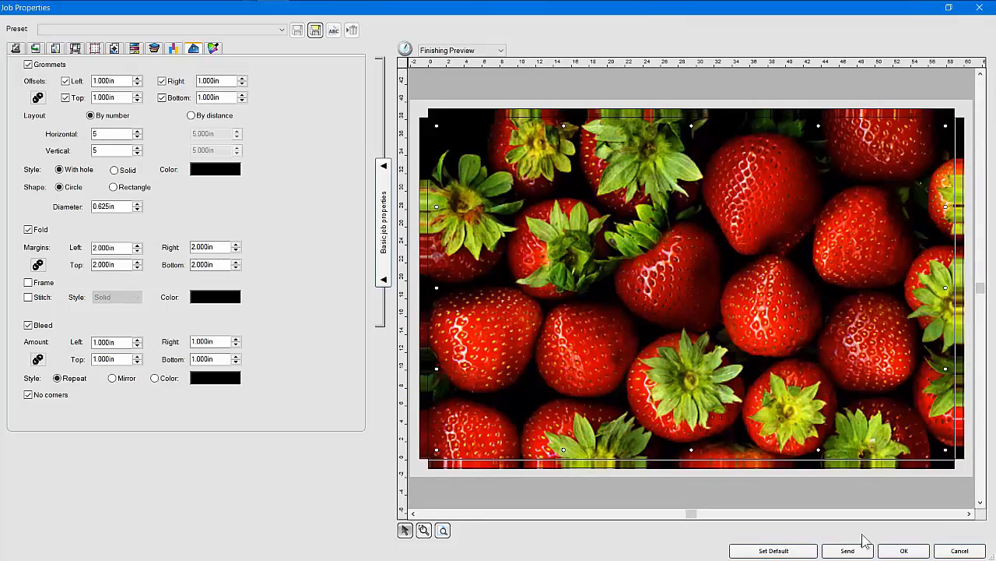
# Discard the job property changes and switch back to the contourcuts.fs design in FlexiSIGN & PRINT.
pyautogui.click(960, 550)
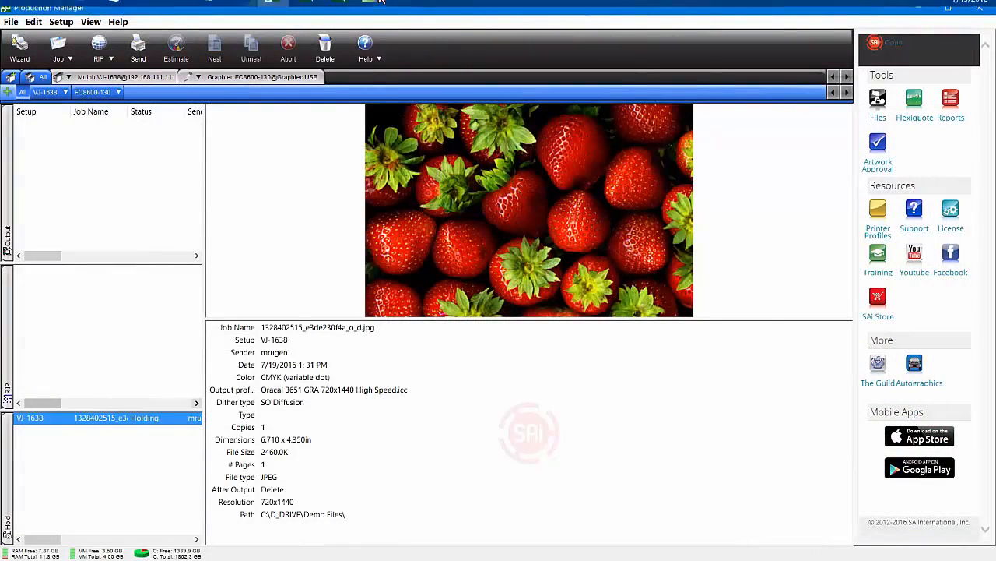
pyautogui.click(304, 13)
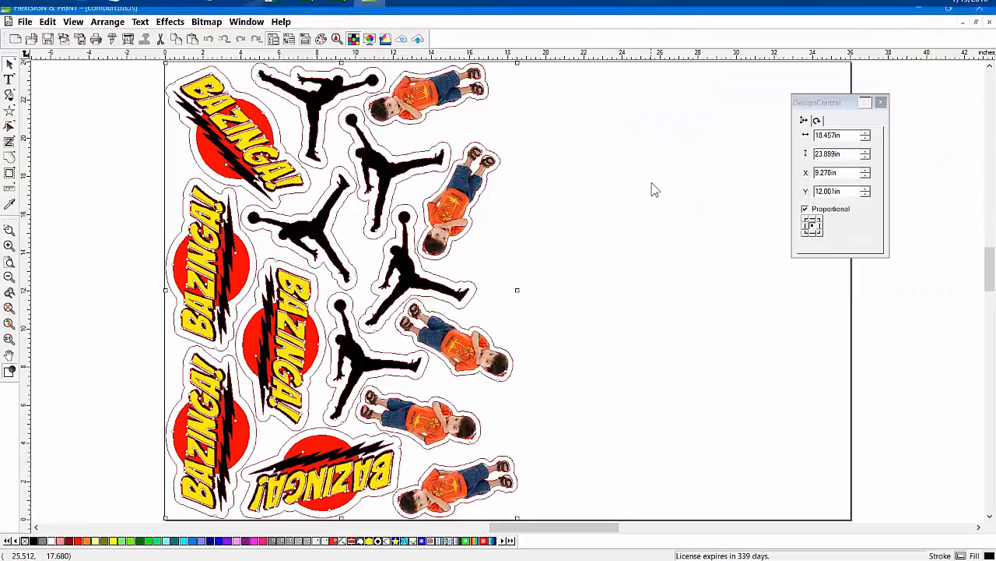